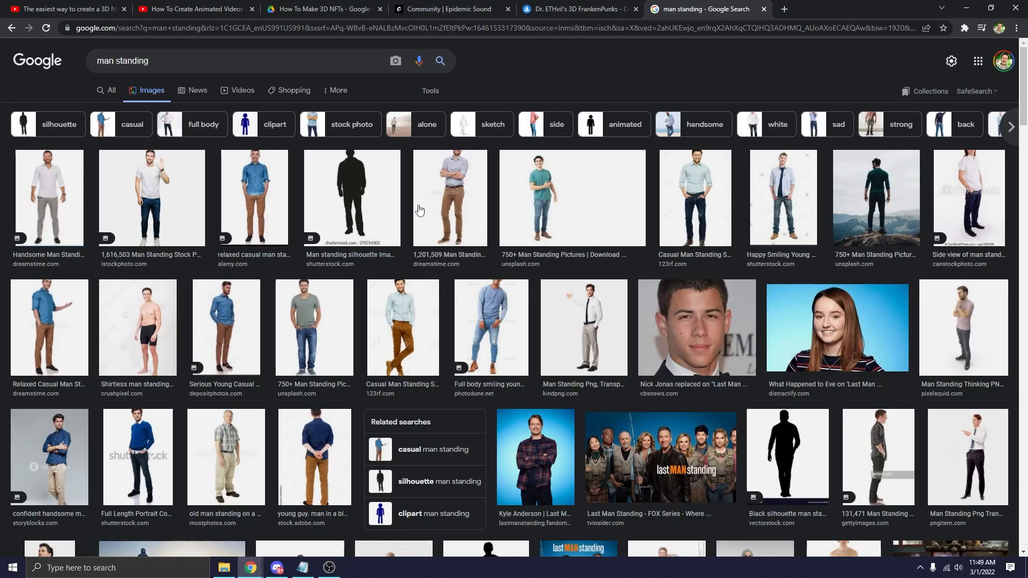
scroll(419, 209, "up", 1)
scroll(419, 209, "up", 5)
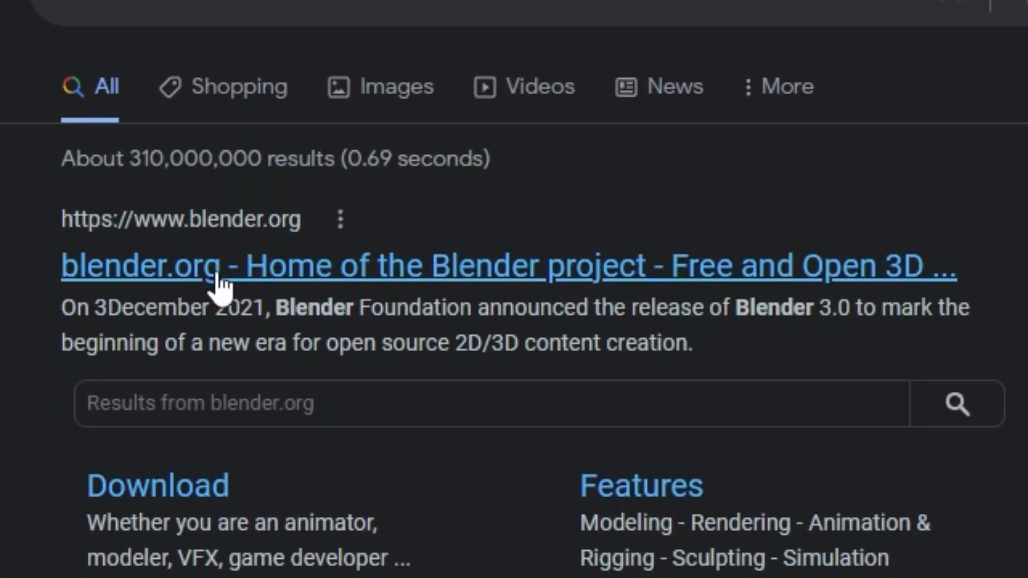
Step: Download the Blender 3.0.1 Windows installer from the blender.org website
left_click(217, 275)
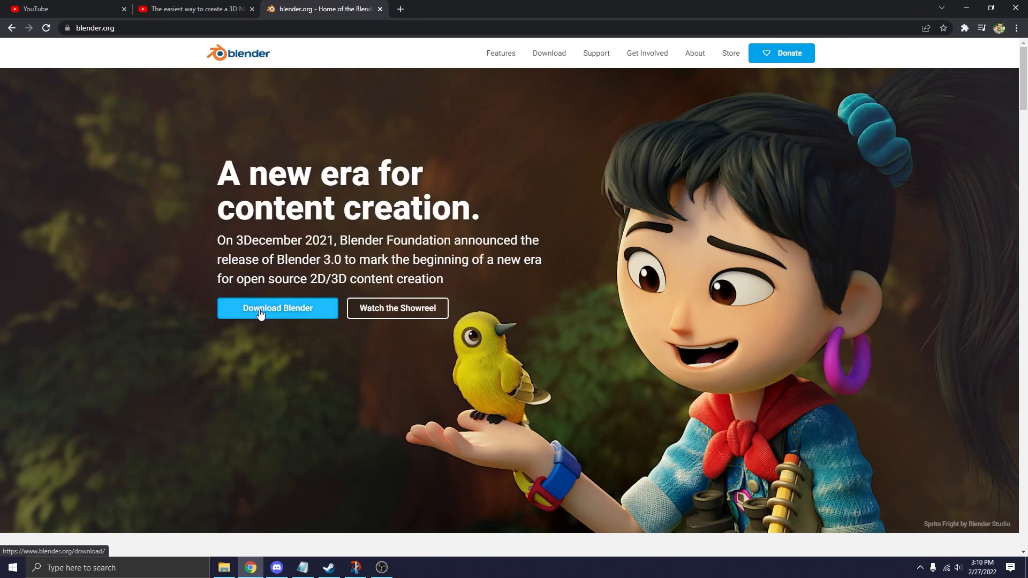
left_click(261, 313)
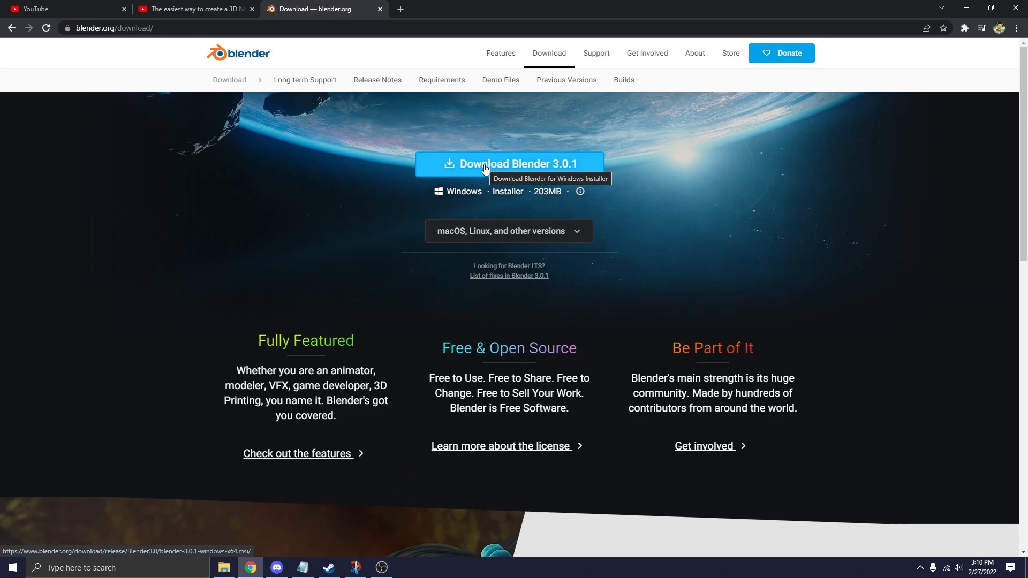
left_click(484, 169)
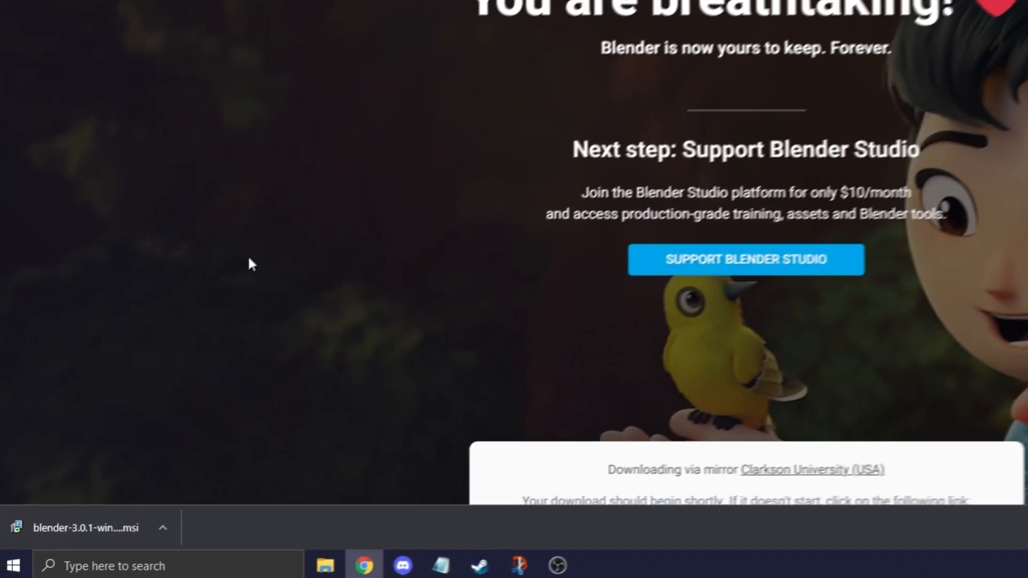
Step: Run the downloaded Blender installer, accept the license terms and complete setup with the default features and location
left_click(98, 528)
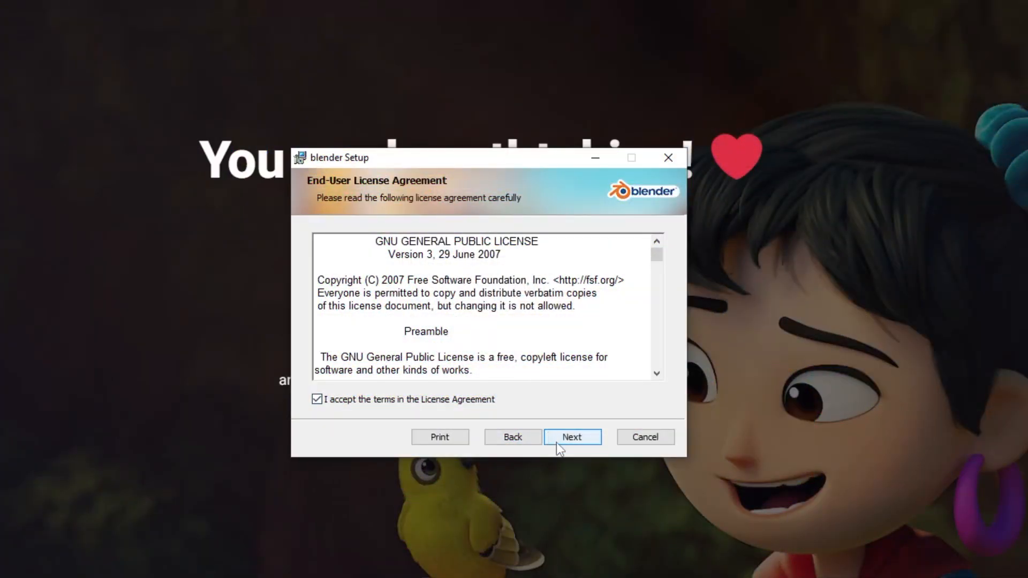
left_click(561, 440)
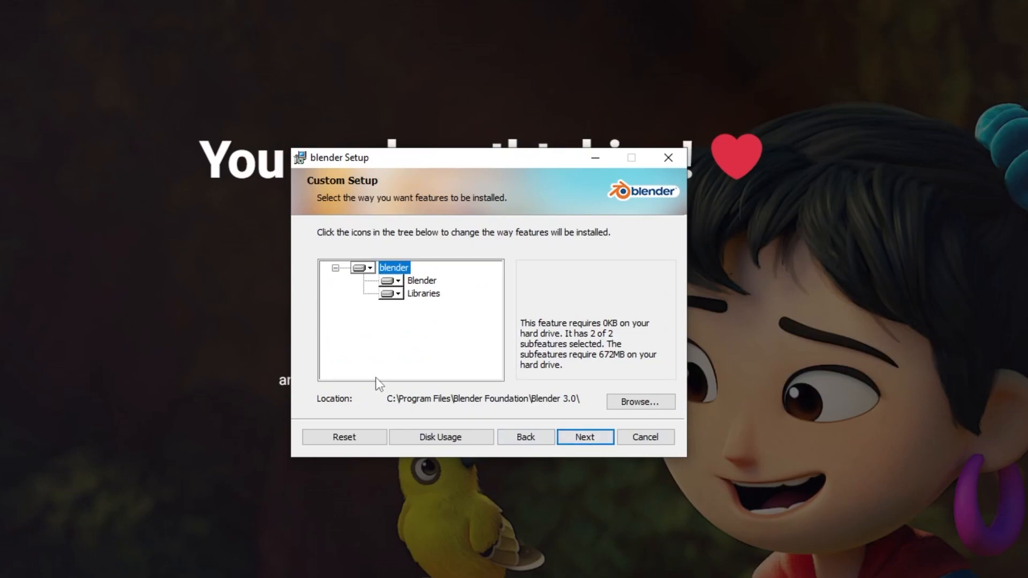
left_click(577, 436)
left_click(544, 432)
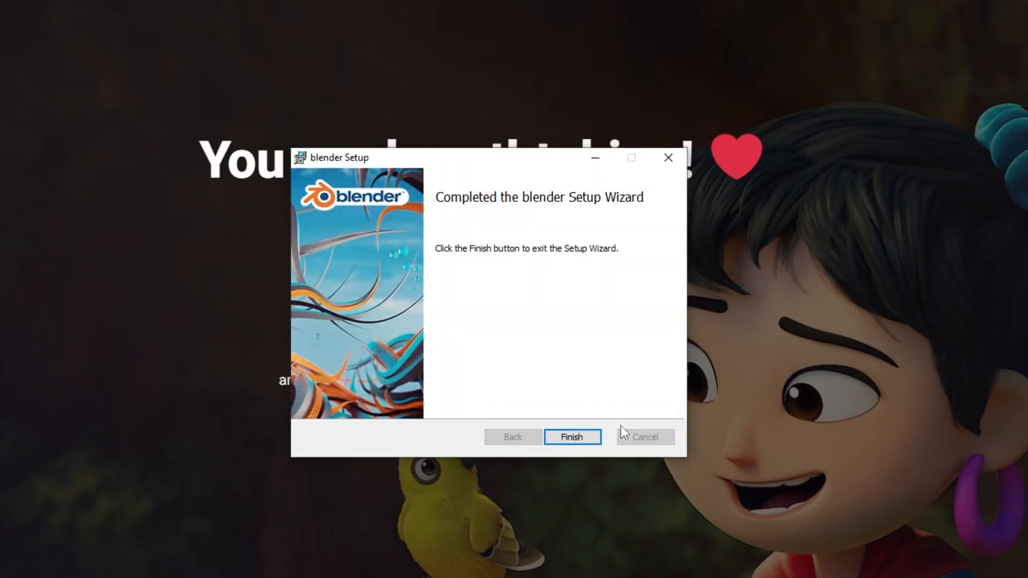
left_click(571, 437)
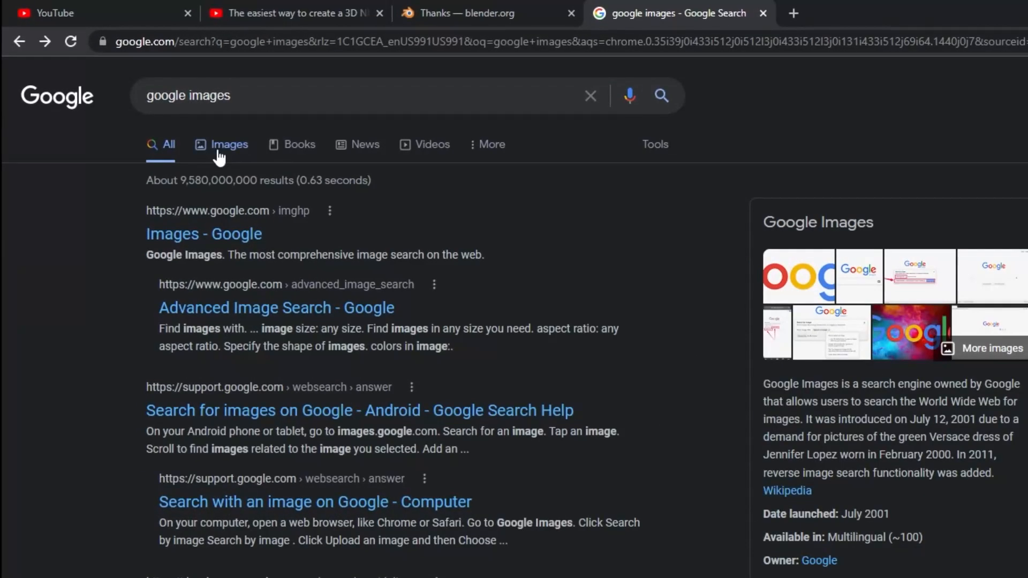
Step: Search Google Images for "human"
left_click(146, 96)
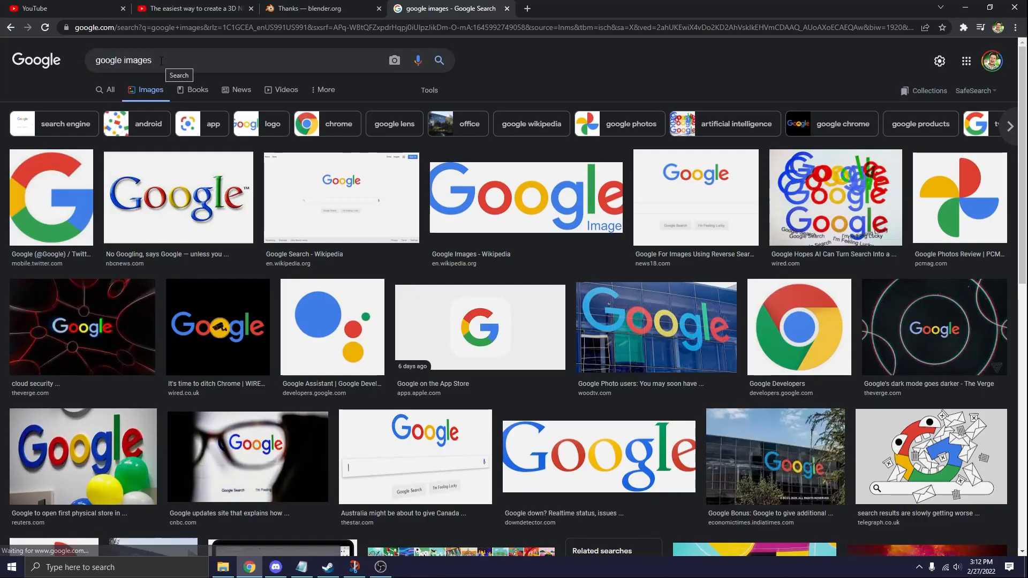
left_click_drag(219, 86, 130, 83)
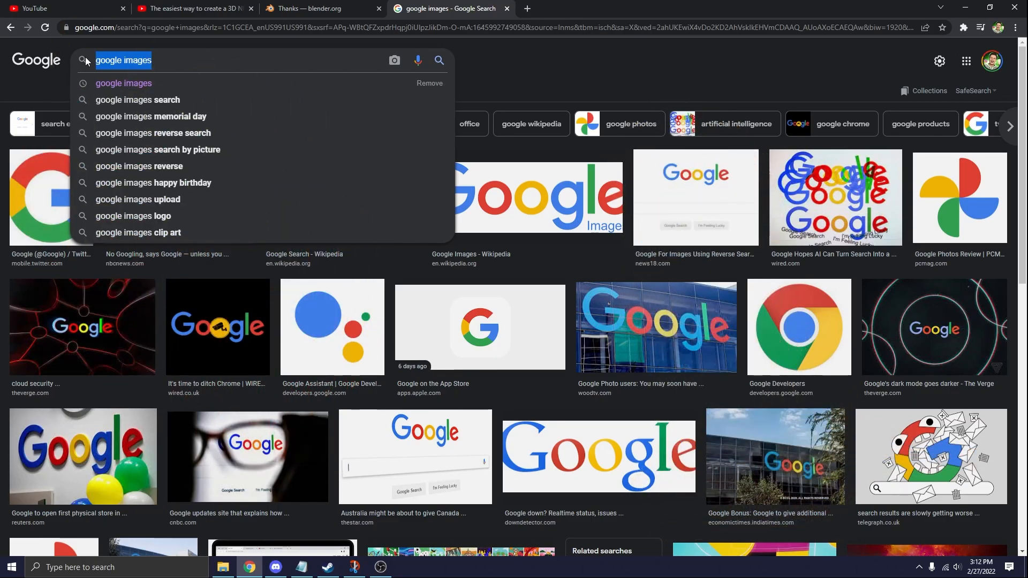
type("human")
key("Return")
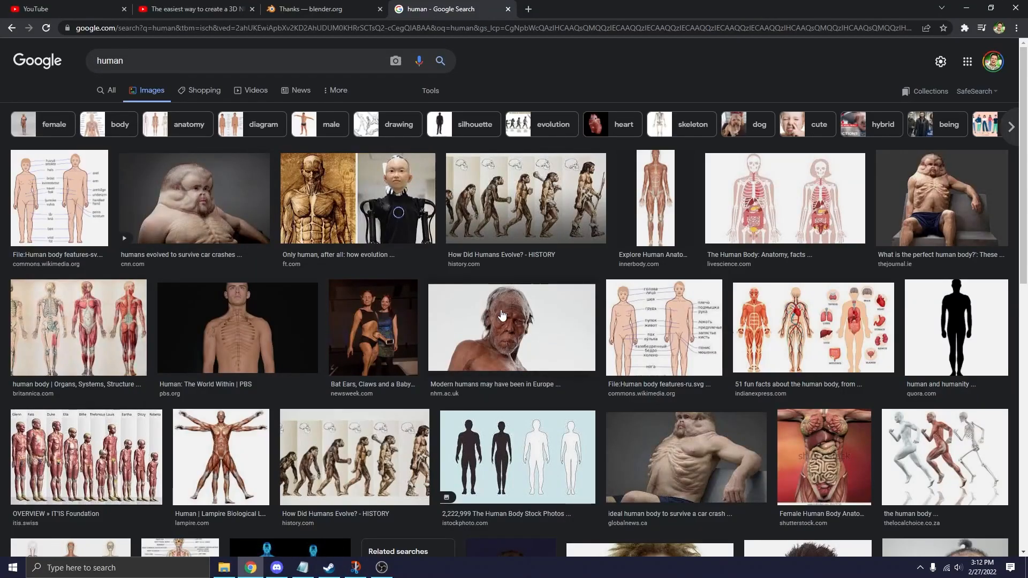
Step: Look through the human image results, previewing the picture of the ideal human body to survive a car crash
scroll(501, 316, "down", 2)
left_click(686, 342)
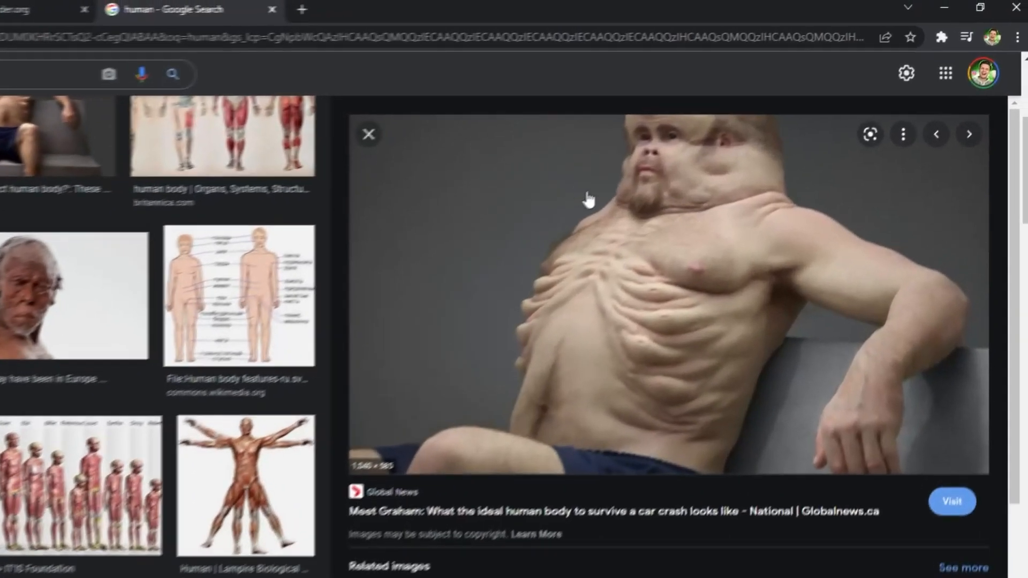
scroll(115, 402, "down", 5)
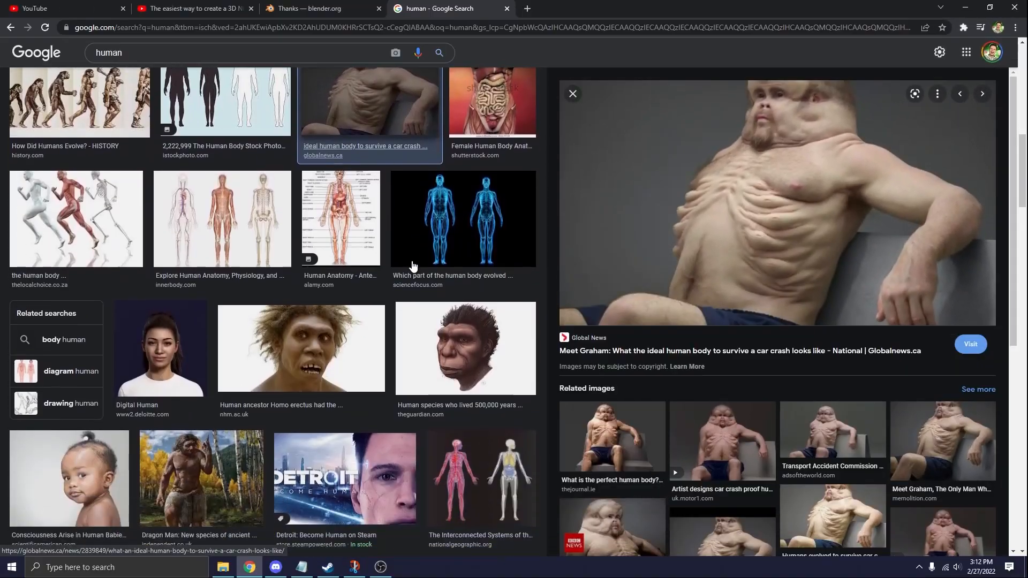
scroll(387, 249, "up", 10)
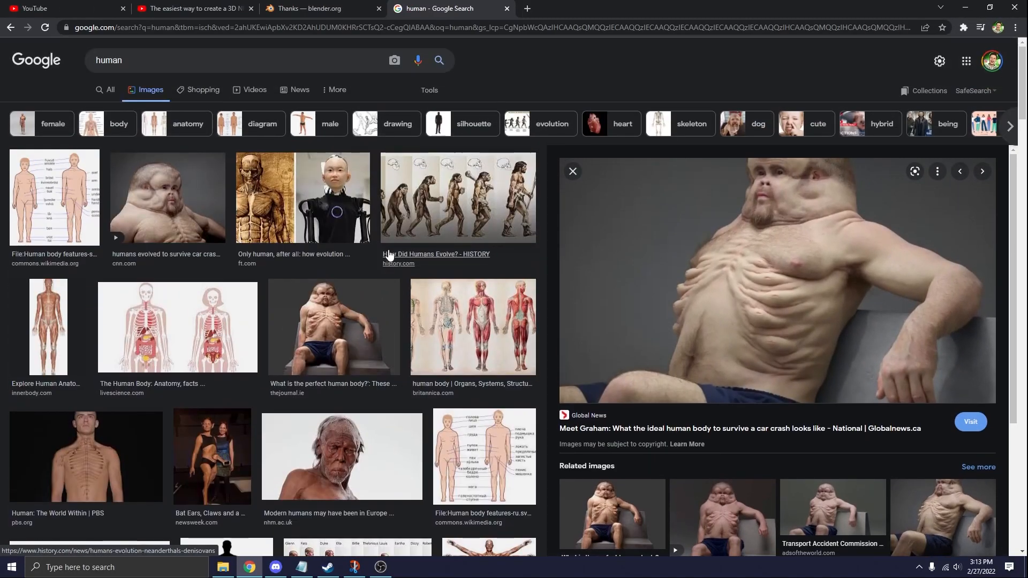
left_click(573, 171)
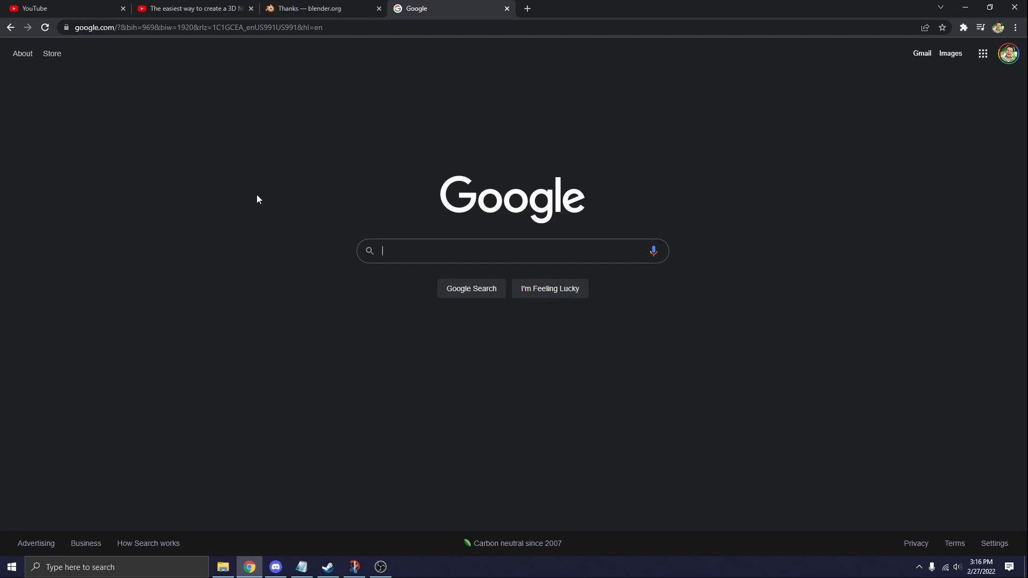
Step: Search Google for "man standing" and show the image results
type("man standing")
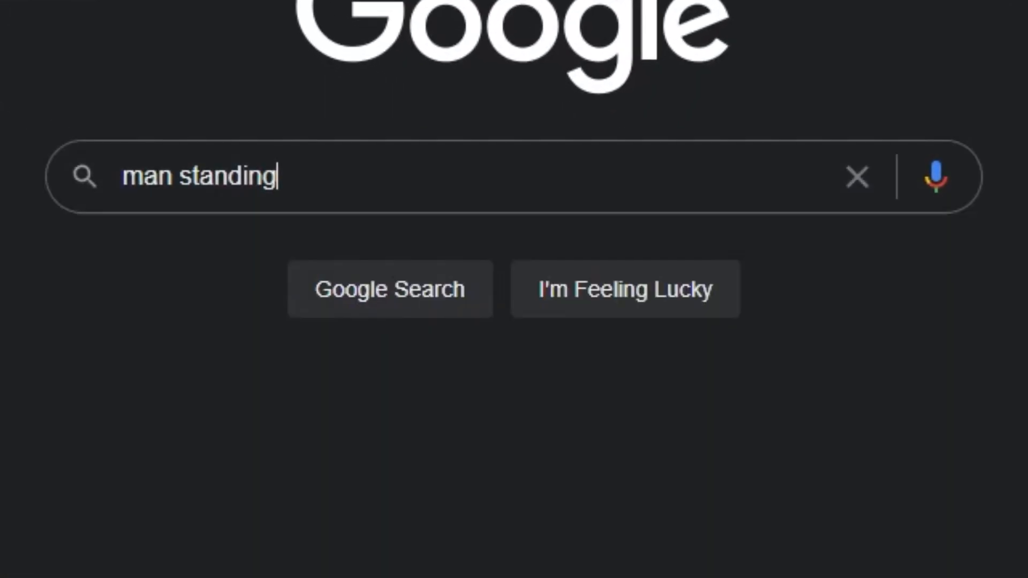
key("Return")
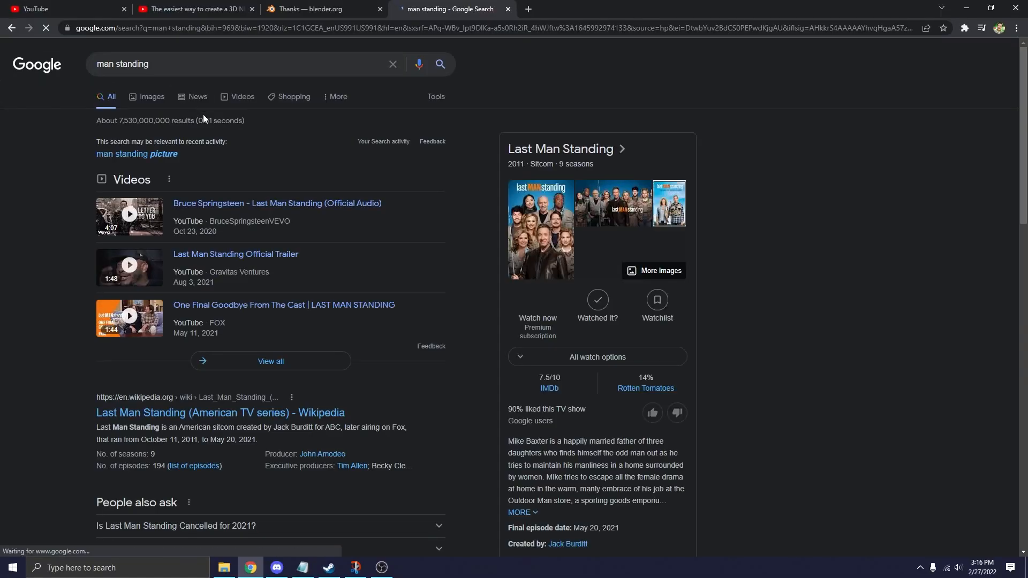
left_click(139, 97)
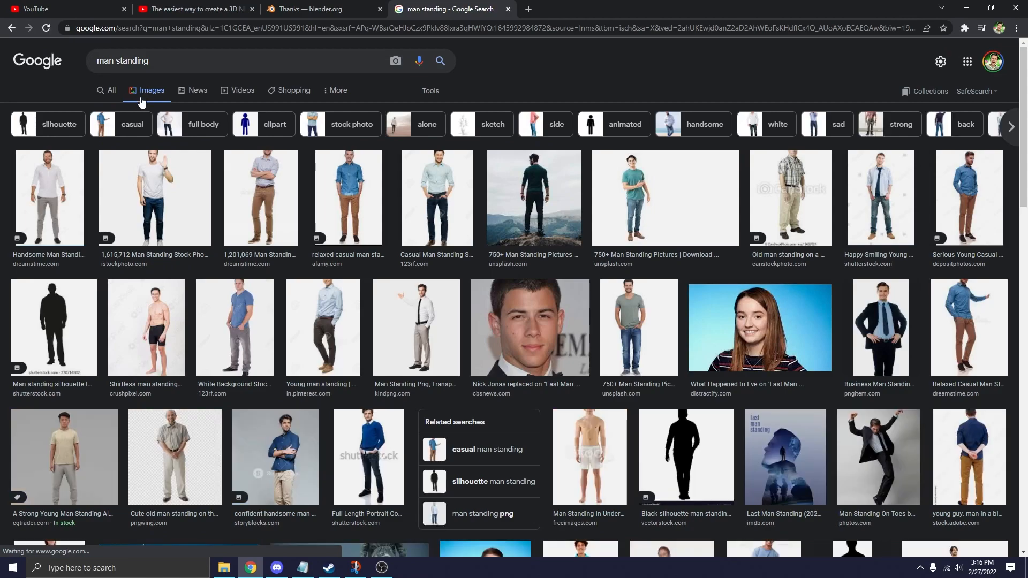
Step: Find the full-body picture "Man standing in shorts" from colourbox.com and save the image to the computer
scroll(760, 221, "down", 3)
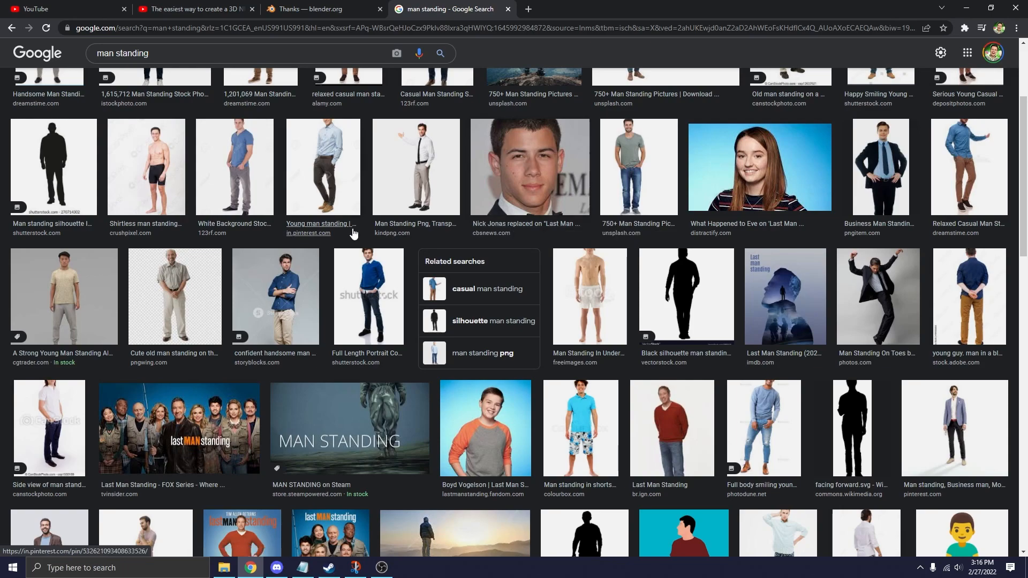
scroll(353, 232, "down", 3)
left_click(647, 258)
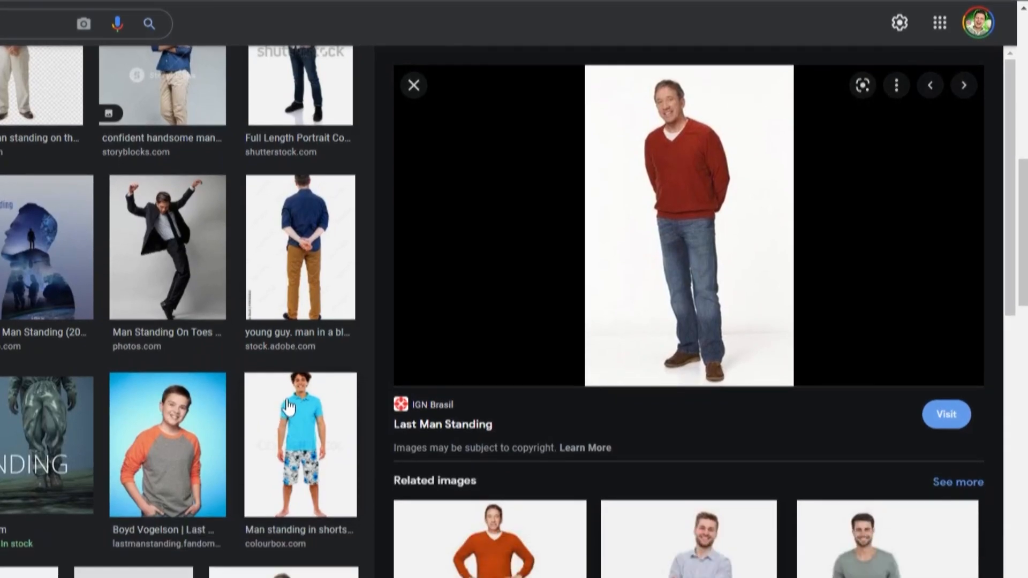
left_click(288, 473)
right_click(541, 182)
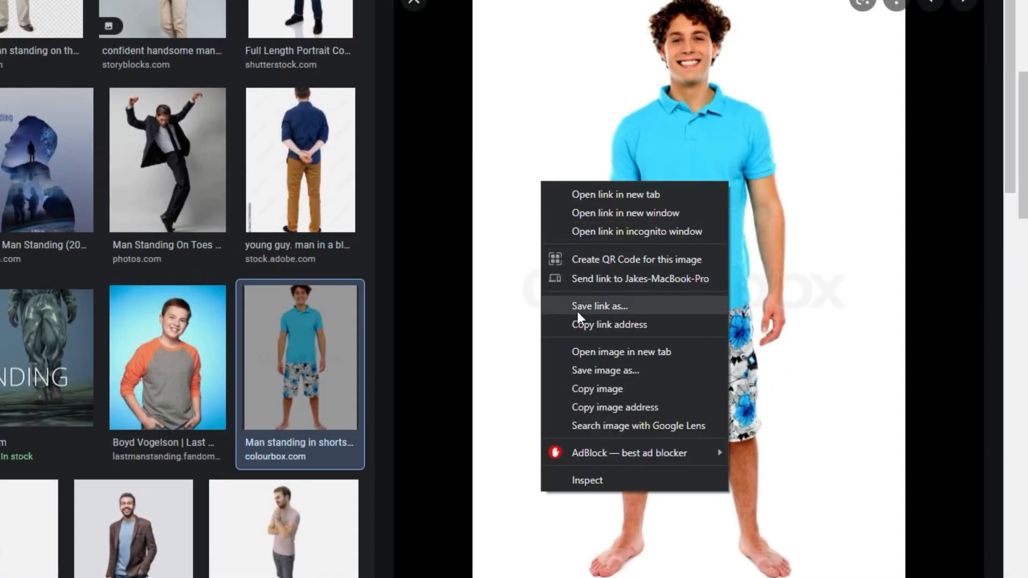
left_click(605, 368)
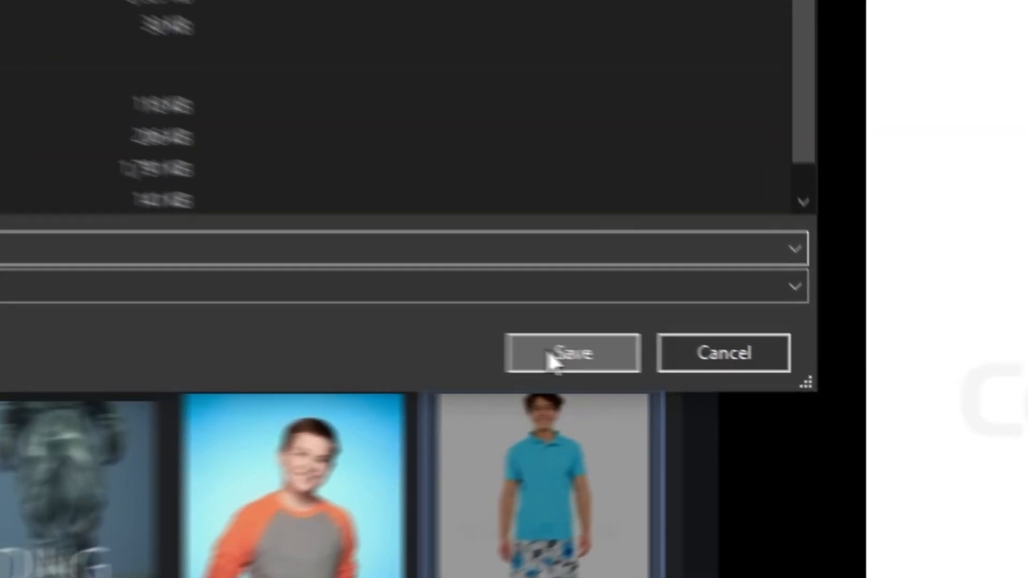
left_click(715, 364)
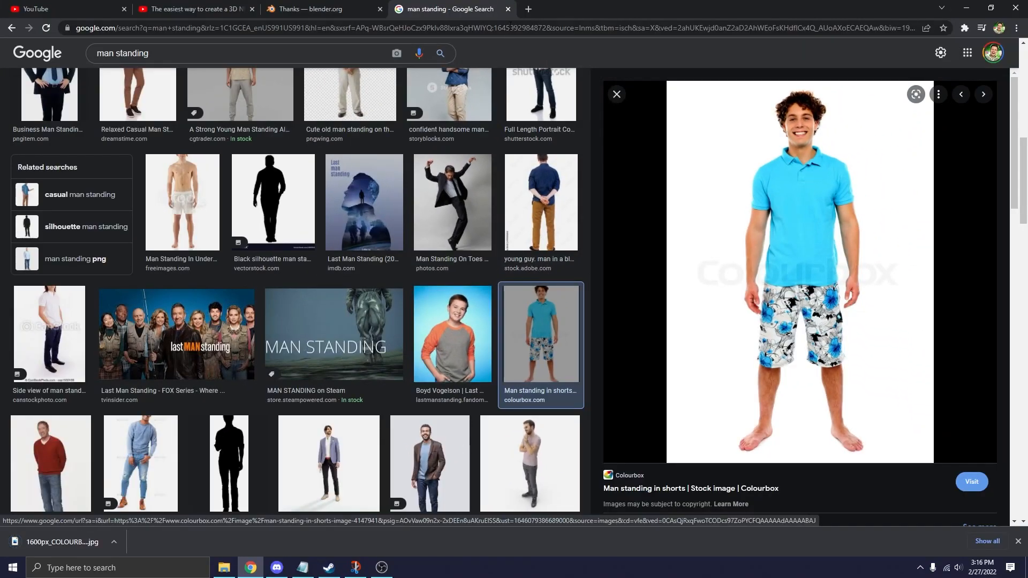
Step: Open the remove.bg website in a new browser tab
left_click(529, 9)
type("re")
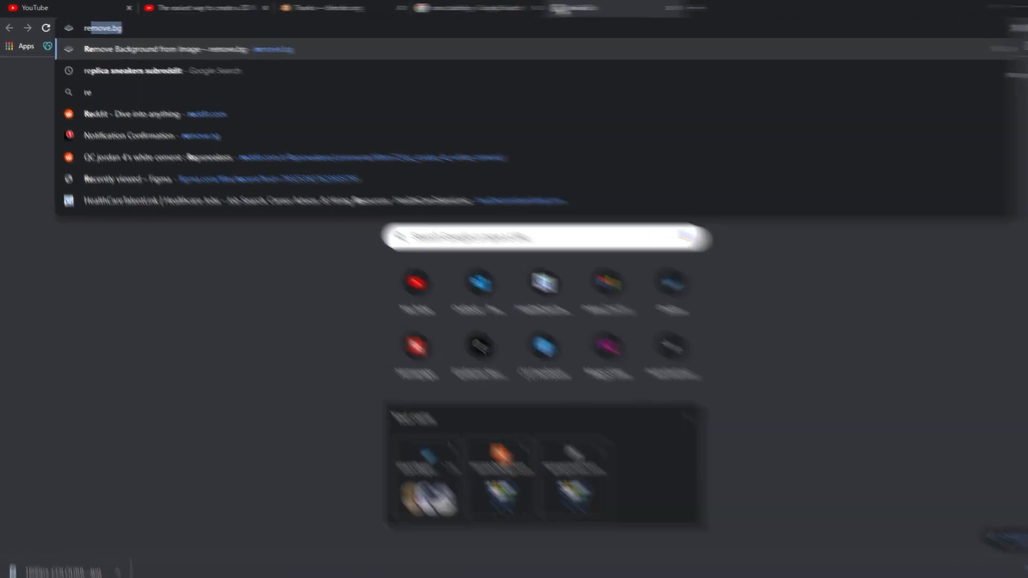
type("move")
key("Return")
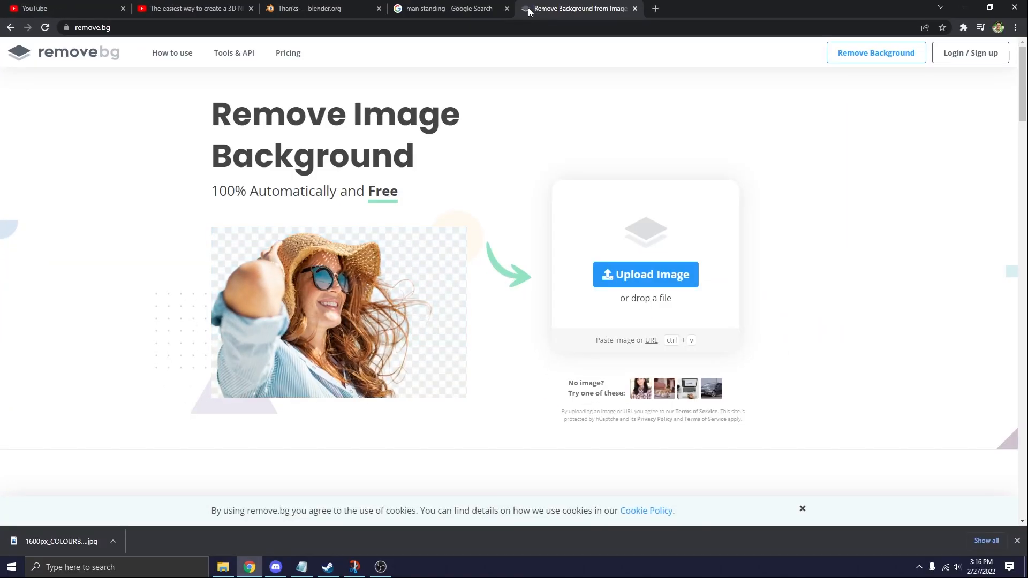
Step: Upload 1600px_COLOURBOX4147941 for background removal and download the preview-size cutout
left_click(648, 294)
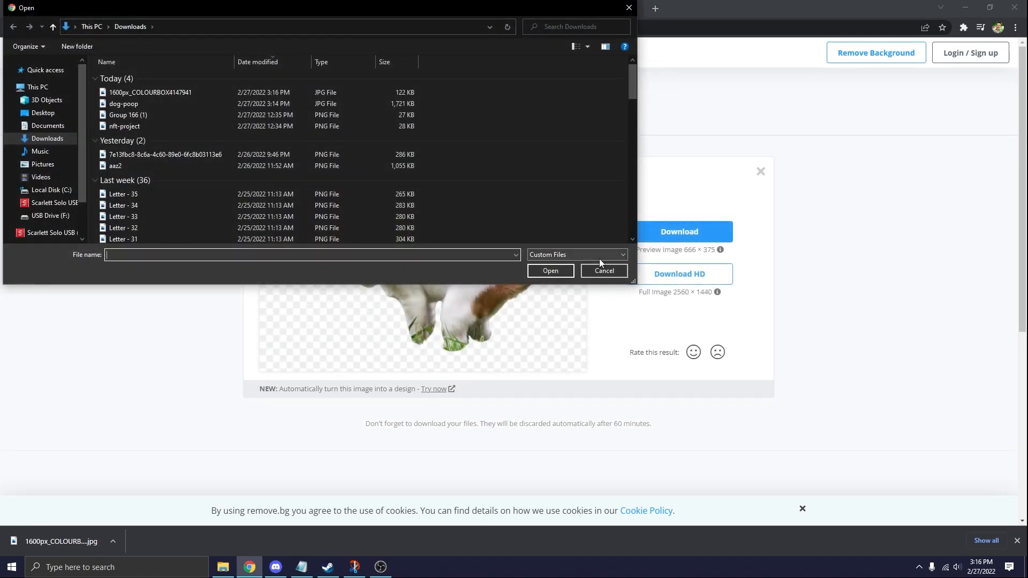
double_click(168, 92)
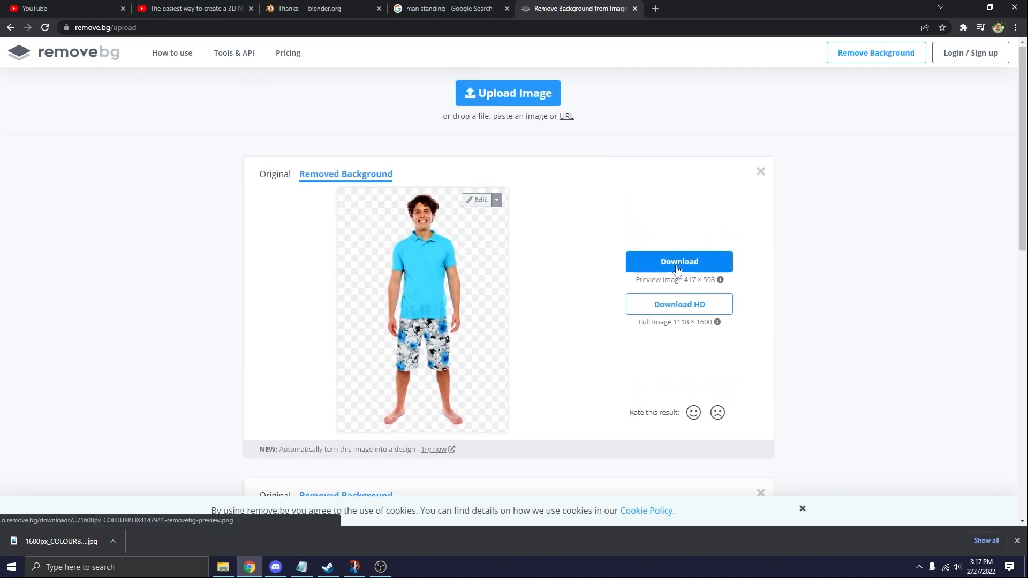
left_click(677, 264)
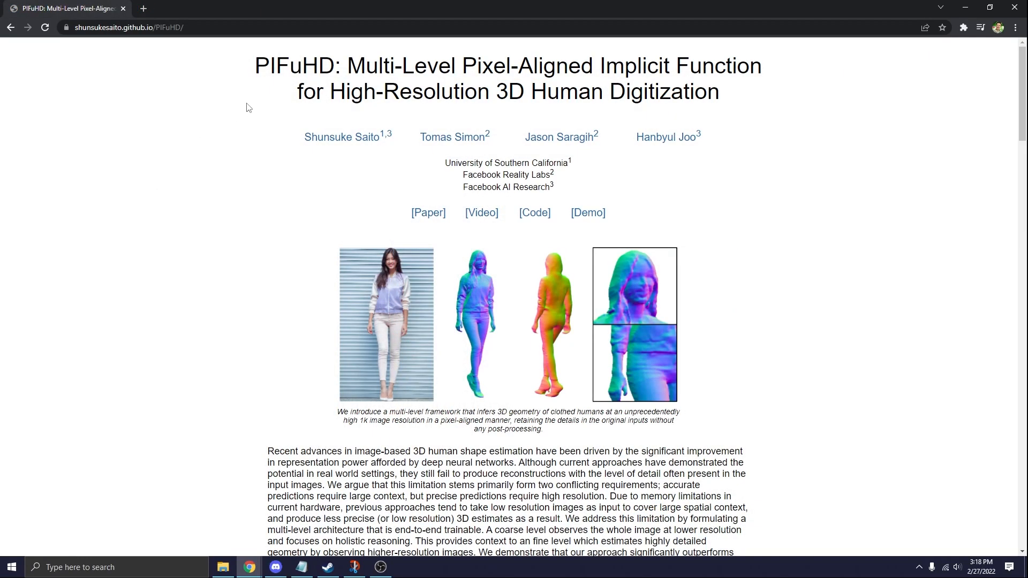
left_click_drag(356, 70, 737, 65)
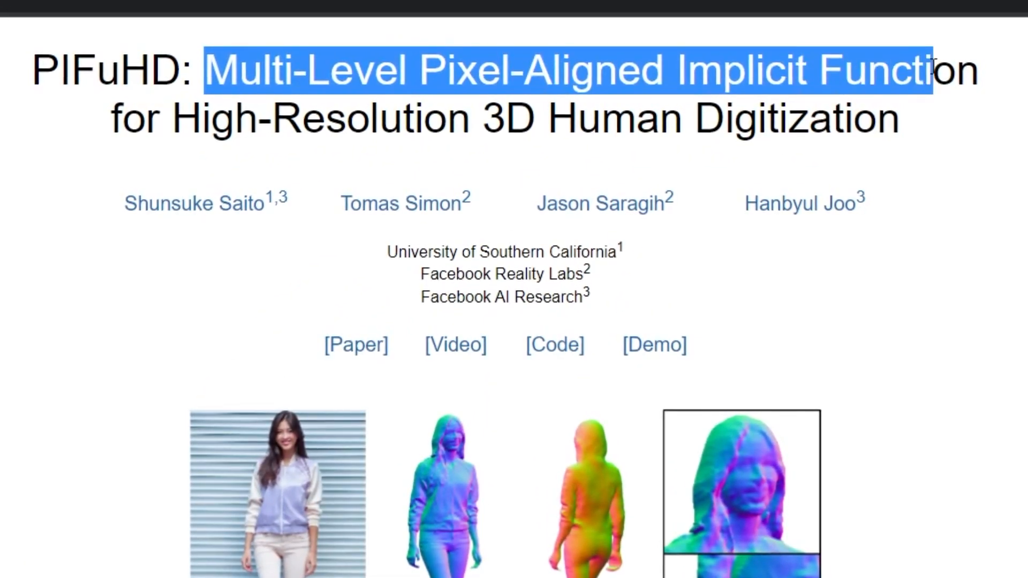
left_click_drag(933, 68, 905, 120)
left_click(912, 133)
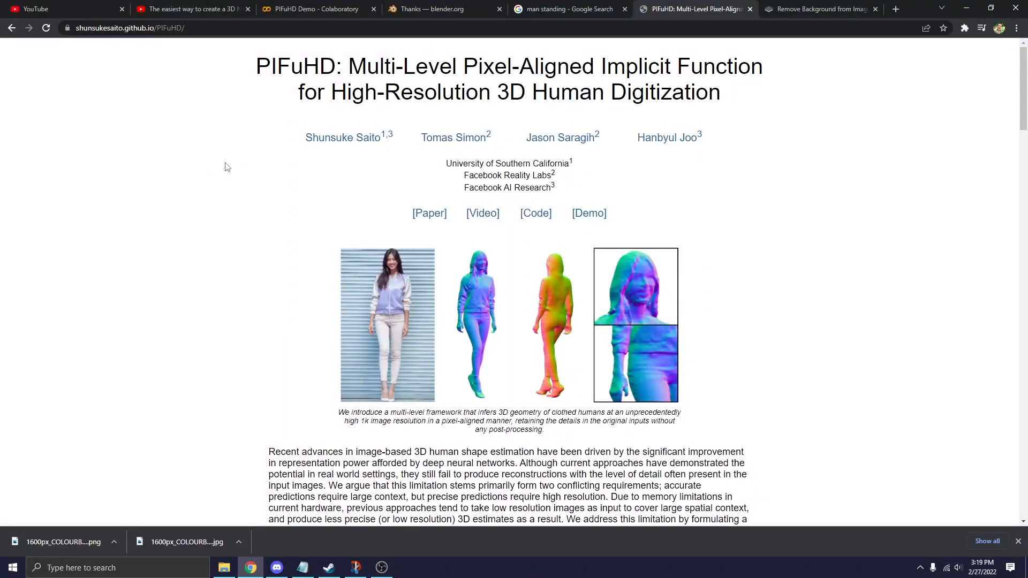
Step: Open the Colab notebook linked above the Acknowledgements on the PIFuHD project page
scroll(210, 157, "down", 7)
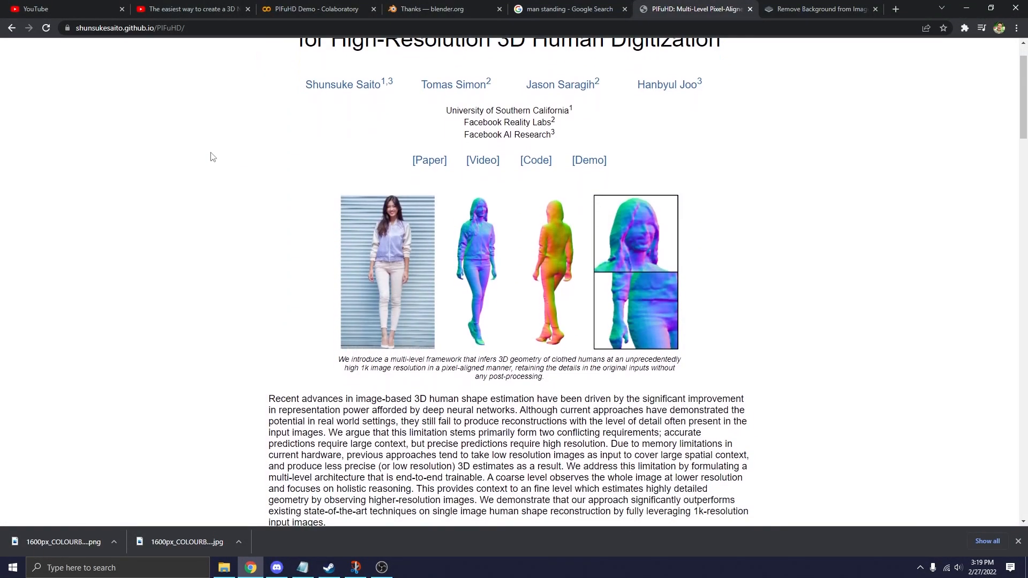
scroll(211, 156, "down", 15)
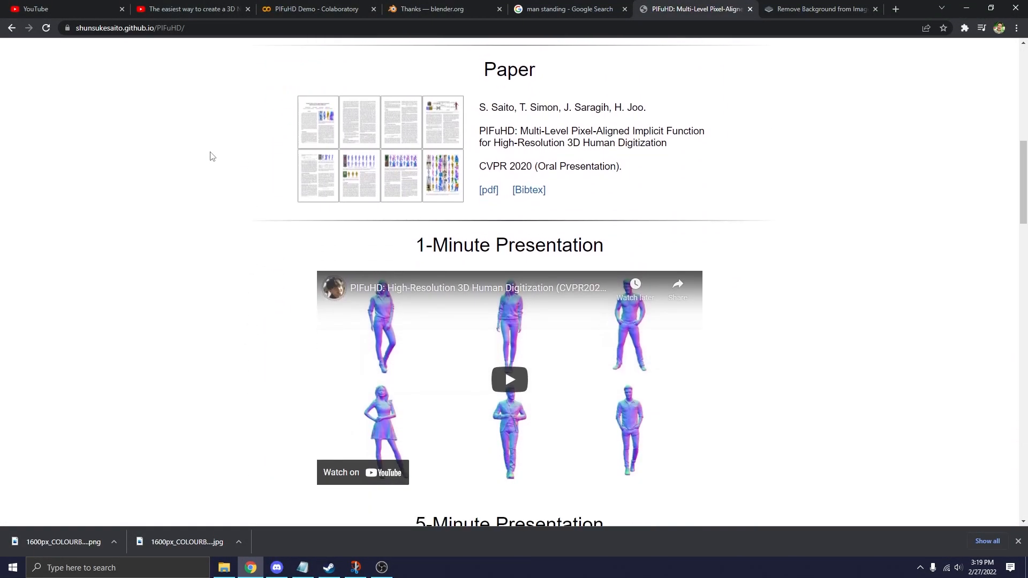
scroll(210, 157, "down", 15)
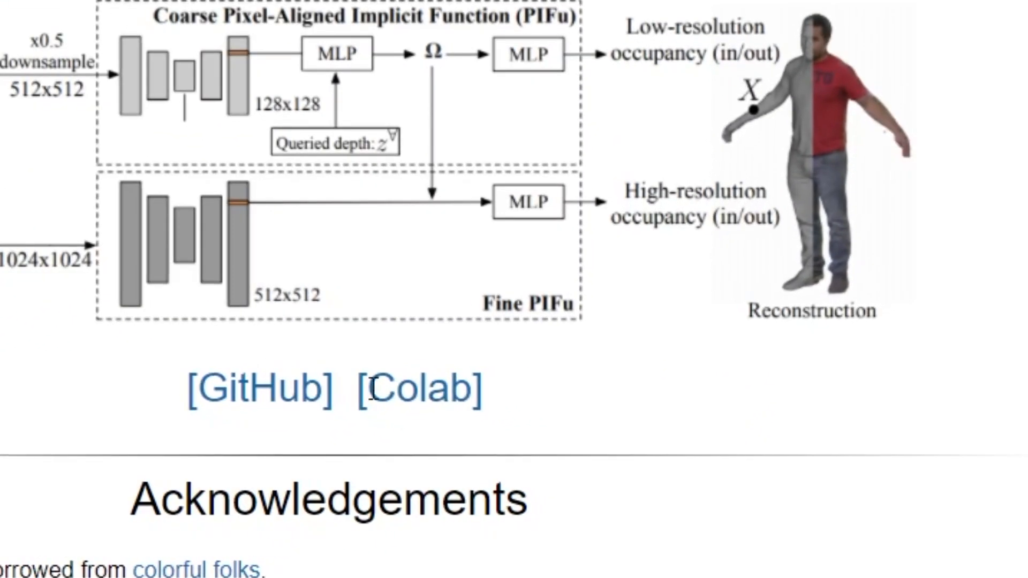
left_click(540, 429)
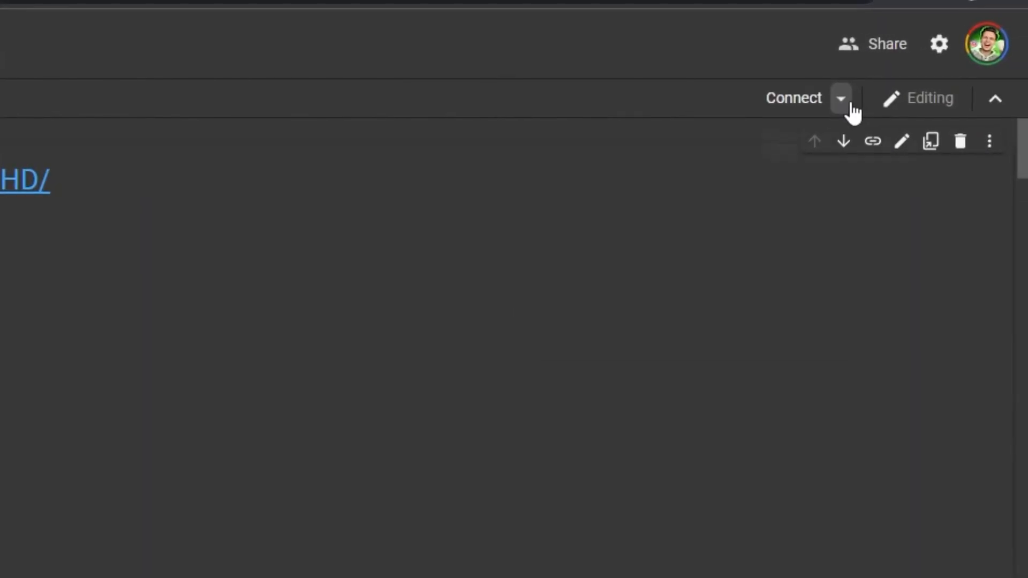
Step: Connect the PIFuHD Demo notebook to a hosted runtime
left_click(902, 88)
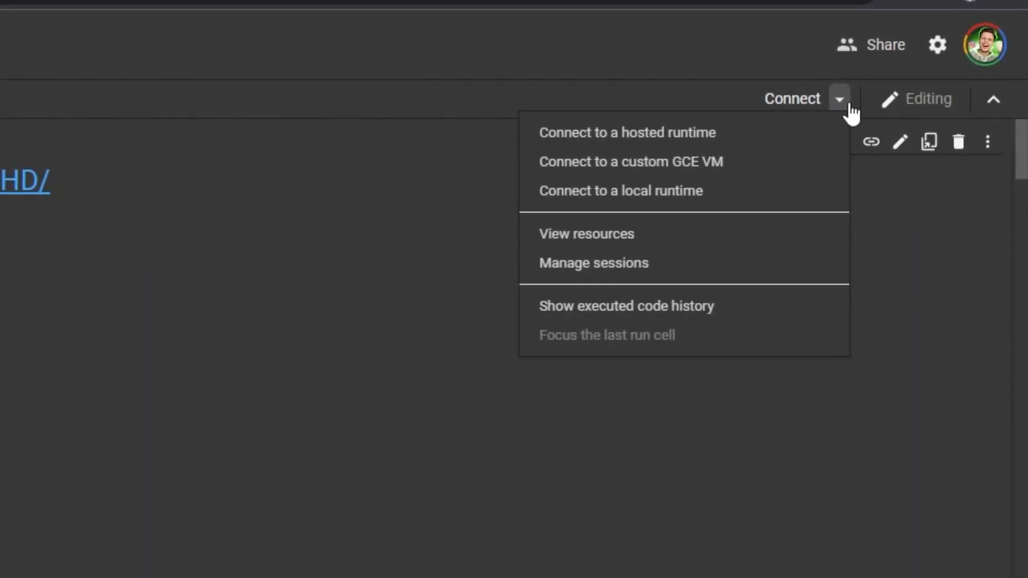
left_click(705, 139)
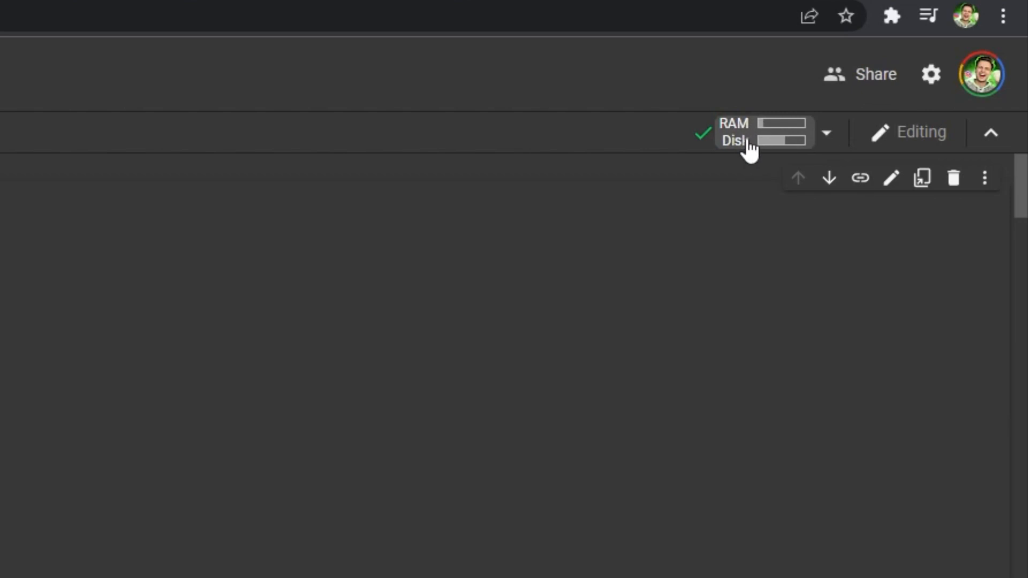
mouse_move(741, 141)
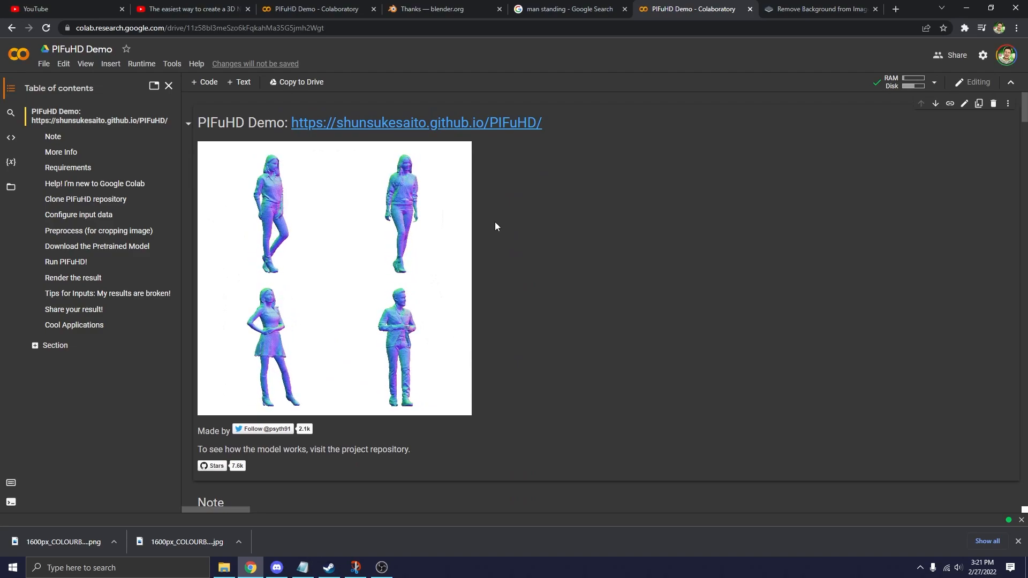
Step: Run the PIFuHD repository clone cell, allowing the non-Google notebook to run, and run the cell that changes to /content/pifuhd/sample_images
scroll(494, 222, "down", 5)
scroll(496, 226, "down", 10)
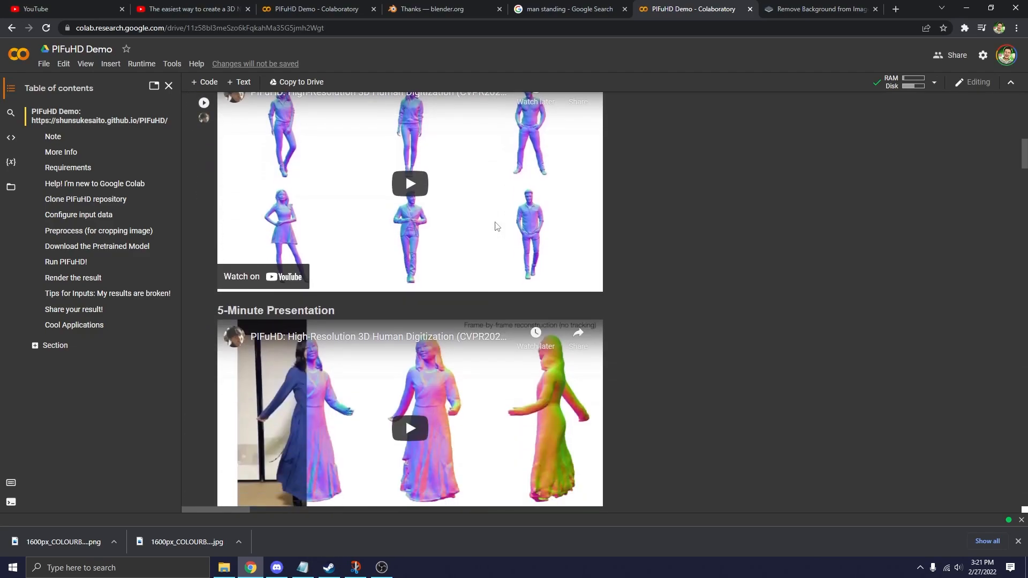
scroll(496, 224, "down", 7)
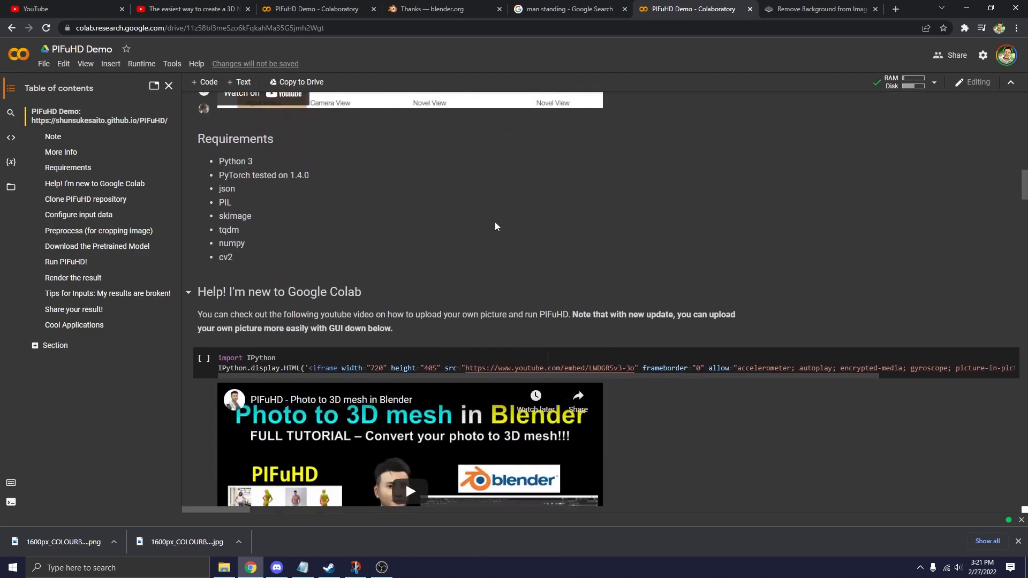
scroll(493, 219, "down", 4)
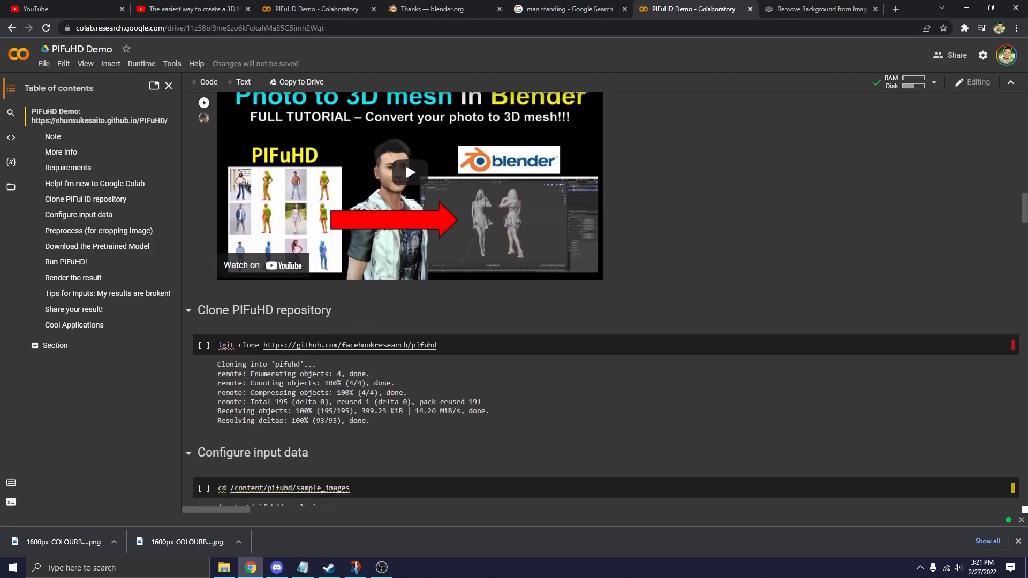
scroll(488, 205, "down", 1)
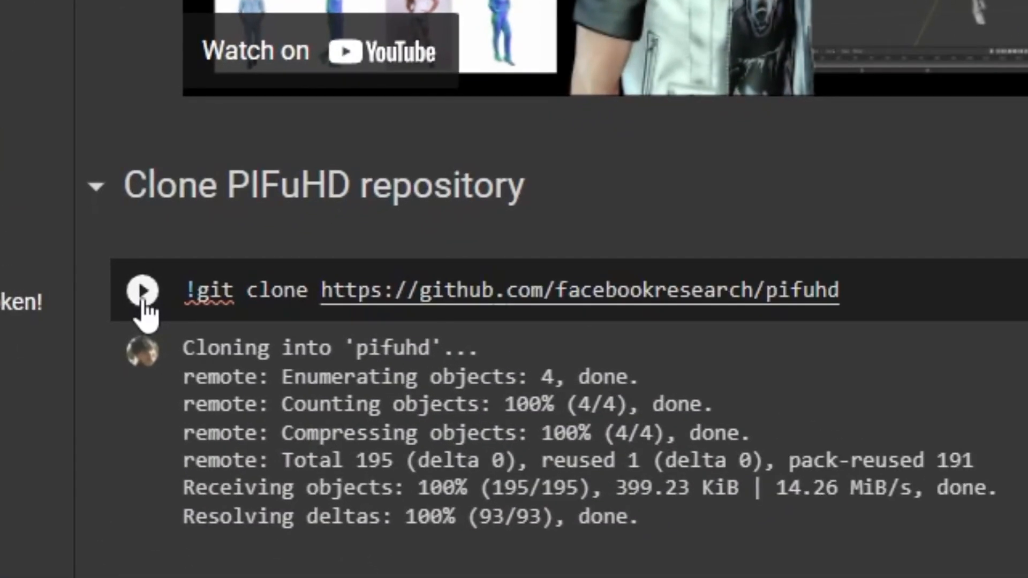
left_click(204, 289)
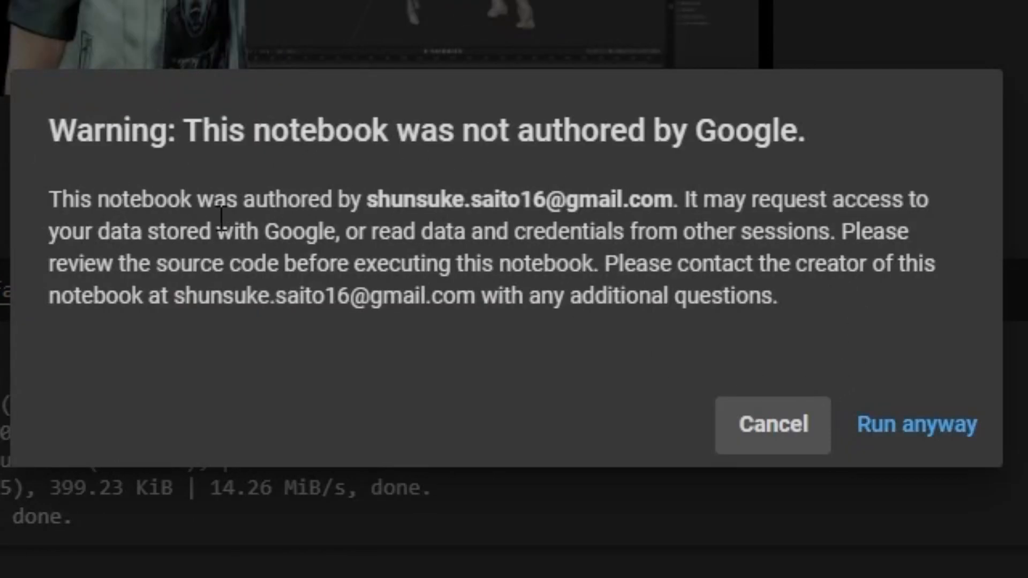
left_click(891, 438)
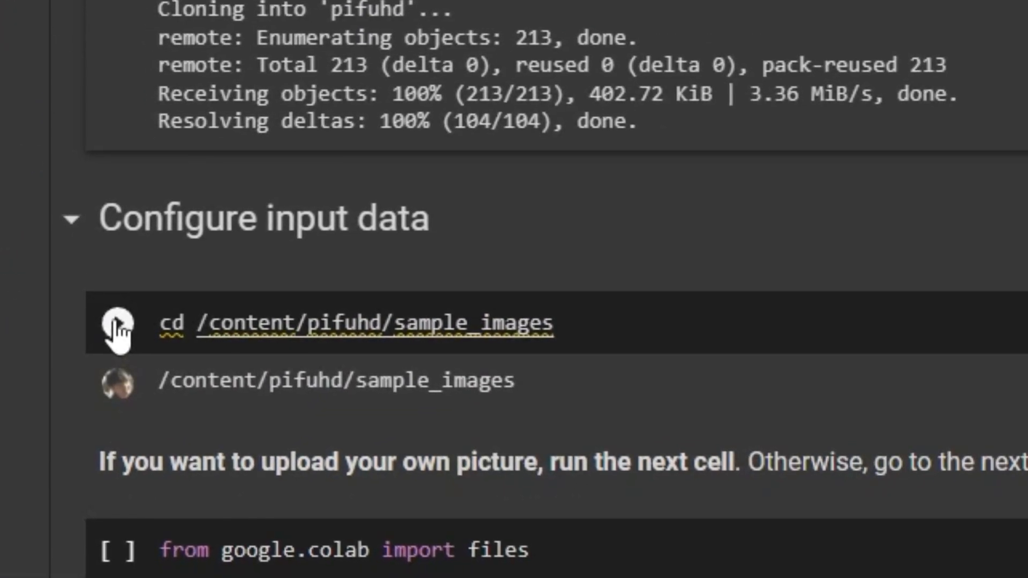
left_click(117, 324)
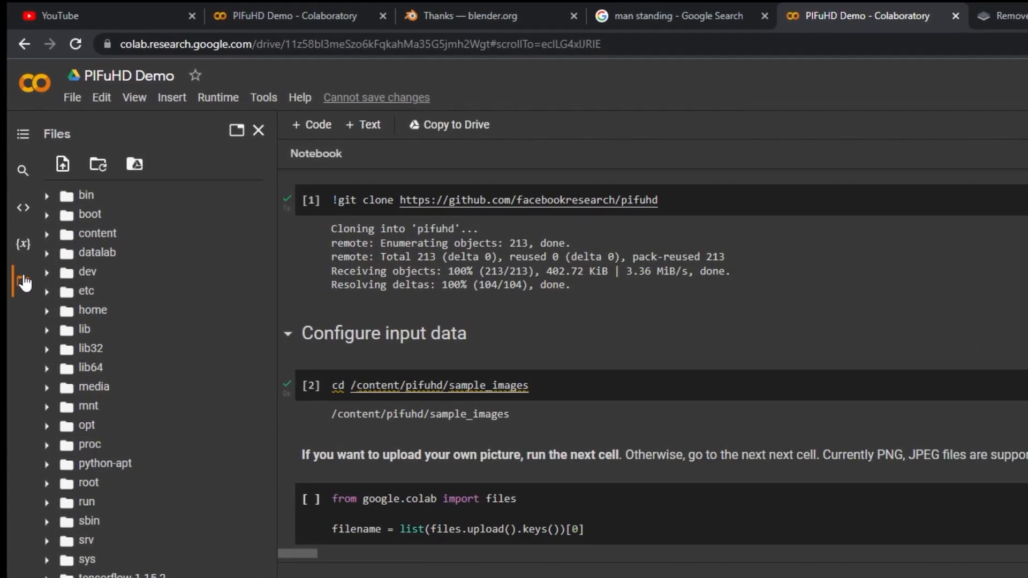
Step: Show the runtime's files and expand the content/pifuhd/sample_images folder
left_click(23, 282)
left_click(24, 284)
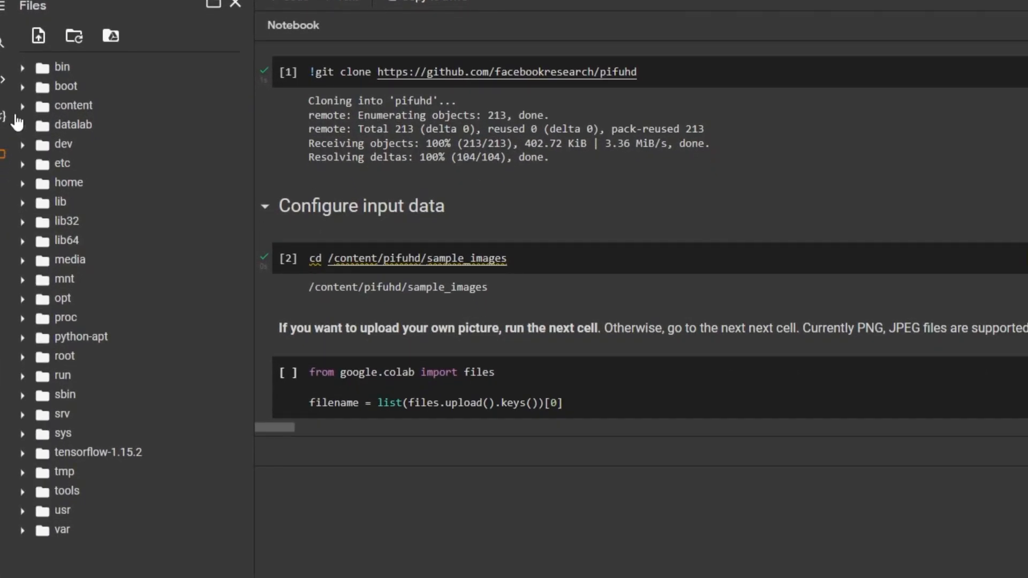
left_click(22, 105)
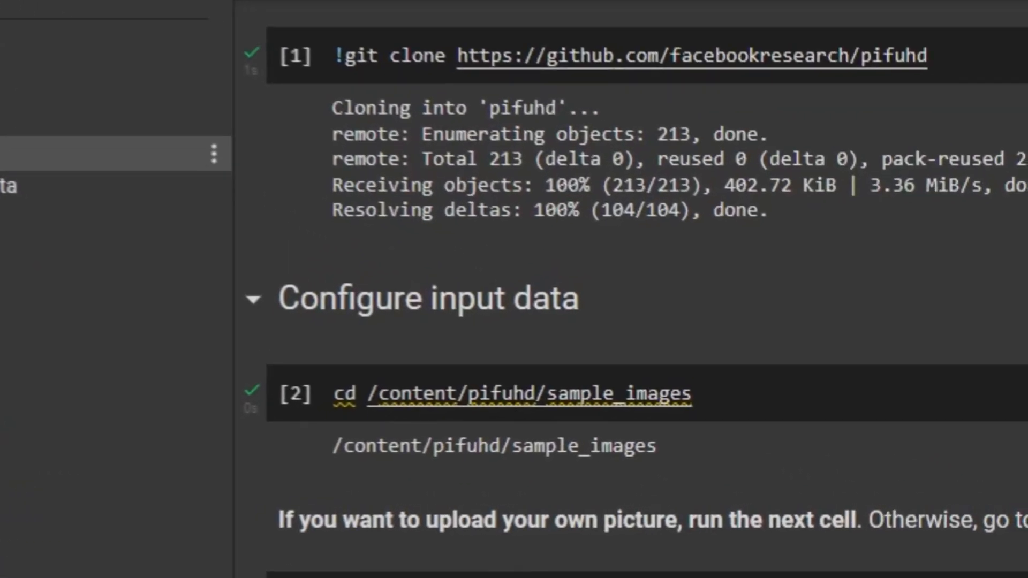
left_click(1, 123)
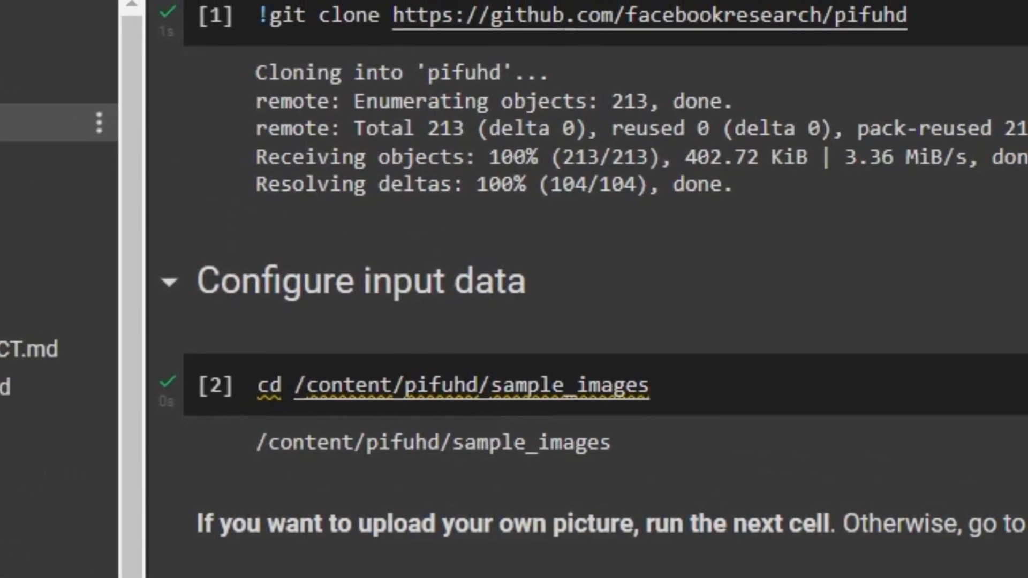
left_click(1, 274)
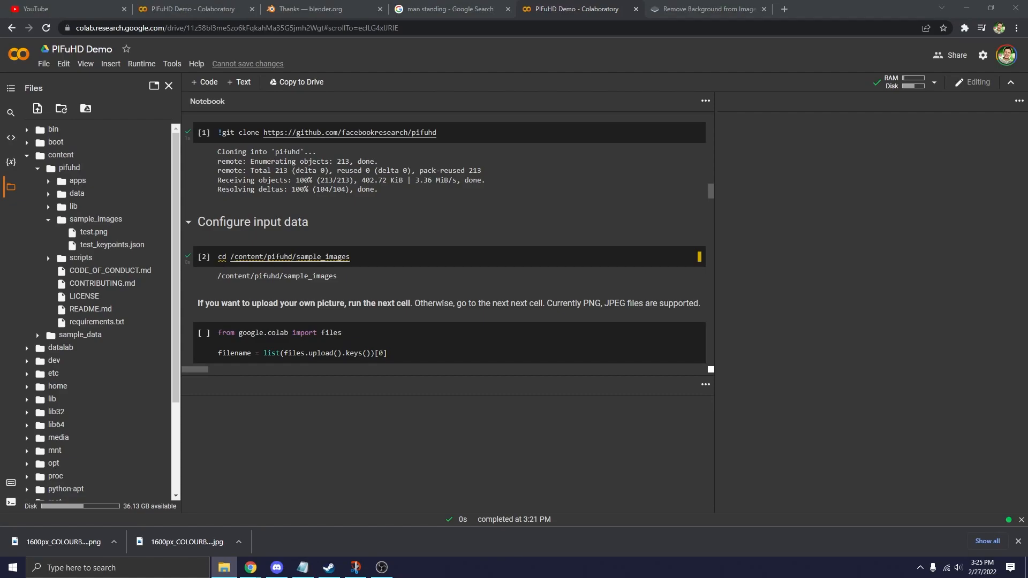
Step: Upload the 1600px_COLOURBOX4147941-removebg cutout from the Downloads folder into sample_images and acknowledge the reminder
left_click_drag(0, 128, 641, 130)
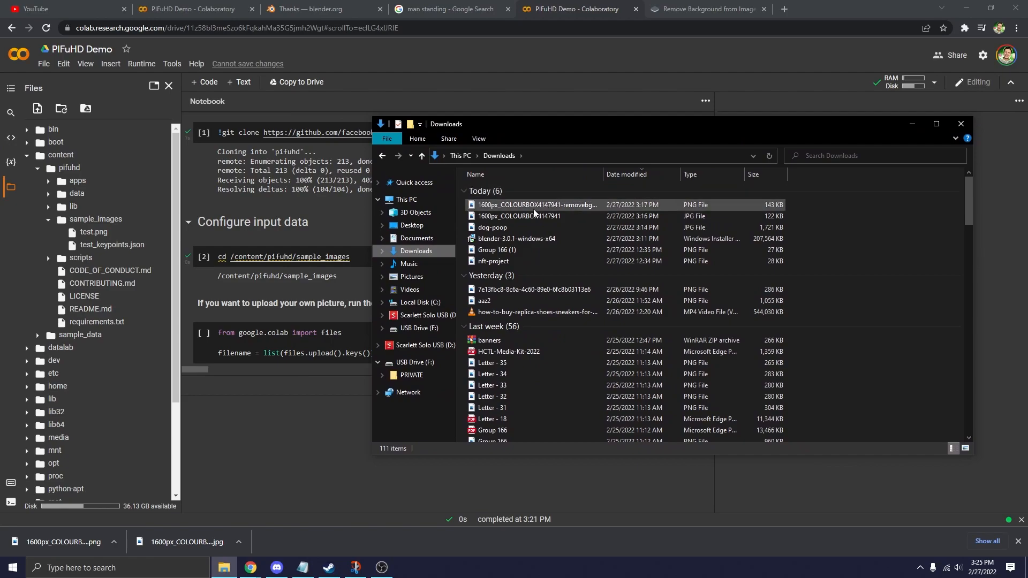
left_click_drag(533, 208, 82, 223)
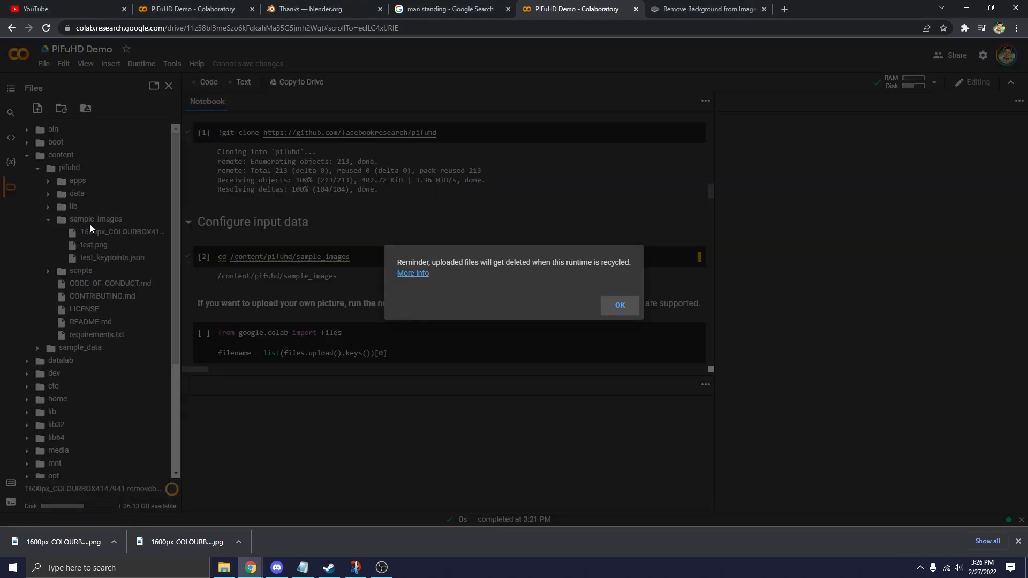
left_click(611, 307)
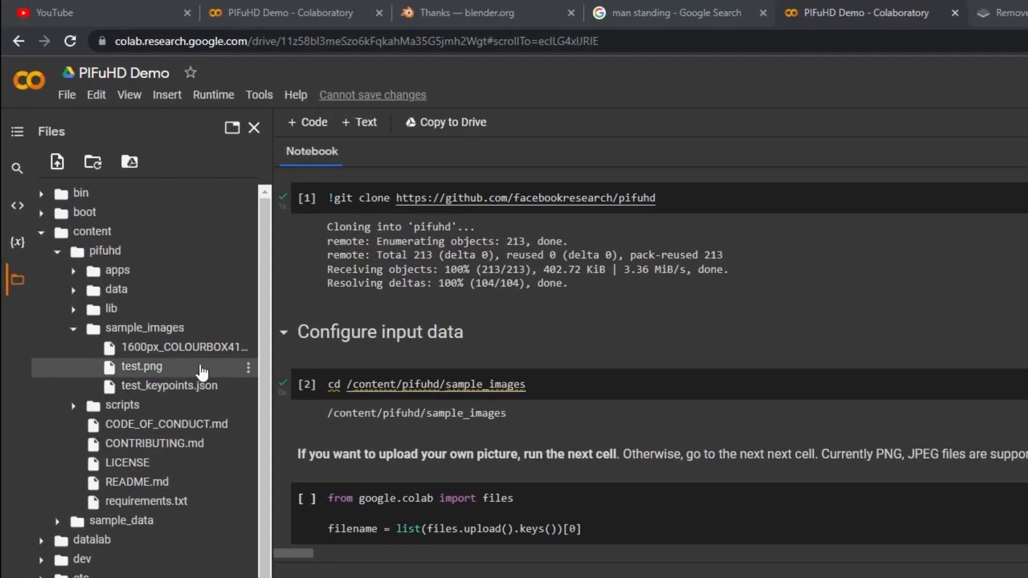
Step: Rename the uploaded cutout image in sample_images to Test22.png
right_click(201, 358)
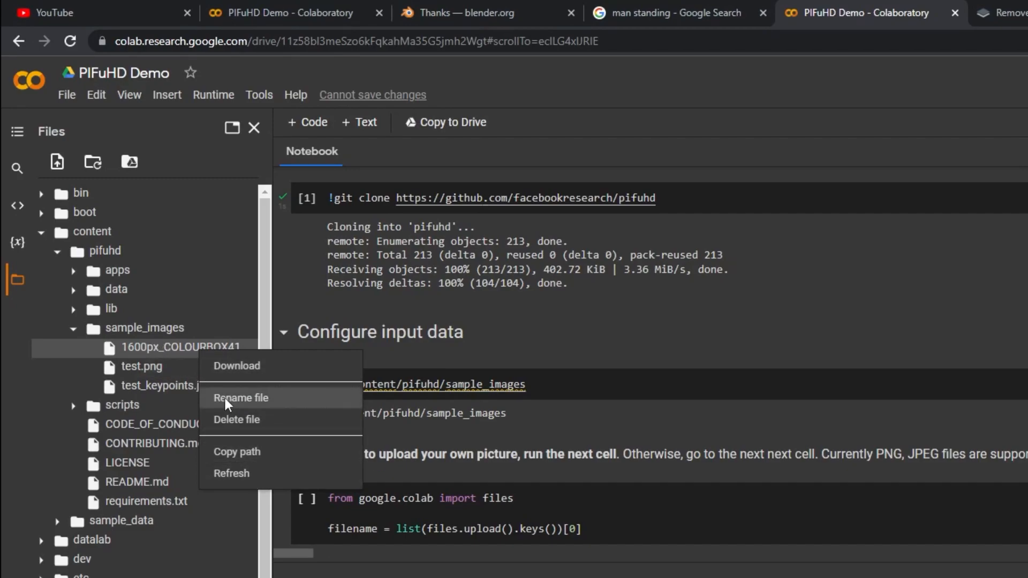
left_click(252, 399)
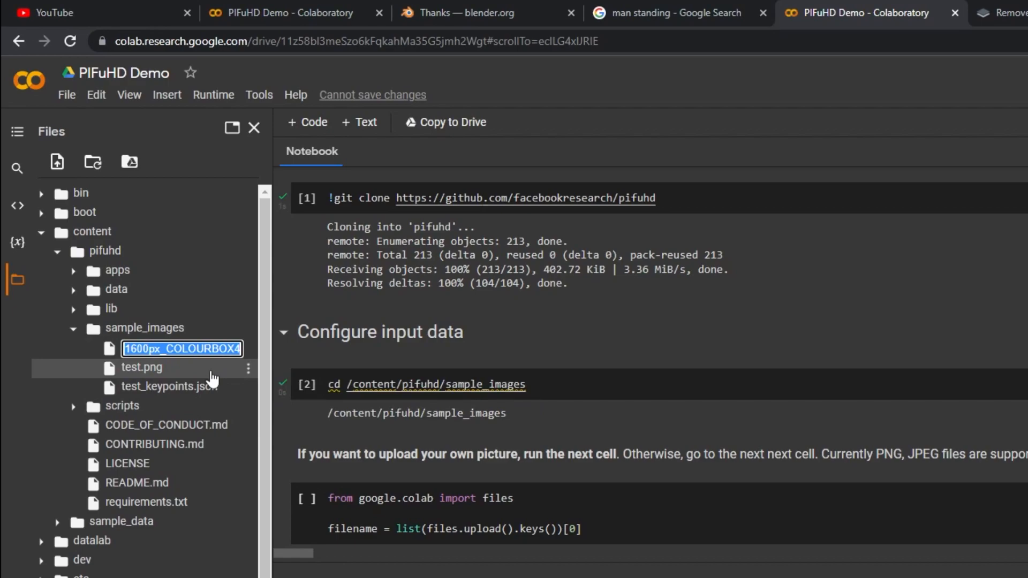
type("Test22.png")
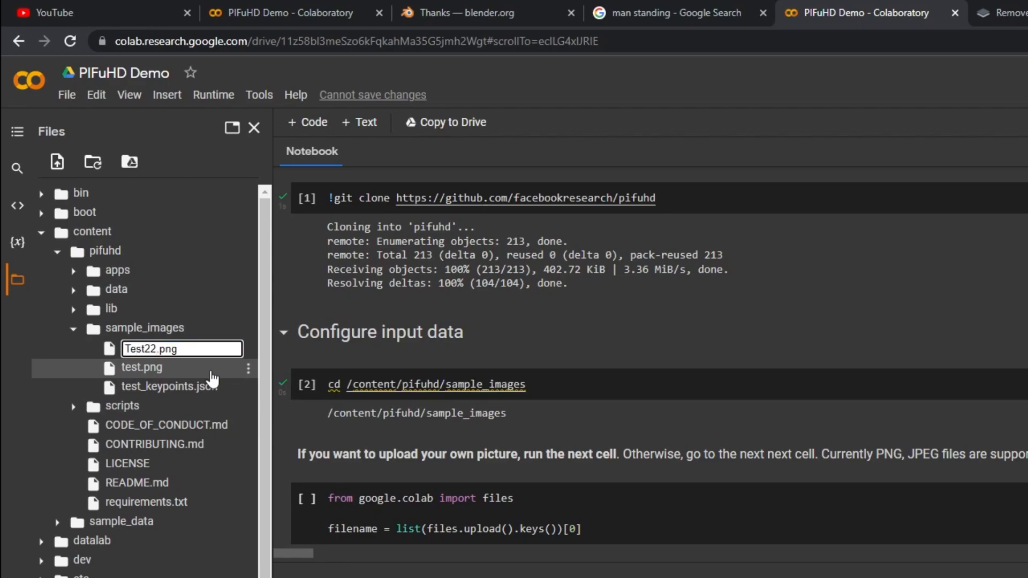
key("Return")
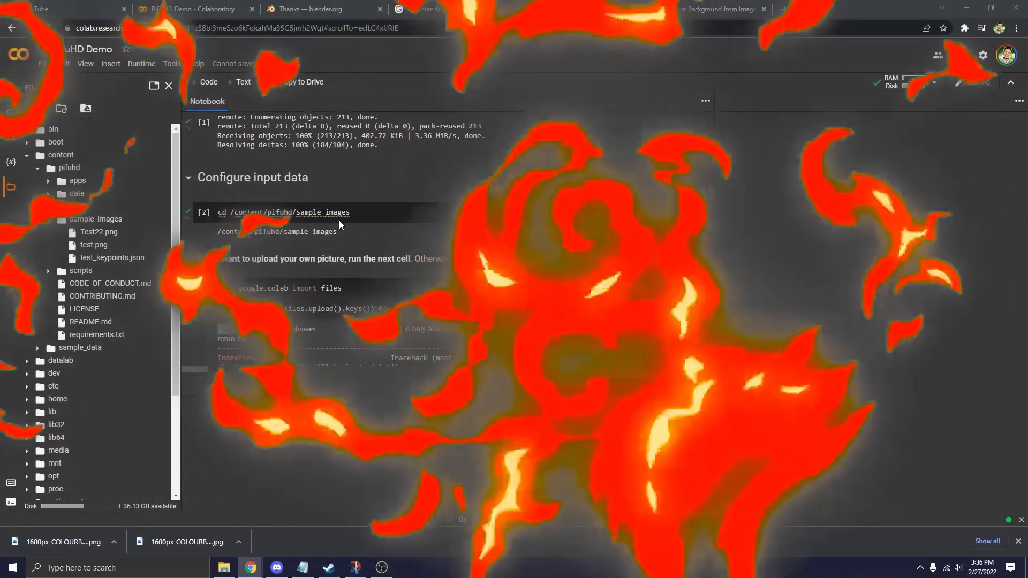
Step: Change the example image file name in the import os cell's fallback image_path to Test22.png
scroll(339, 222, "down", 3)
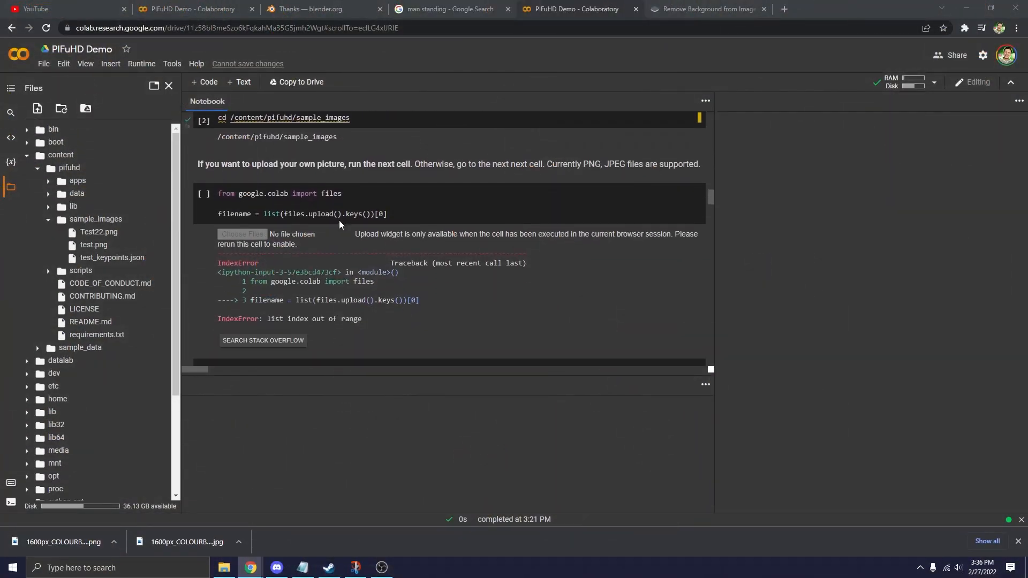
scroll(339, 220, "down", 2)
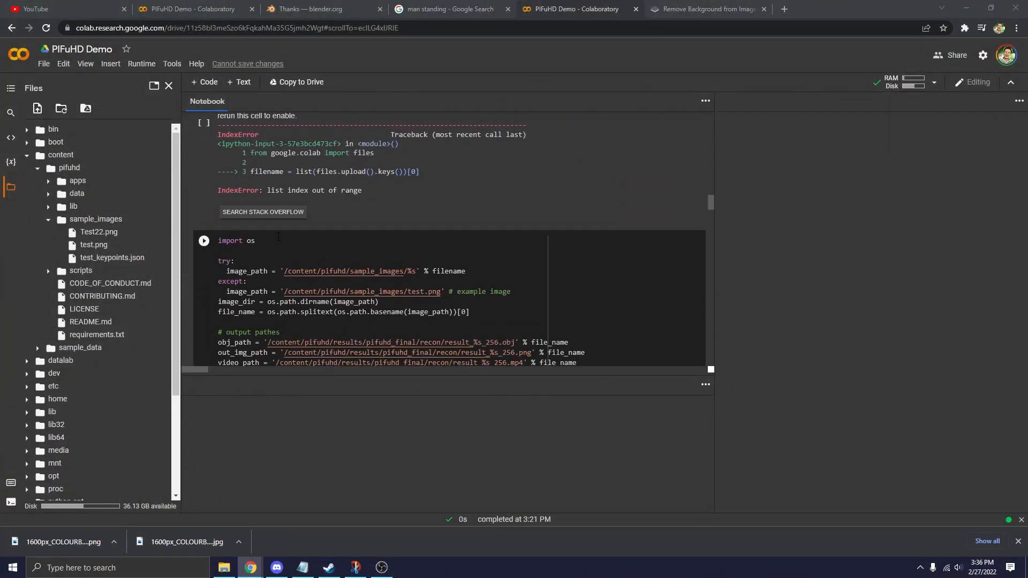
scroll(278, 237, "down", 2)
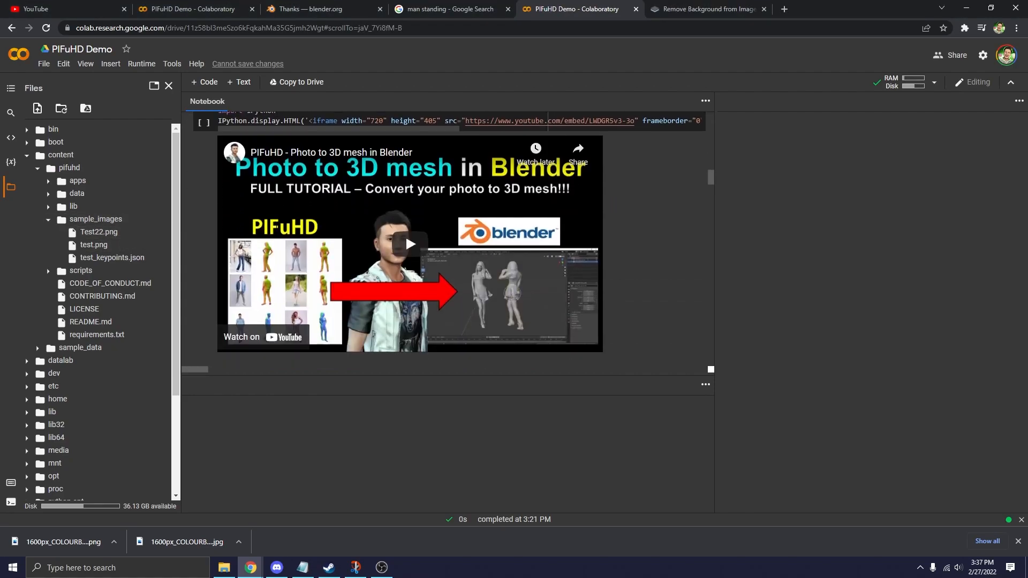
scroll(275, 230, "down", 7)
scroll(276, 229, "down", 6)
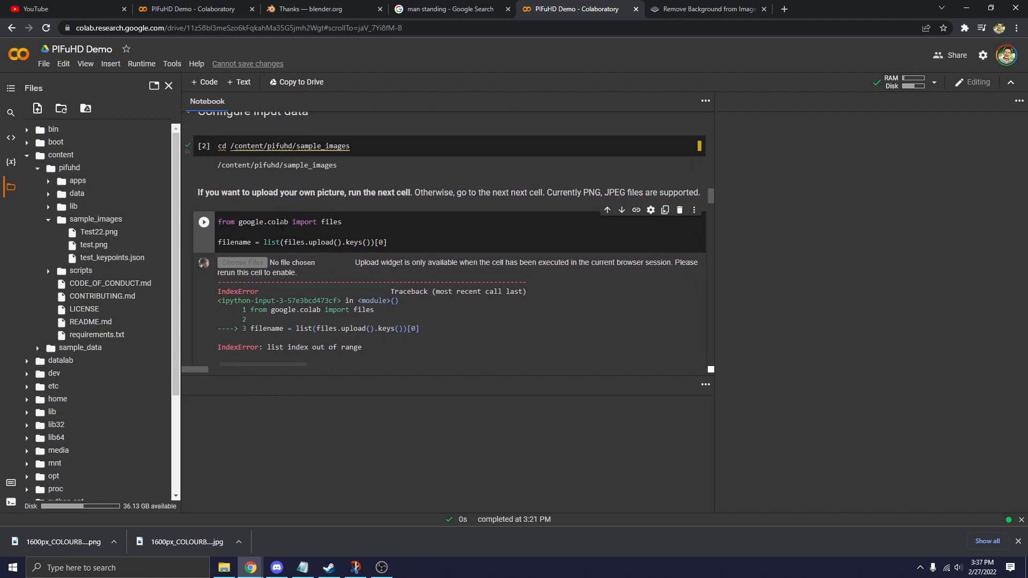
scroll(282, 225, "down", 1)
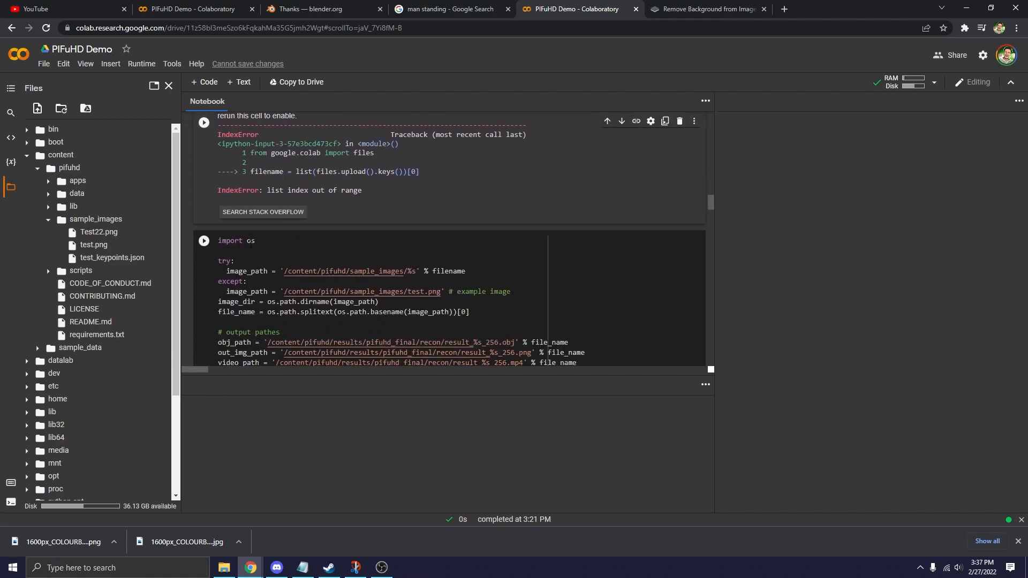
scroll(271, 237, "down", 1)
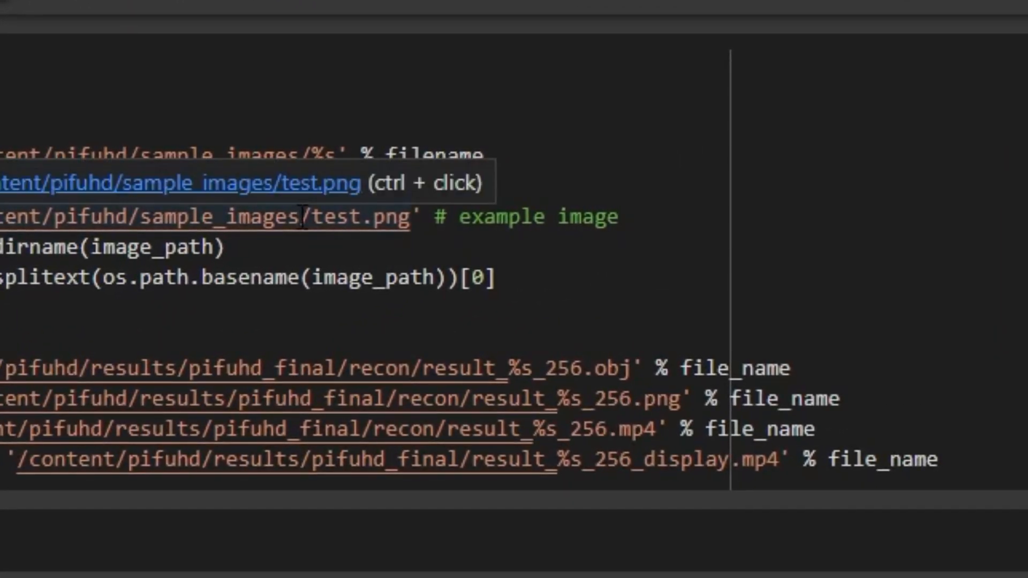
left_click(362, 217)
key("BackSpace")
key("BackSpace")
key("BackSpace")
key("BackSpace")
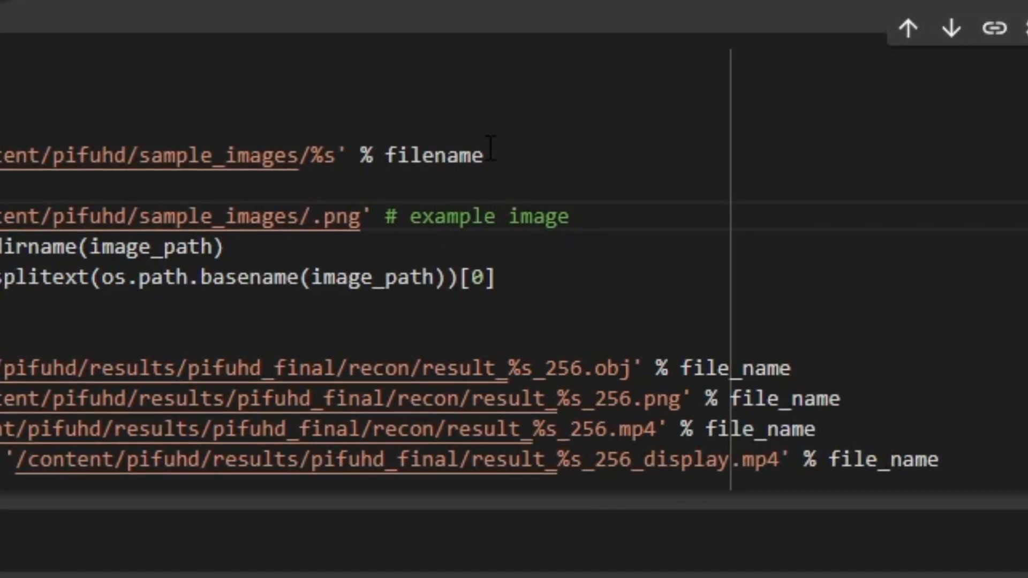
type("Test22")
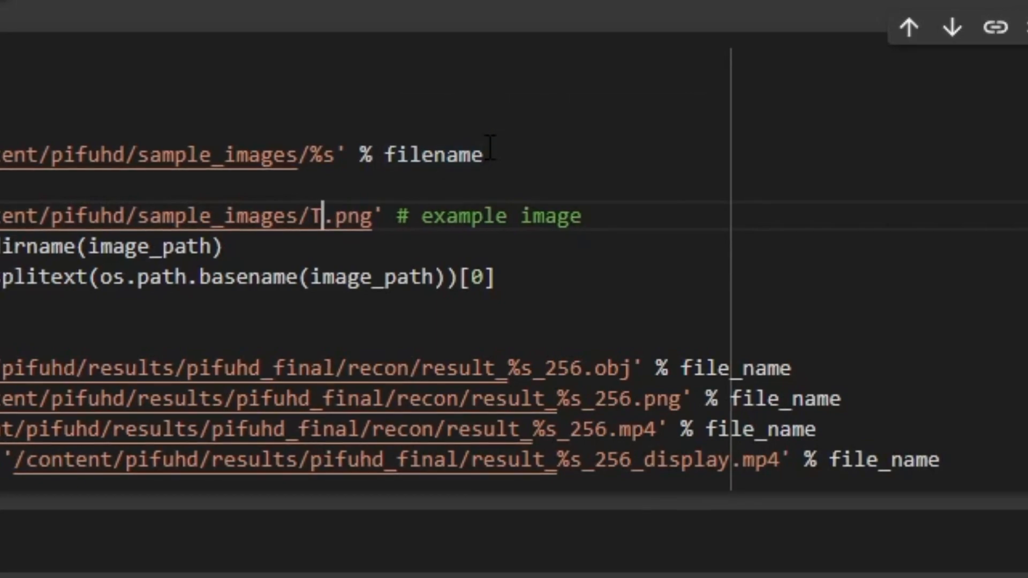
Step: Execute the remaining notebook cells with the Run after command
scroll(572, 214, "up", 5)
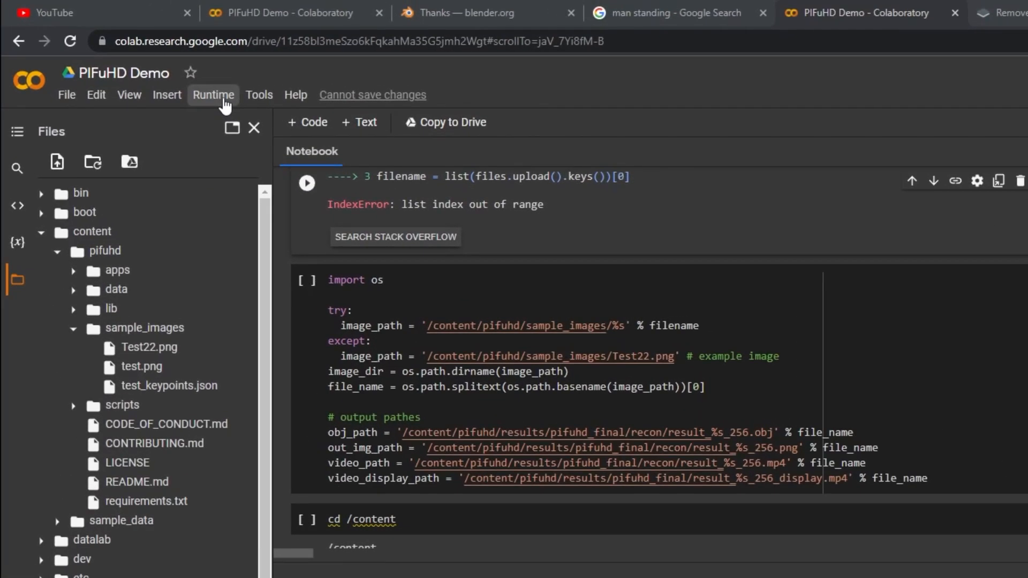
left_click(213, 96)
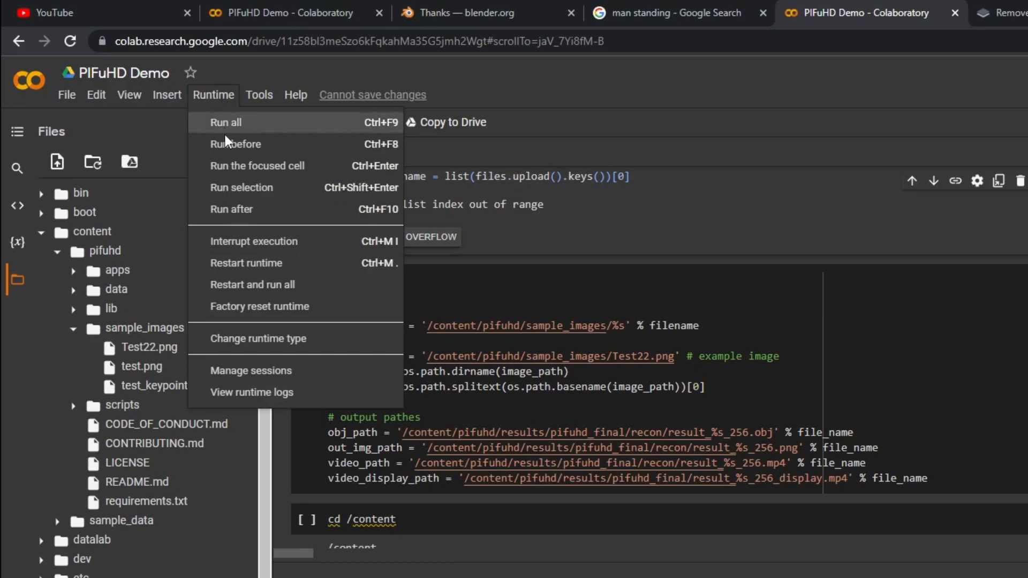
left_click(229, 209)
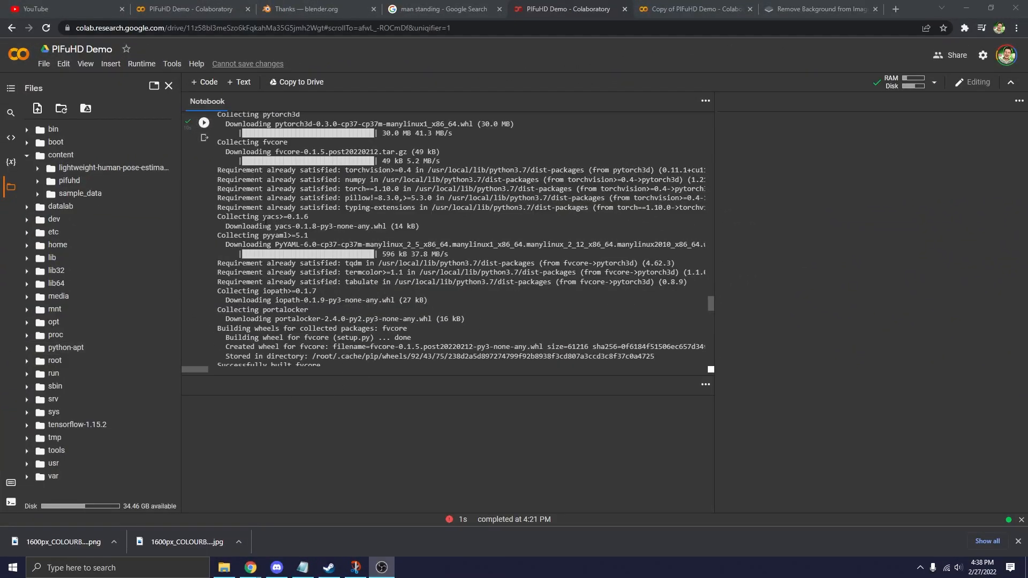
Step: Review the code and output of the Run PIFuHD and Render the result cells, including the video generation cell
scroll(327, 221, "up", 5)
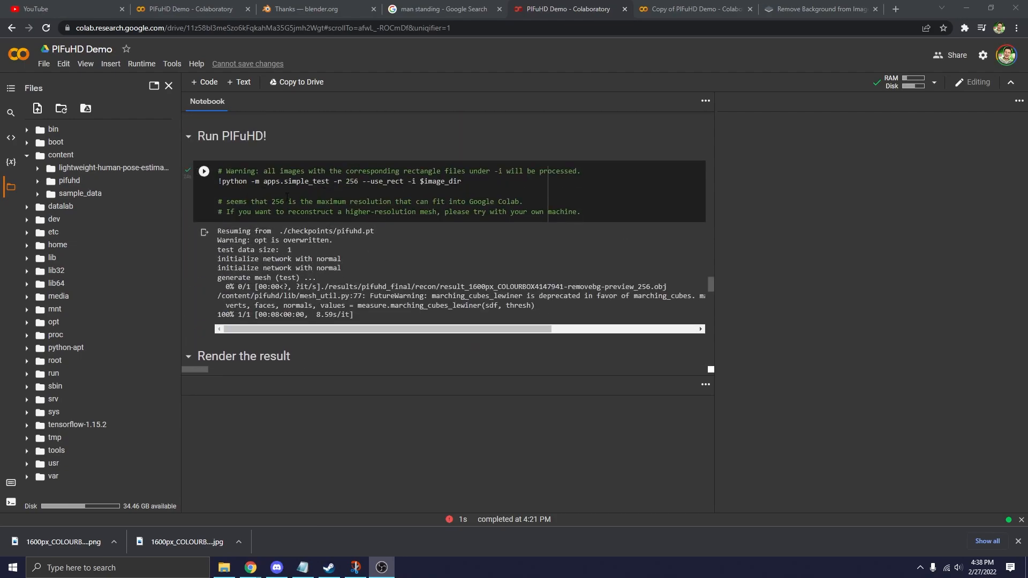
scroll(268, 229, "down", 8)
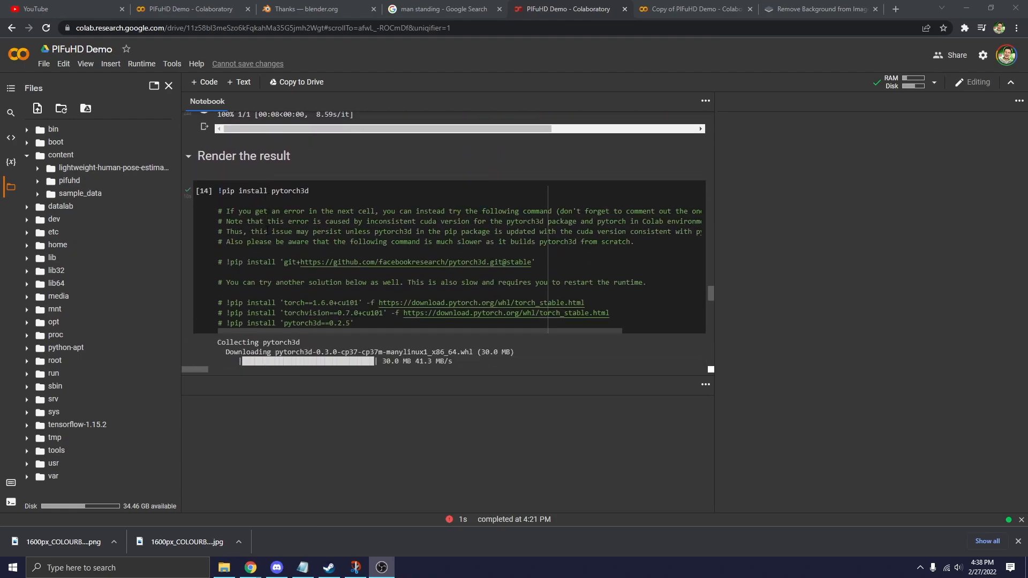
scroll(268, 229, "down", 5)
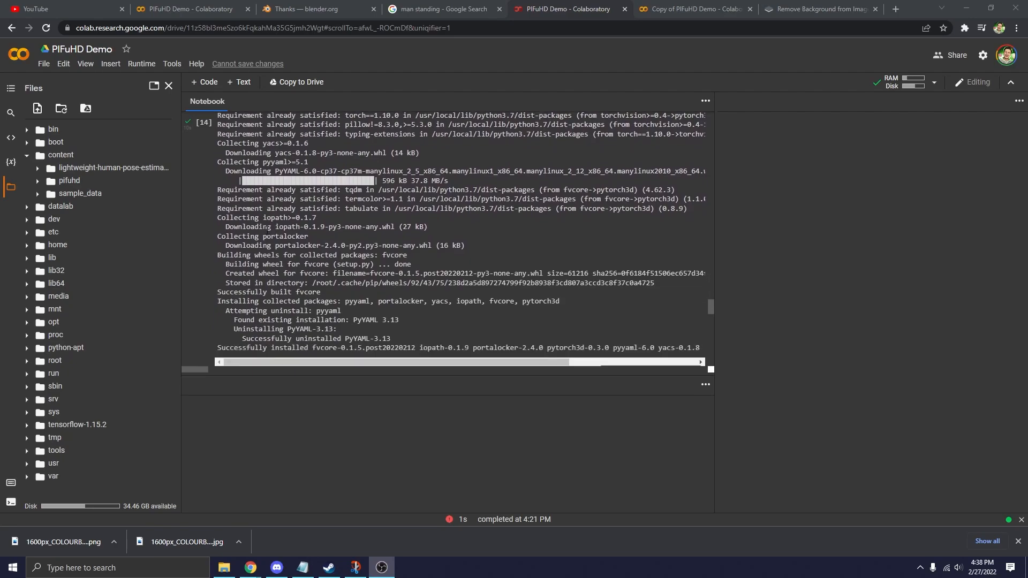
scroll(267, 229, "up", 3)
scroll(266, 229, "down", 5)
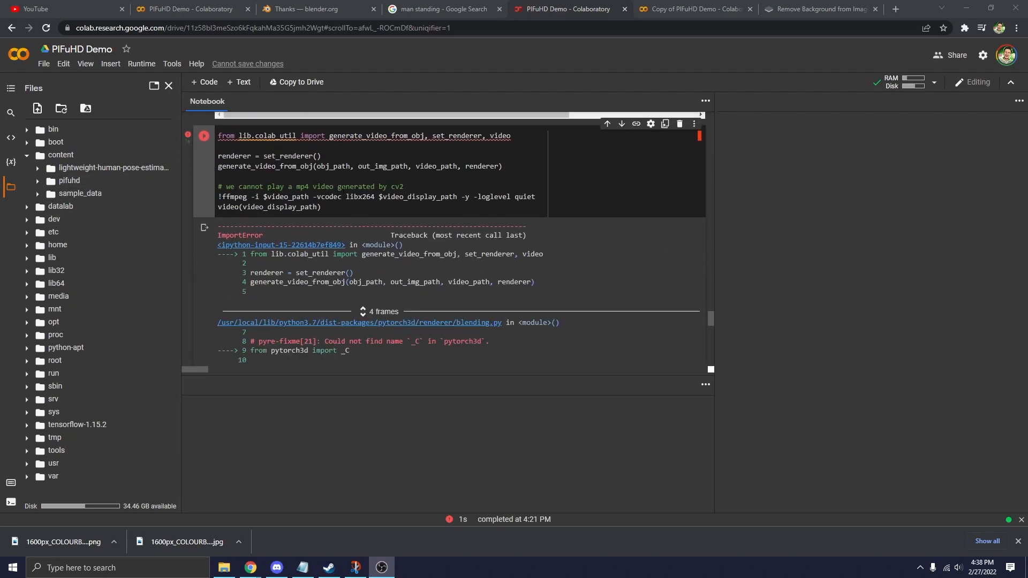
scroll(341, 251, "down", 2)
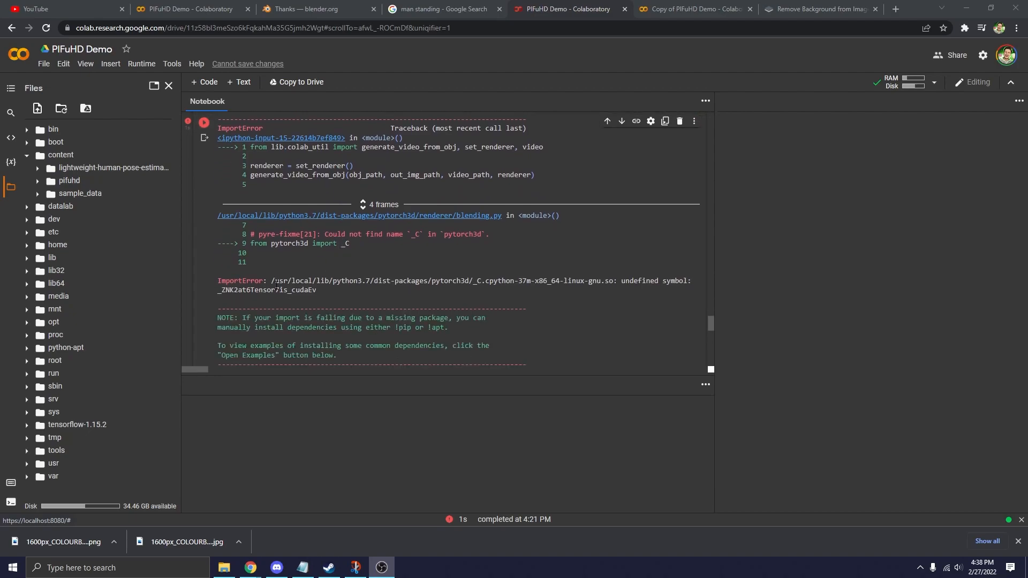
scroll(323, 284, "down", 5)
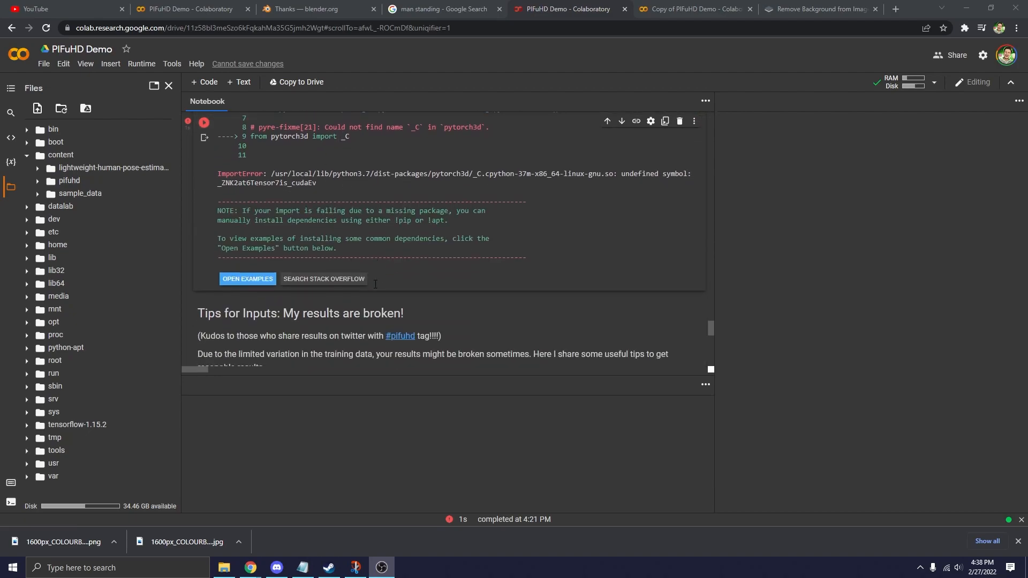
scroll(376, 284, "up", 9)
scroll(376, 285, "up", 3)
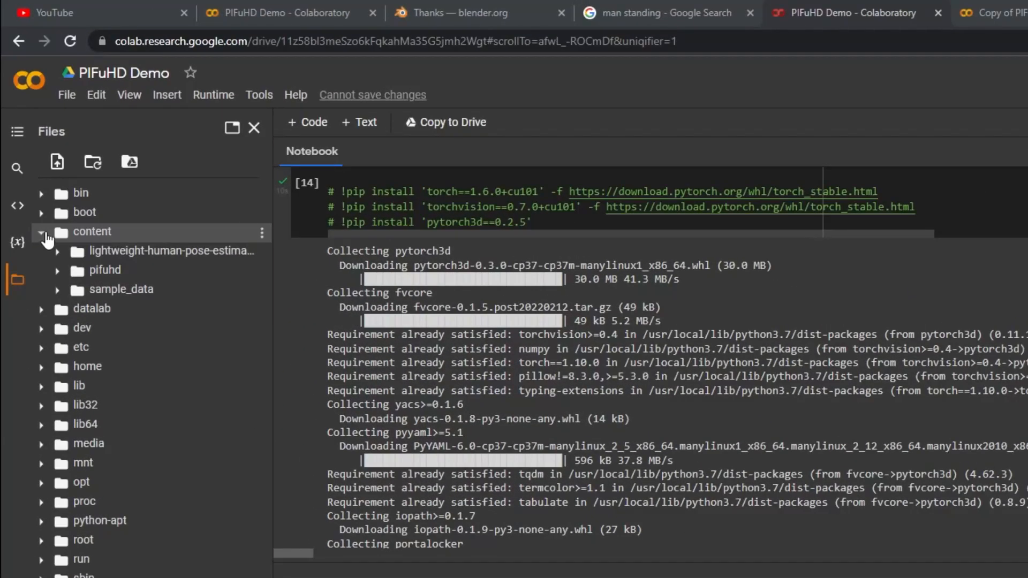
Step: Expand the content, pifuhd, results, pifuhd_final and recon folders in the notebook's file tree
left_click(42, 233)
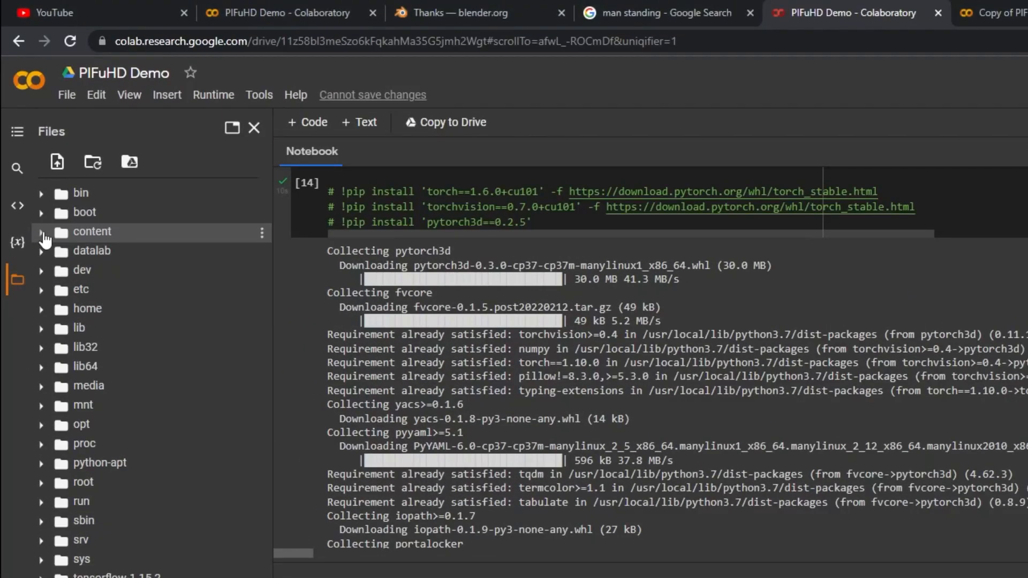
left_click(42, 234)
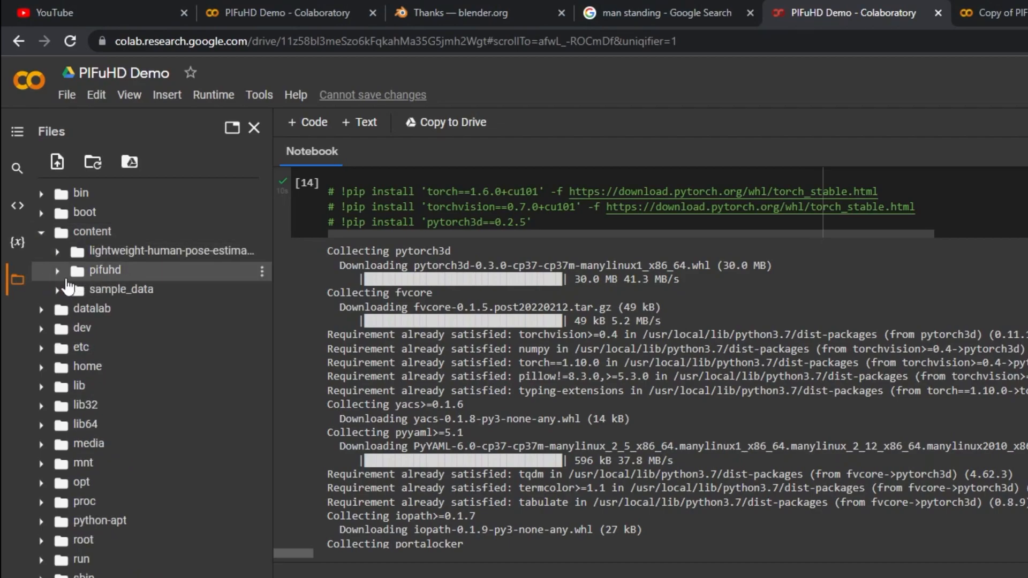
left_click(57, 271)
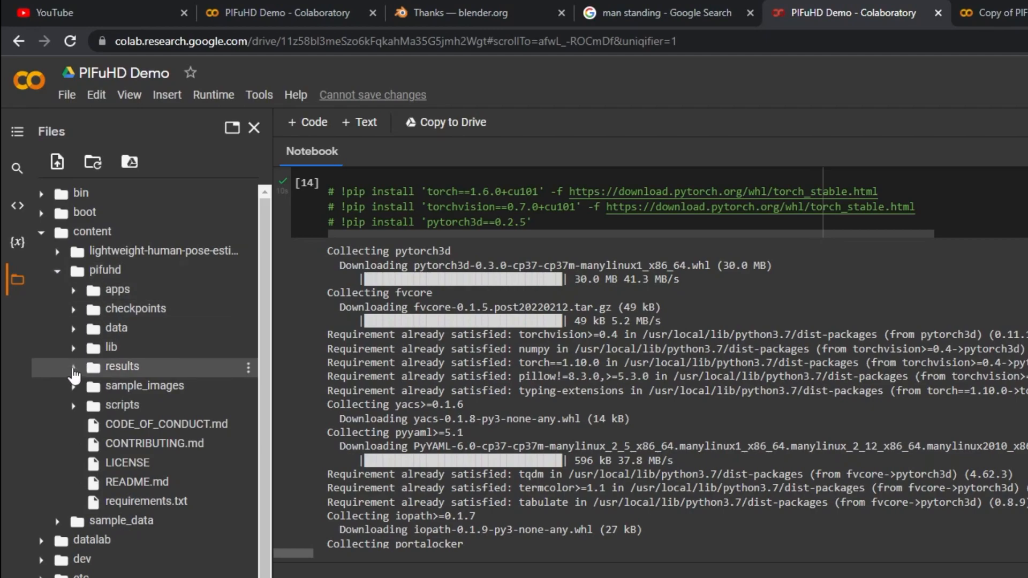
left_click(73, 368)
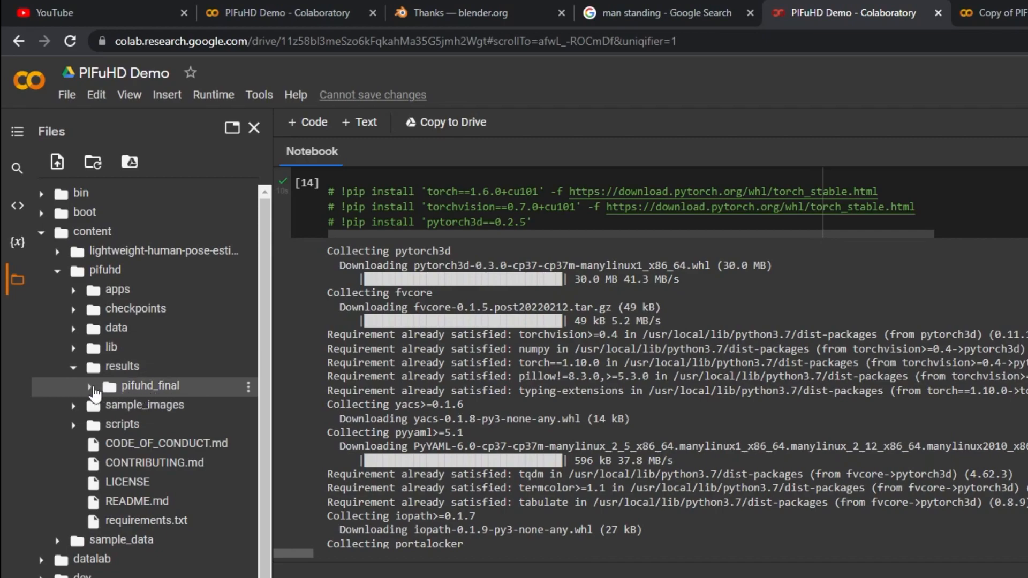
left_click(90, 387)
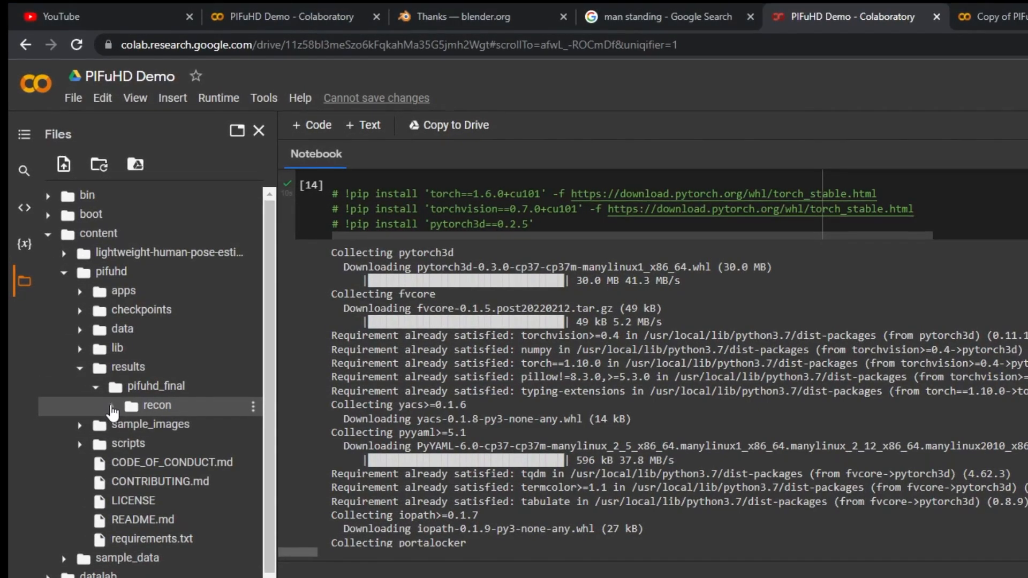
left_click(112, 408)
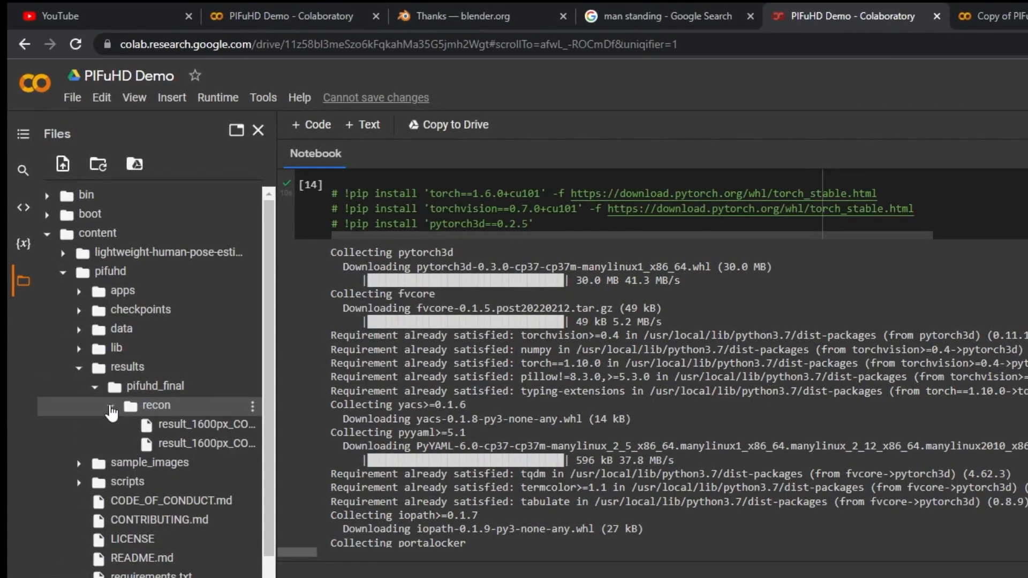
Step: Download both result_1600px_COLOURBOX files, the .obj model and the .png image, from the recon folder
right_click(182, 429)
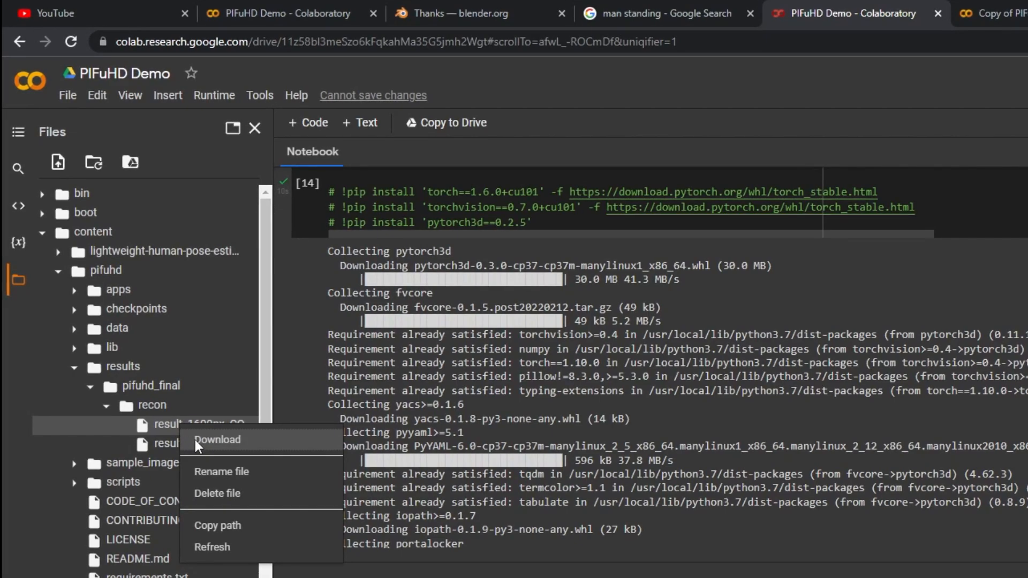
left_click(217, 440)
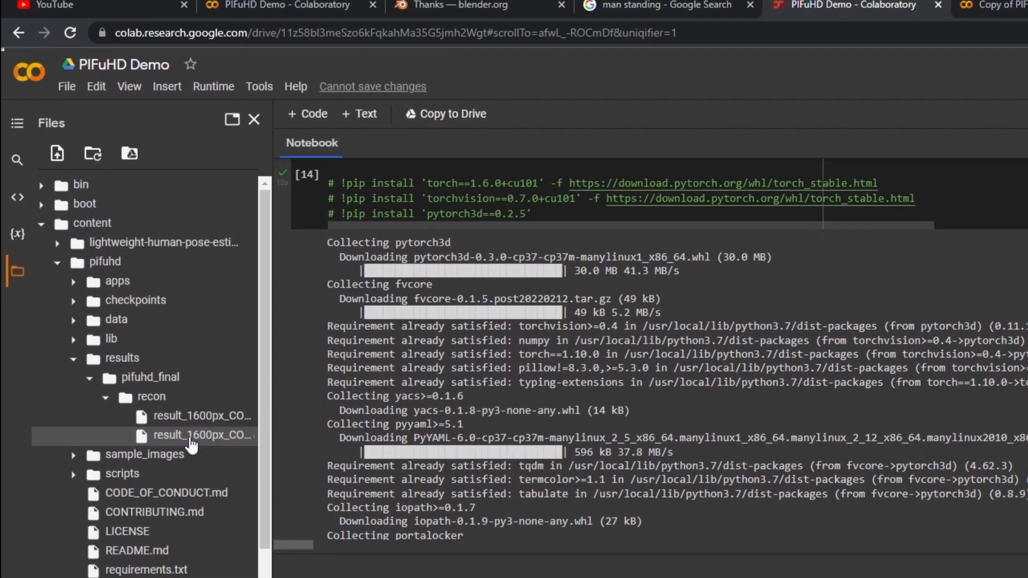
right_click(192, 448)
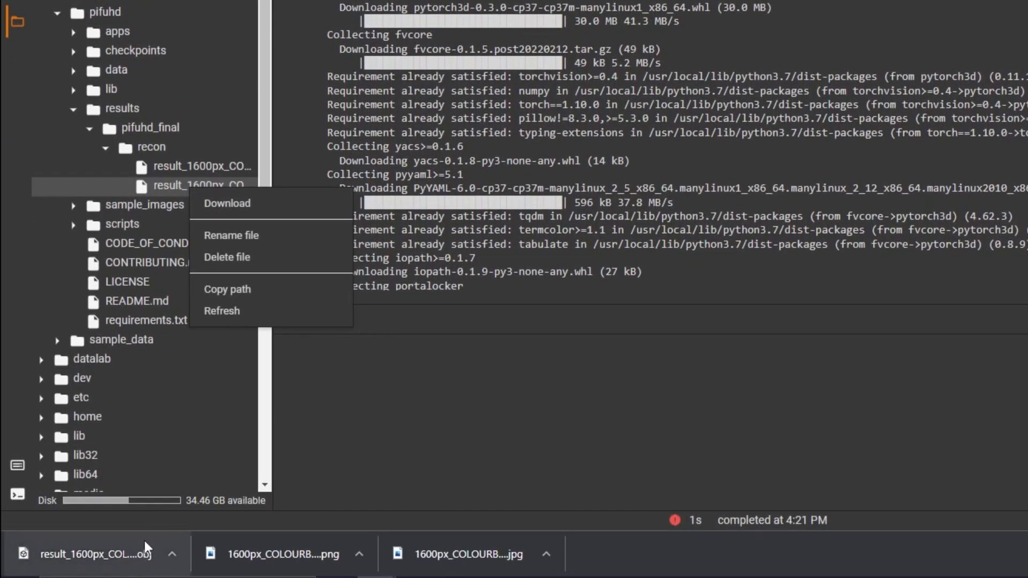
left_click(227, 203)
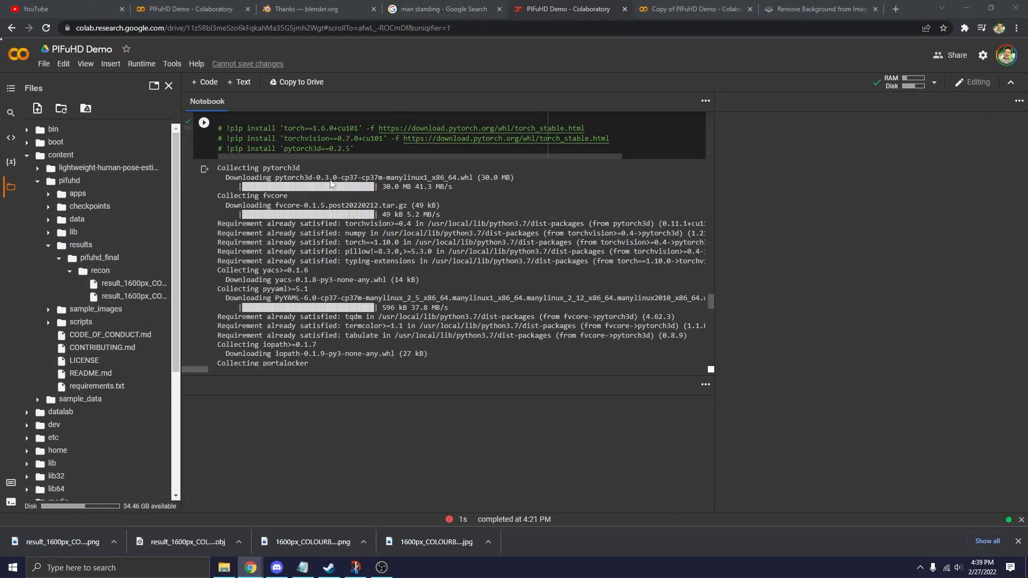
Step: Switch to Blender, keep the default quick setup, and create a new General file
left_click(967, 9)
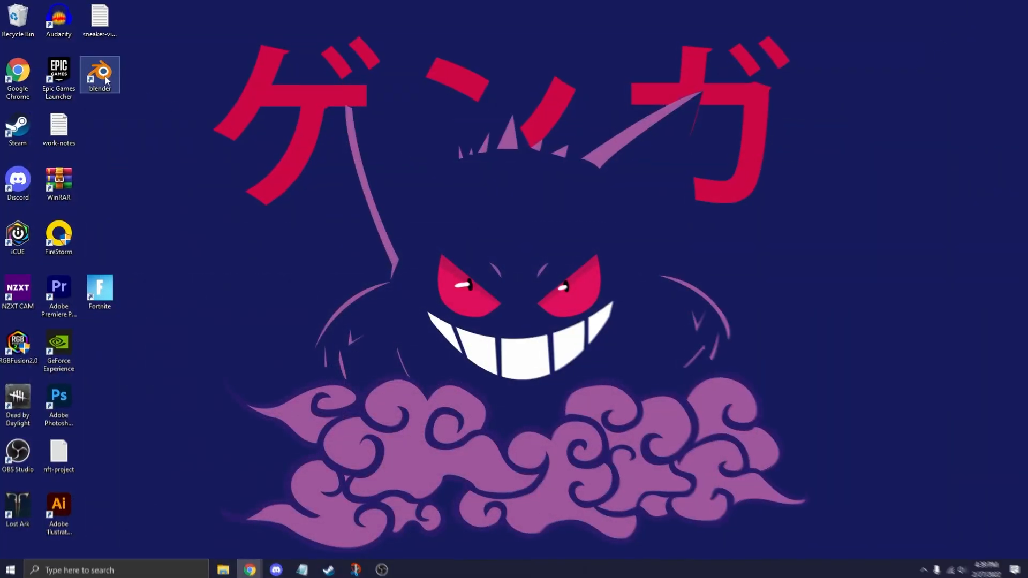
double_click(107, 79)
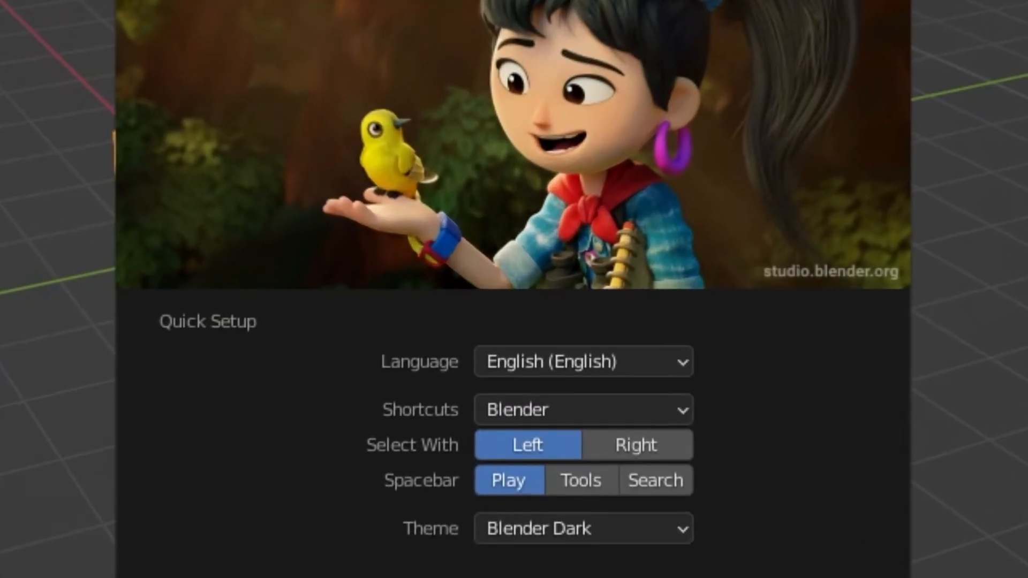
left_click(593, 395)
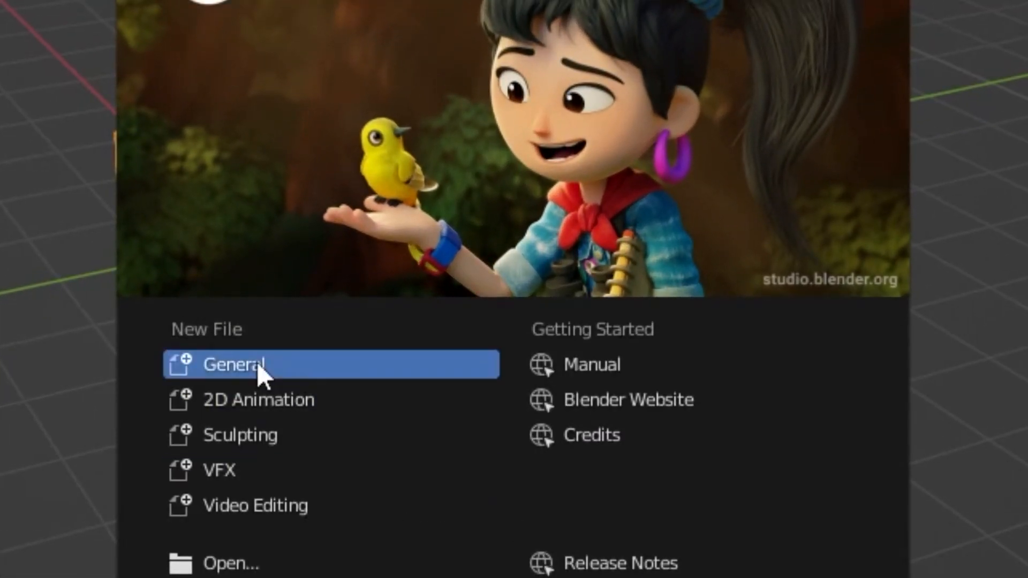
left_click(215, 369)
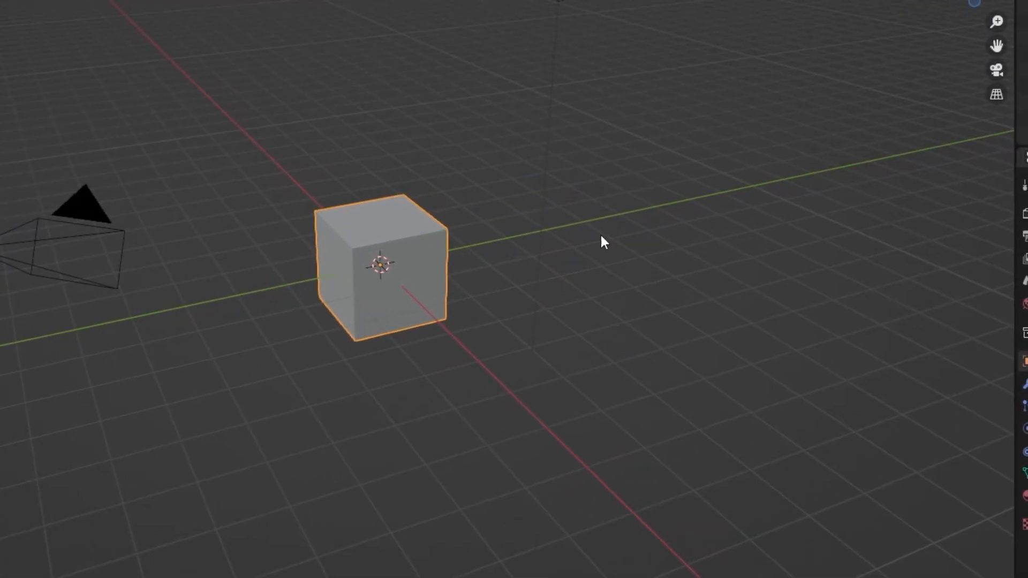
Step: Hide the default cube in the viewport and delete it from the scene collection
middle_click_drag(593, 297, 560, 279)
middle_click_drag(421, 313, 529, 296)
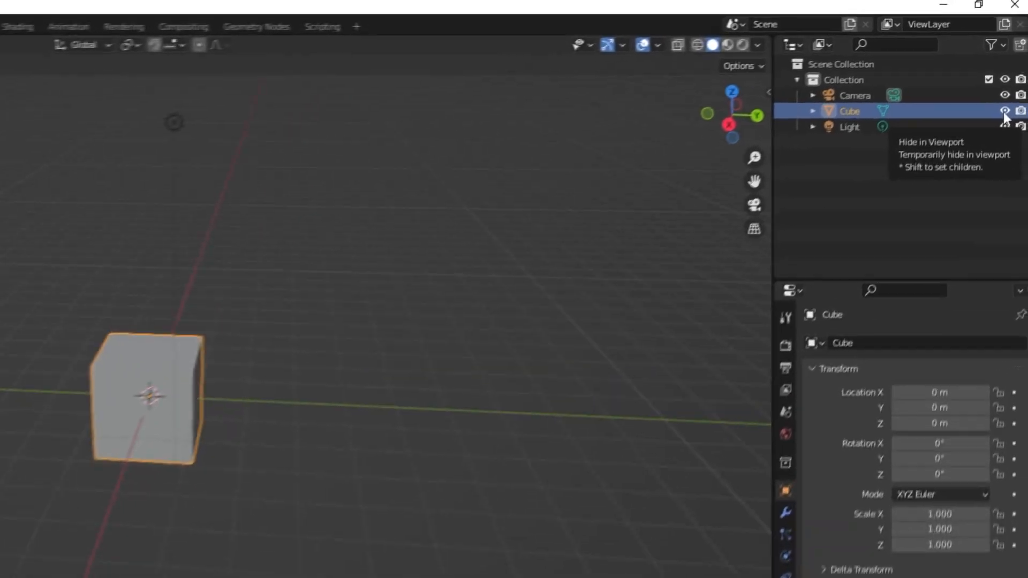
left_click(1004, 112)
right_click(914, 110)
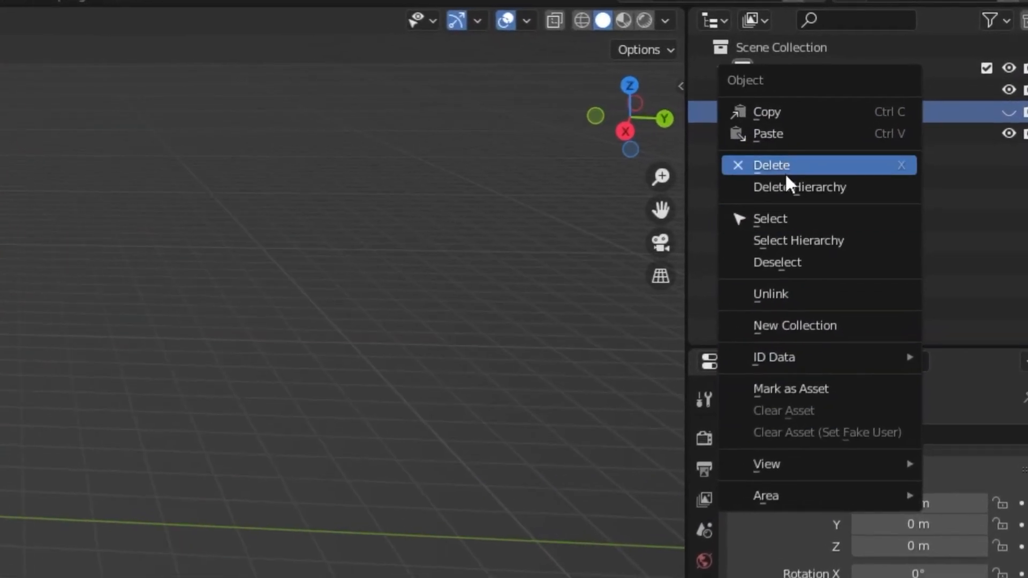
left_click(786, 169)
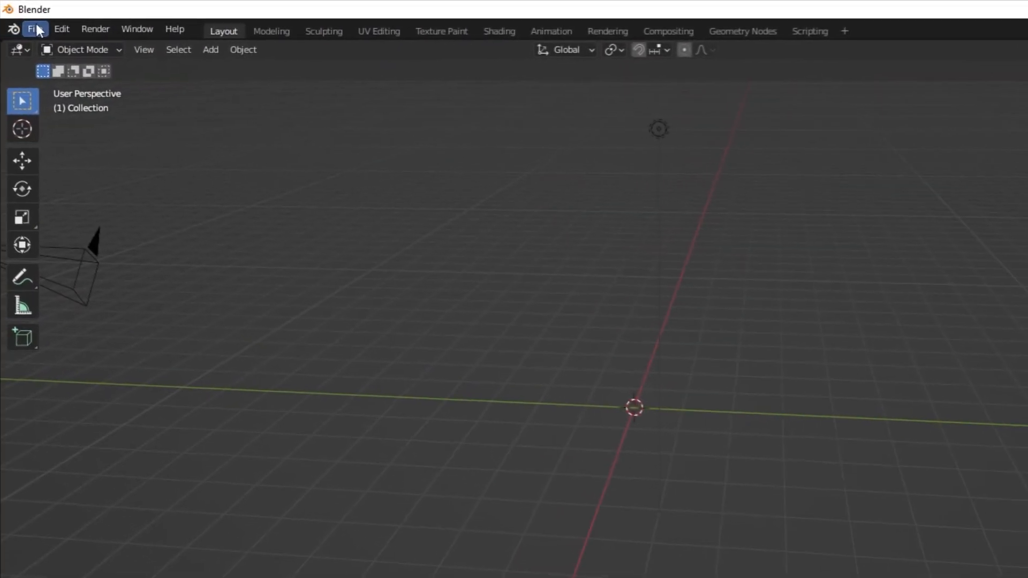
Step: Import the Wavefront file result_1600px_COLOURBOX4147941-removebg-preview_256.obj from the Downloads folder
left_click(25, 19)
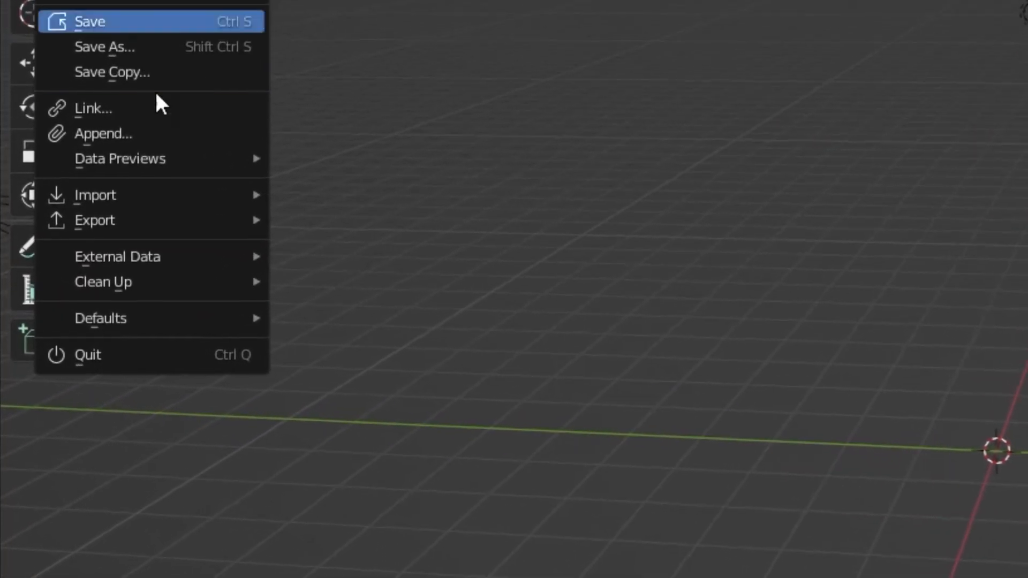
mouse_move(150, 242)
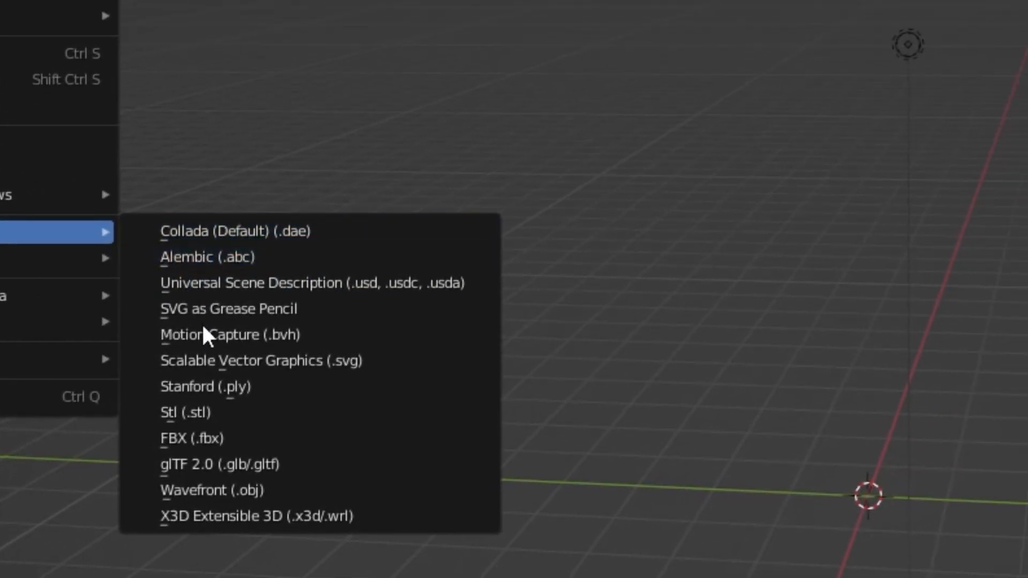
left_click(213, 494)
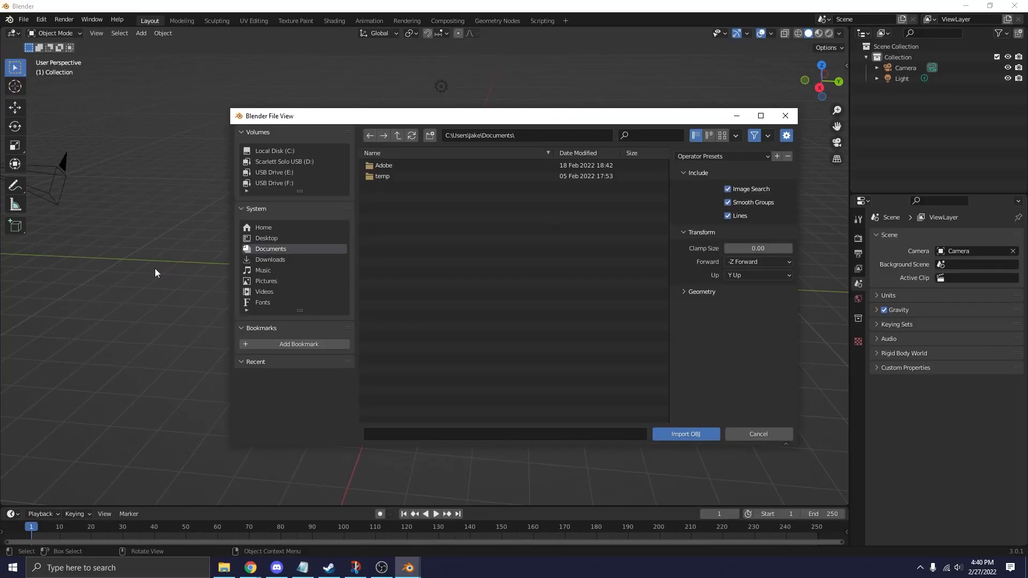
left_click(314, 260)
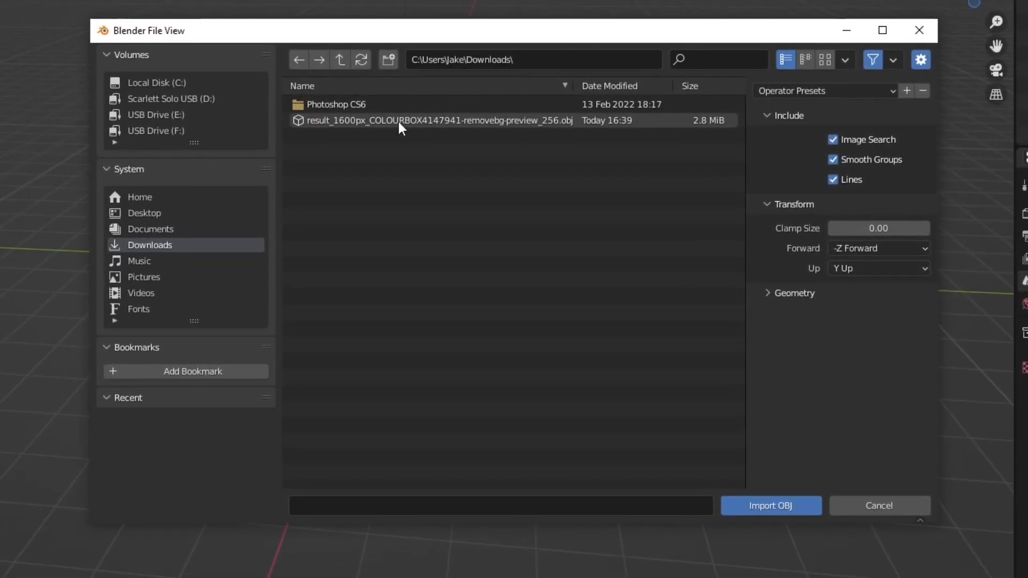
double_click(398, 121)
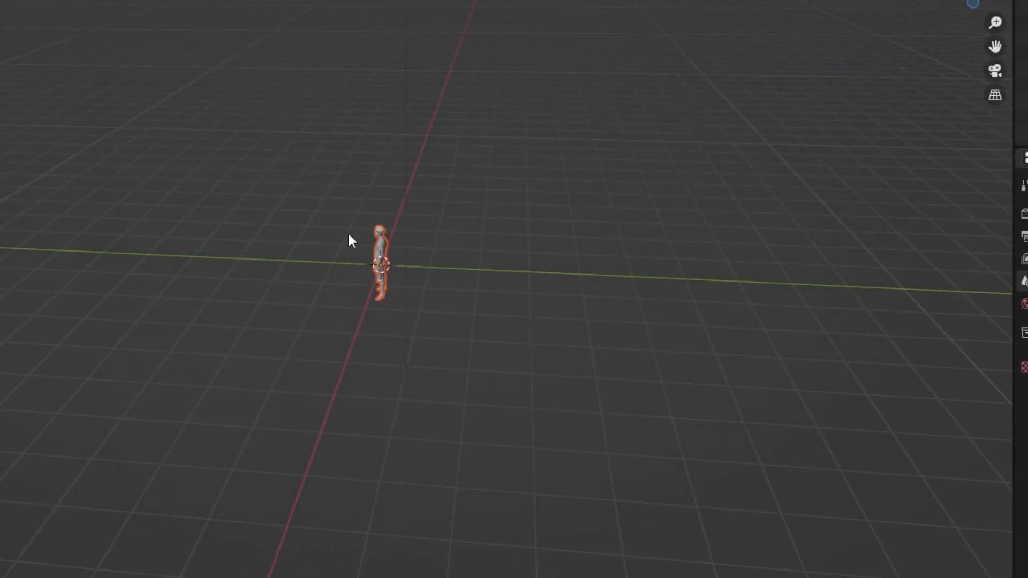
Step: Inspect the imported human model from the back and front and switch it to Edit Mode
scroll(349, 262, "up", 8)
middle_click_drag(294, 234, 95, 228)
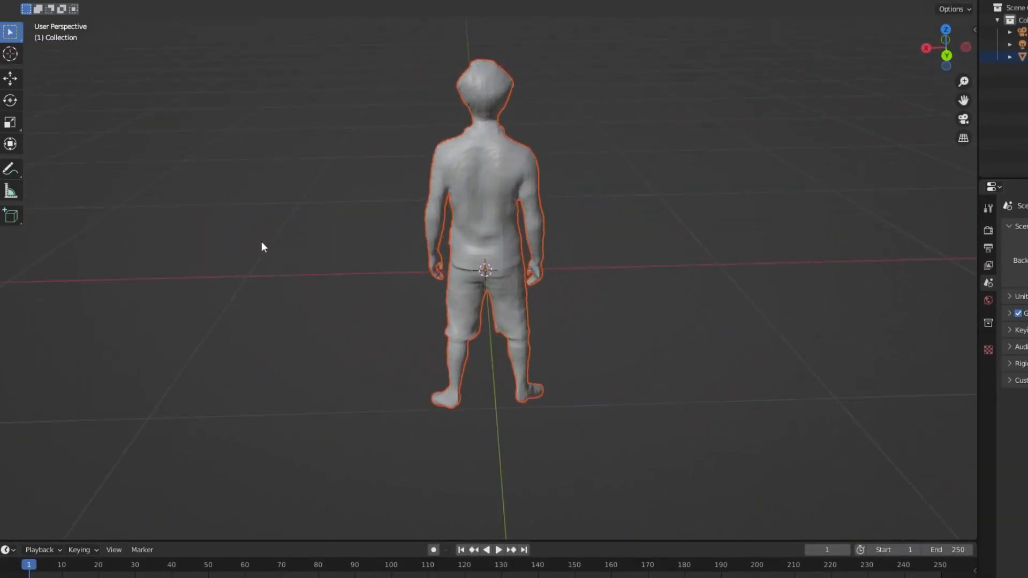
middle_click_drag(262, 246, 426, 232)
scroll(544, 223, "down", 3)
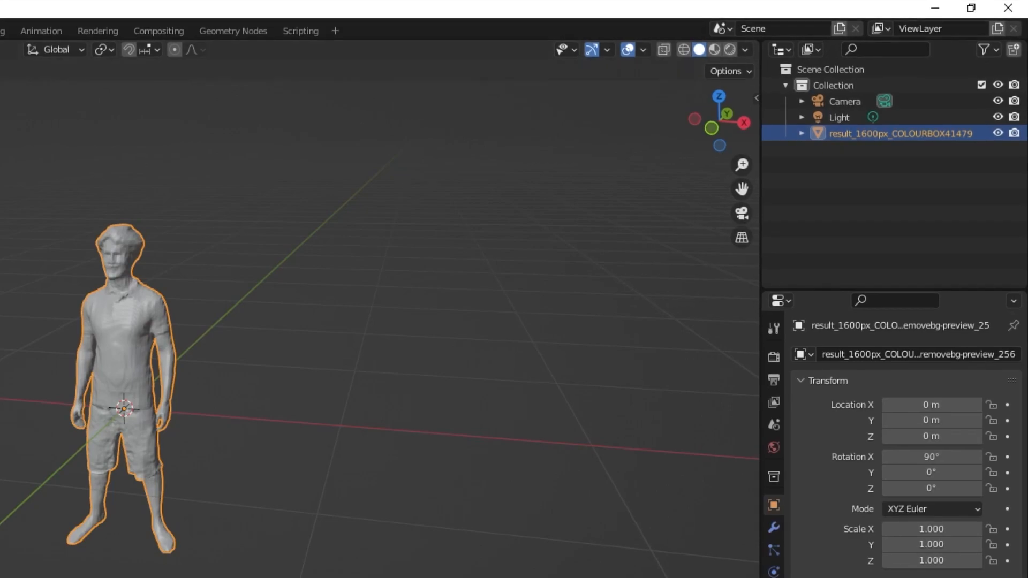
left_click(105, 48)
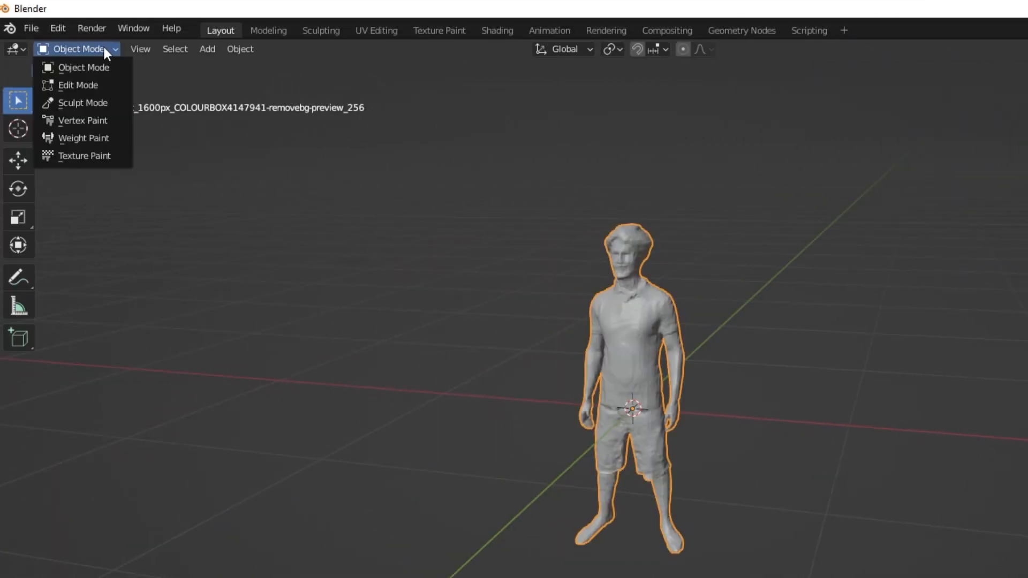
left_click(78, 85)
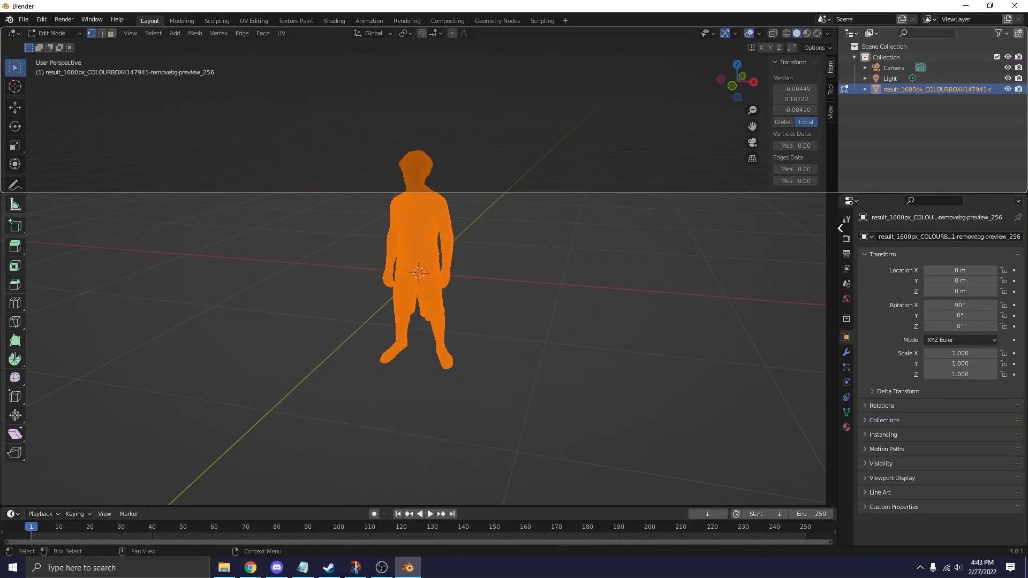
Step: In the UV Editing workspace, open 1600px_COLOURBOX4147941-removebg-preview.png from the Downloads folder as the UV background image
left_click_drag(726, 217, 729, 217)
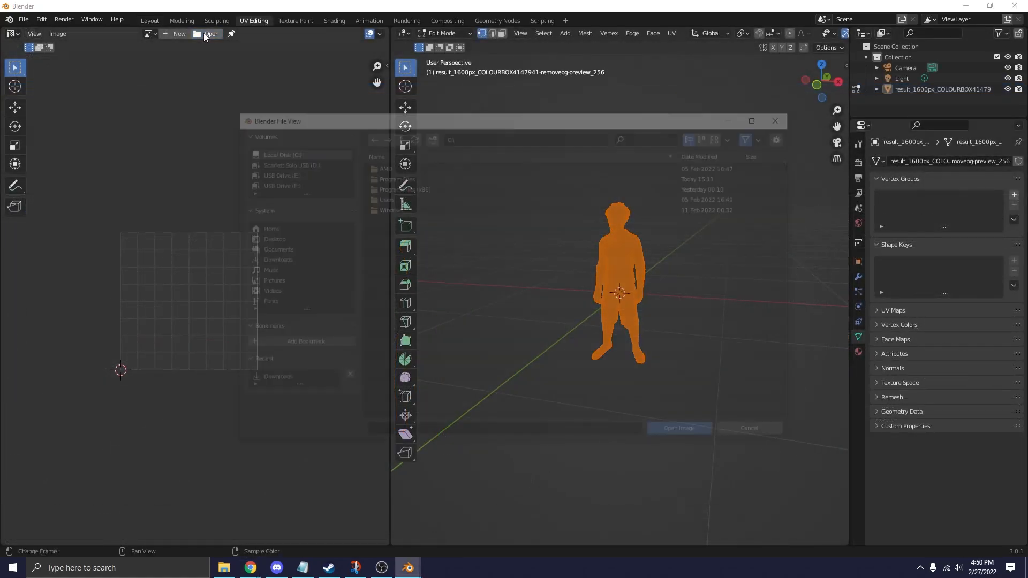
left_click(279, 259)
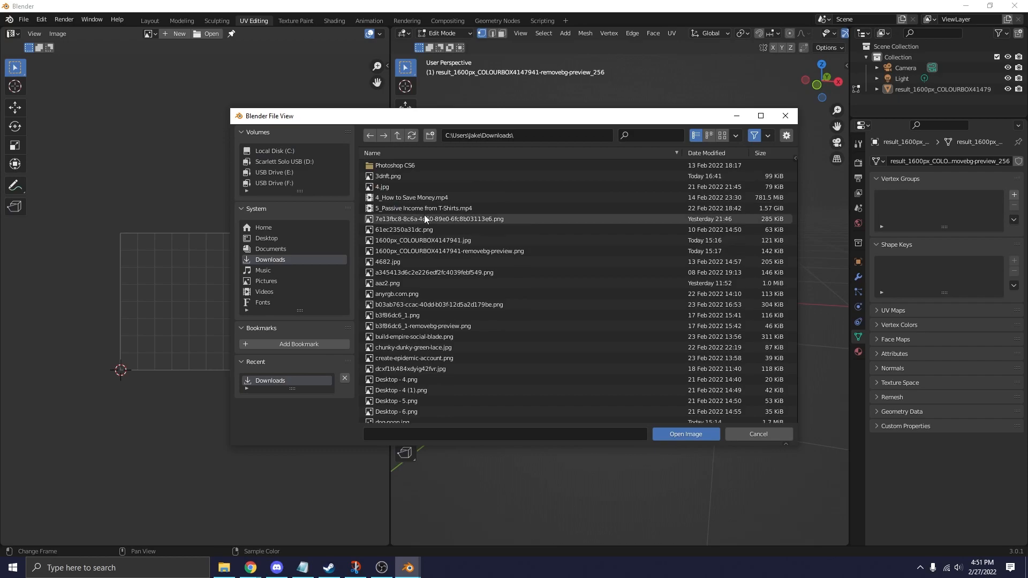
left_click(418, 252)
double_click(417, 251)
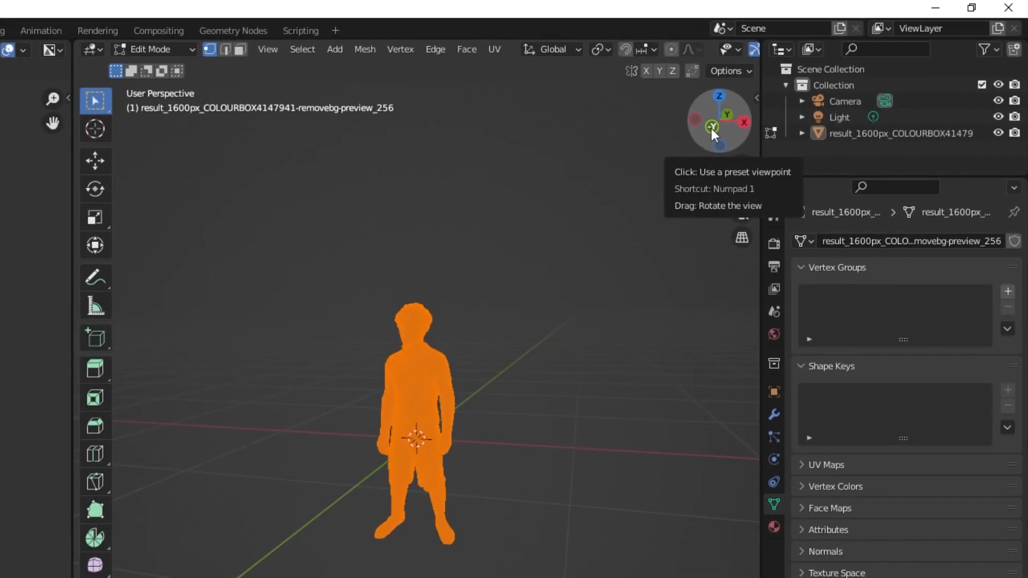
Step: Align the 3D view to the front and unwrap the selected mesh with Project from View
left_click(817, 87)
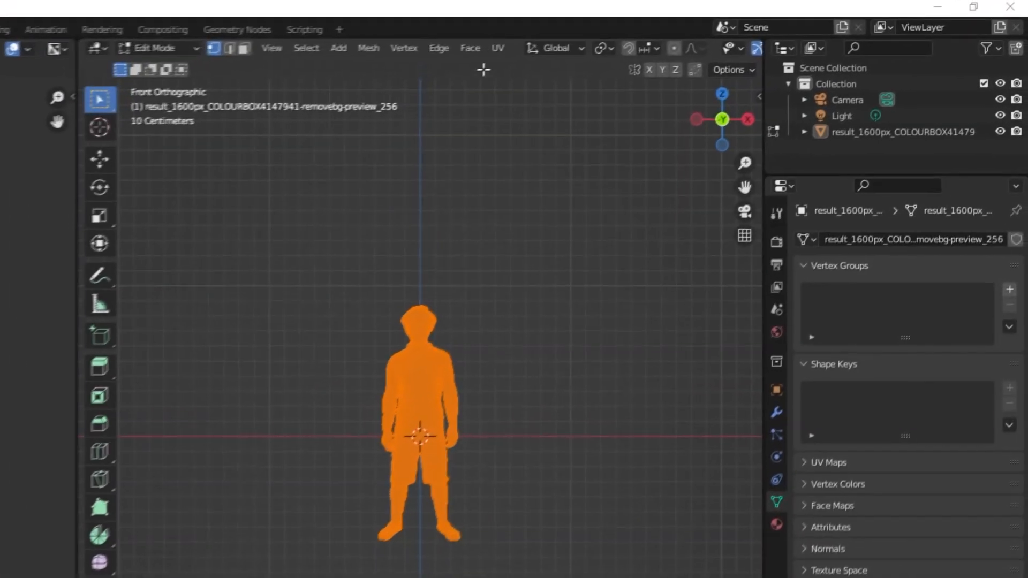
left_click(670, 32)
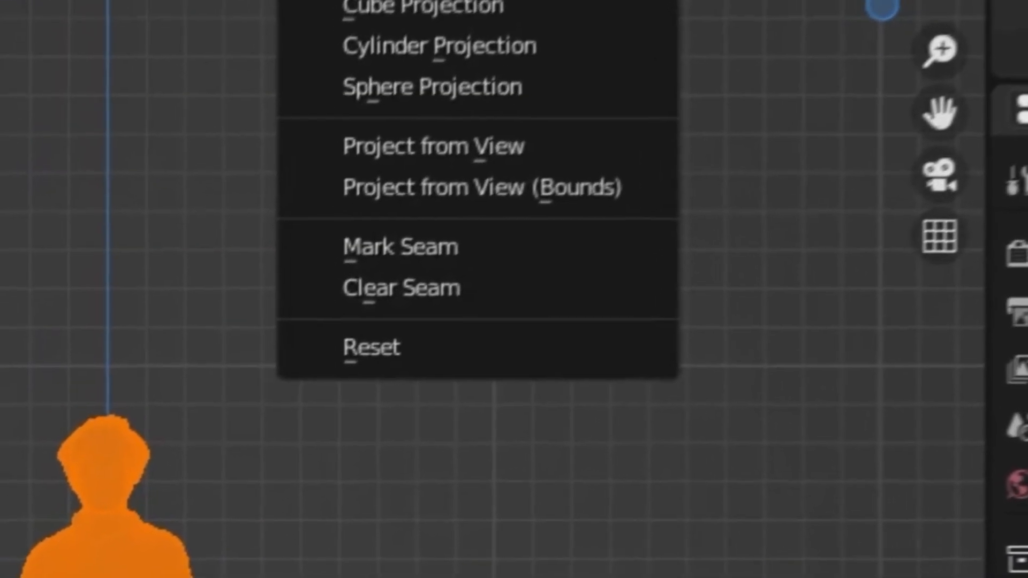
left_click(497, 203)
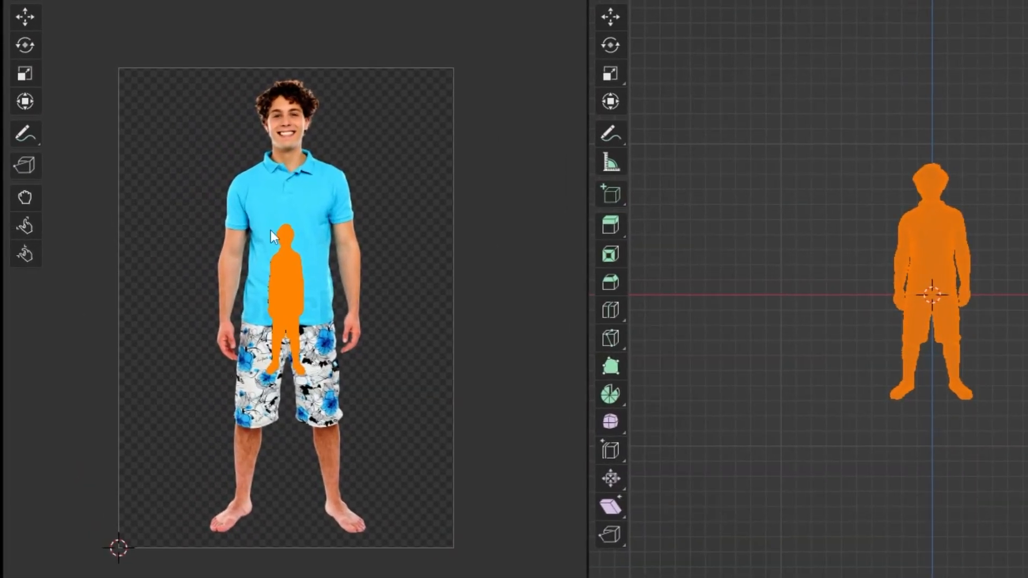
Step: Scale the projected UVs vertically and horizontally until the silhouette covers the man in the photo
left_click(25, 17)
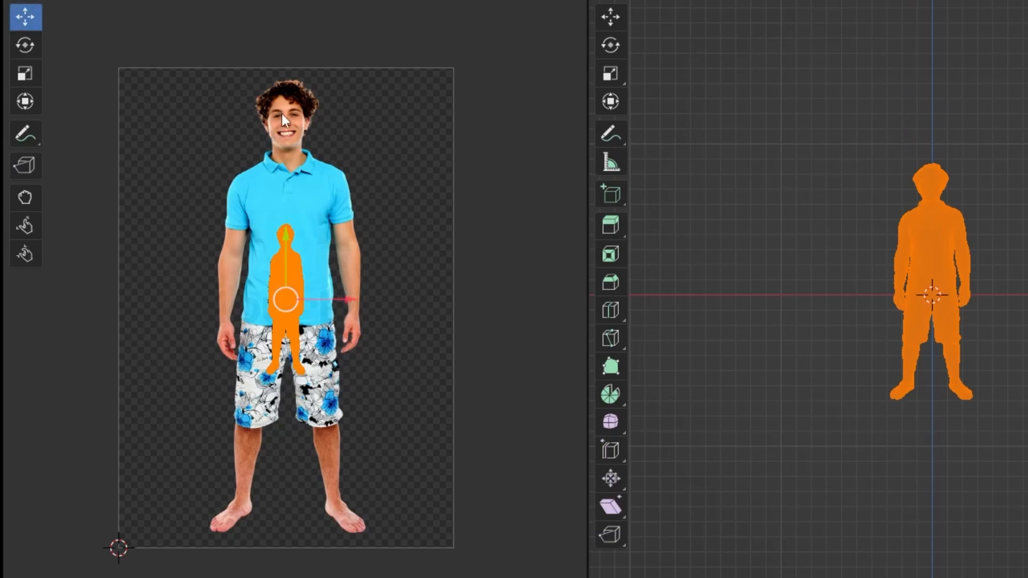
left_click(21, 71)
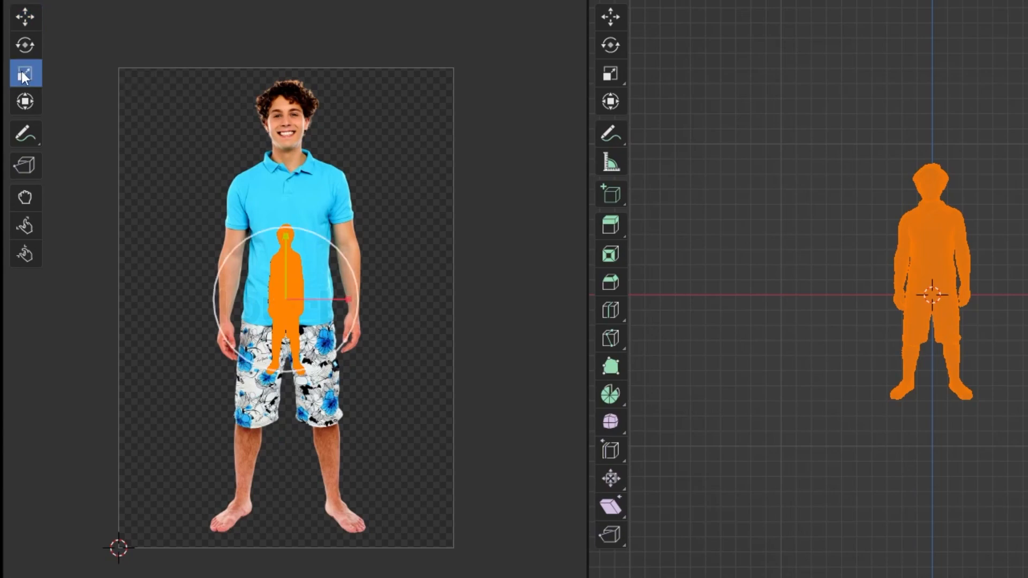
left_click_drag(286, 236, 288, 103)
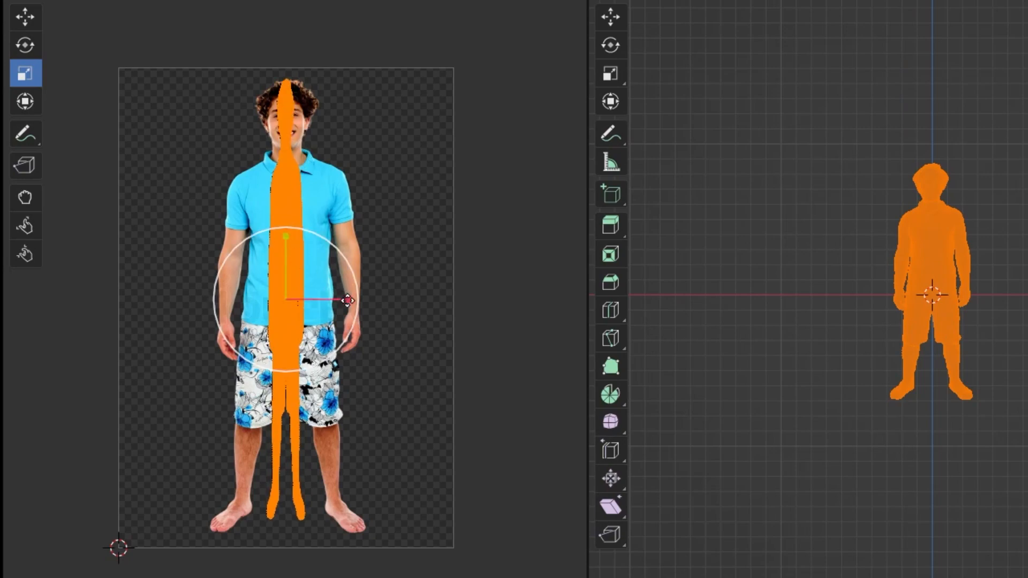
left_click_drag(348, 300, 574, 326)
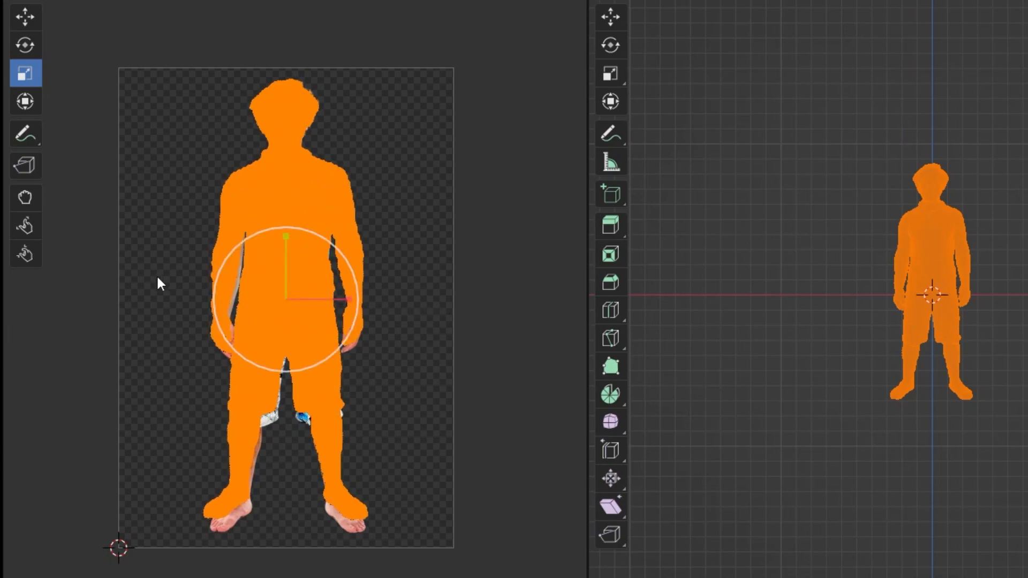
left_click(287, 176)
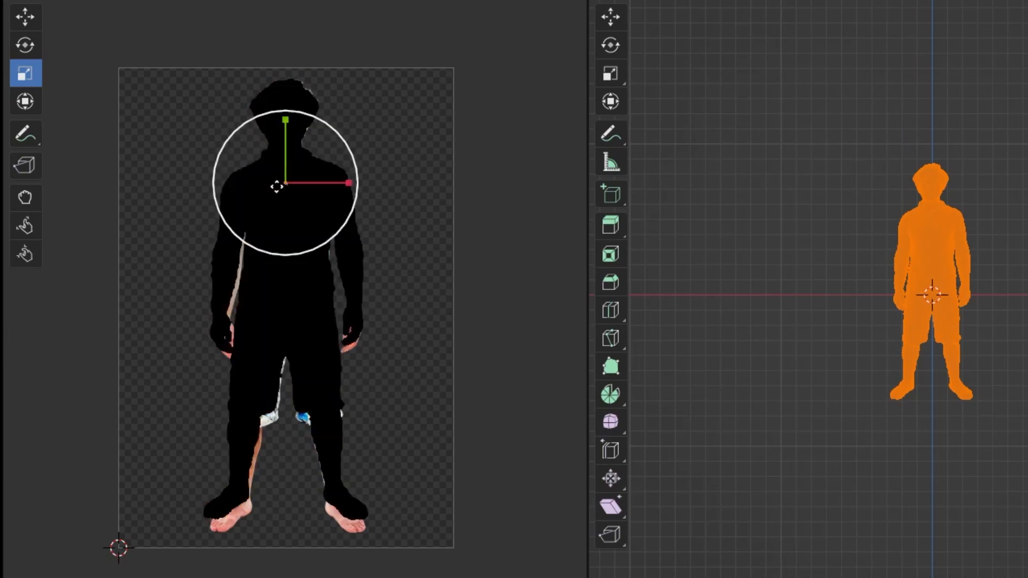
key("a")
left_click_drag(296, 373, 298, 375)
left_click_drag(236, 180, 242, 200)
mouse_move(290, 234)
left_mouse_down()
mouse_move(303, 231)
mouse_move(294, 236)
left_mouse_up()
left_click_drag(349, 298, 332, 344)
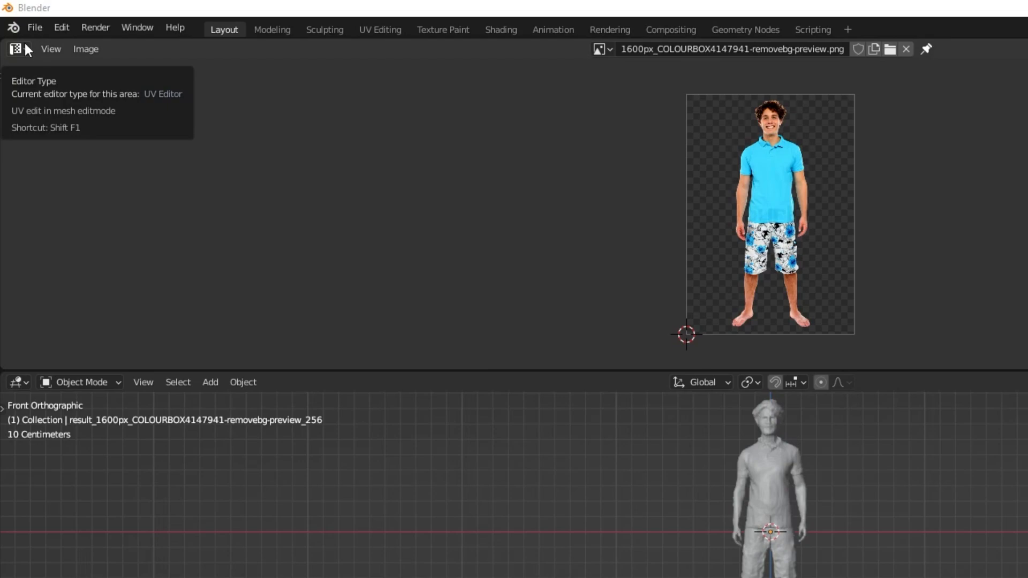
Step: Change the UV editor area to the Shader Editor and add an Image Texture node beside the Principled BSDF node
left_click(17, 49)
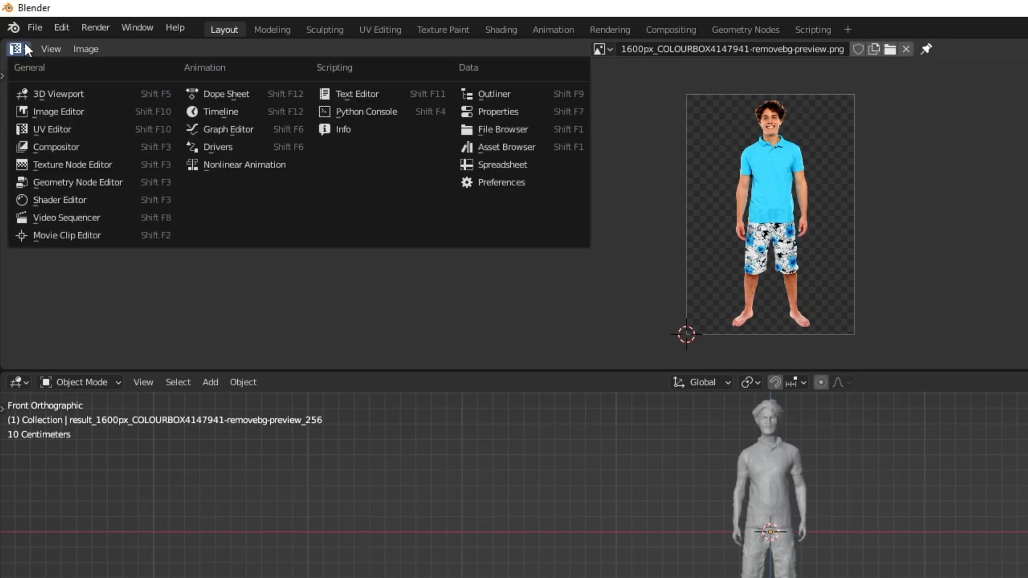
left_click(67, 200)
left_click(194, 49)
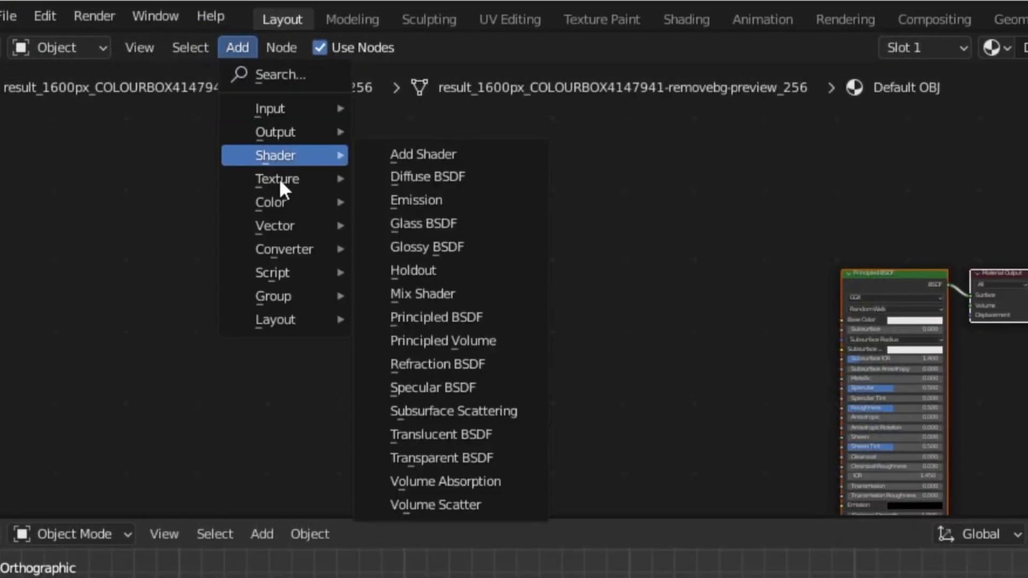
mouse_move(285, 184)
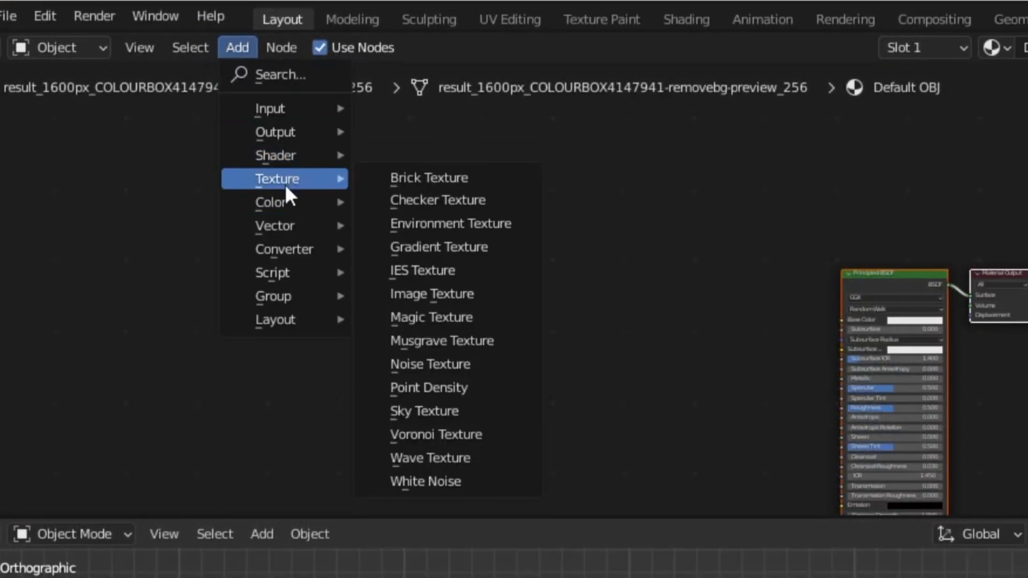
left_click(442, 295)
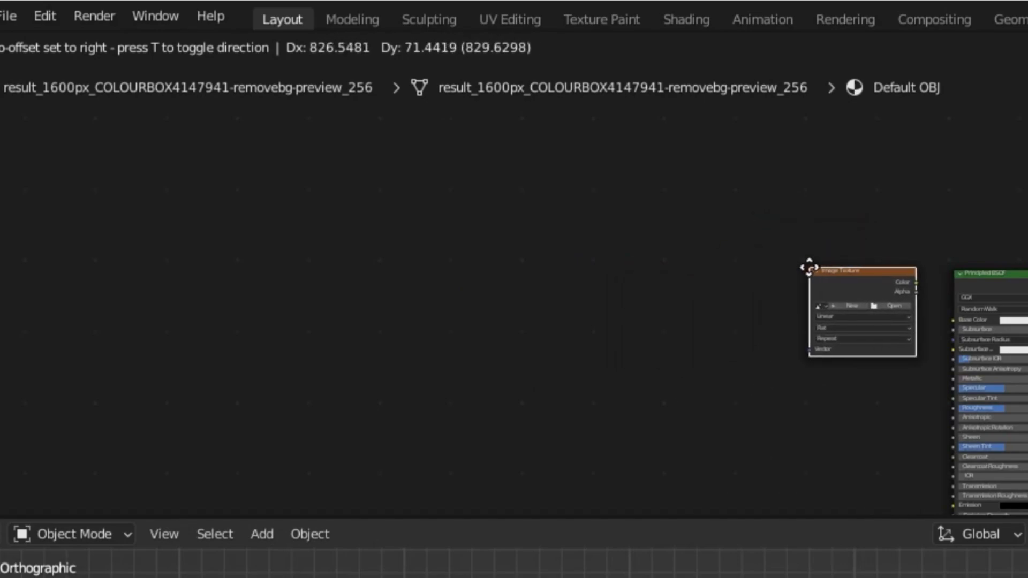
left_click(817, 264)
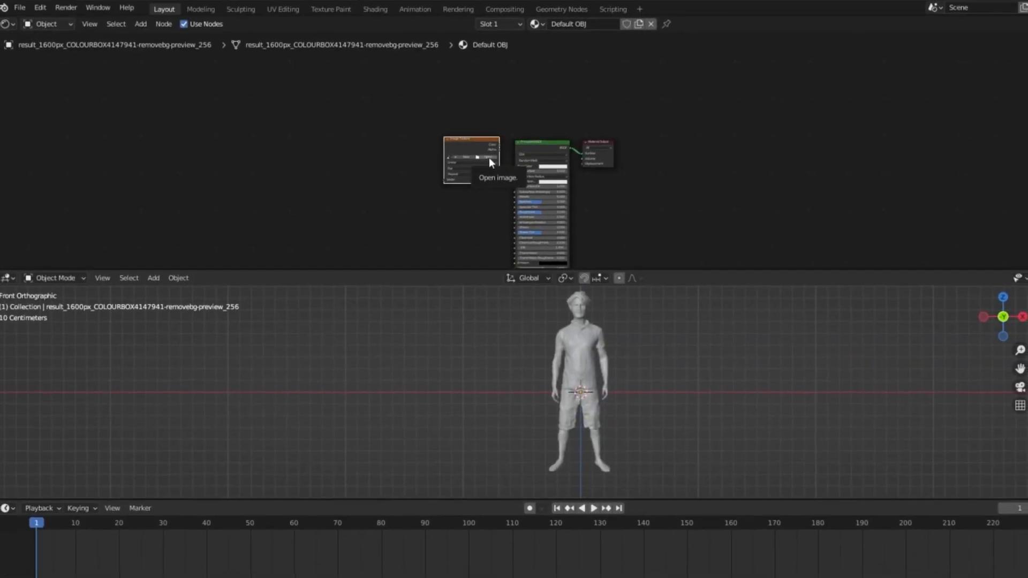
Step: Load 1600px_COLOURBOX4147941-removebg-preview.png into the Image Texture node and connect its Color output to the Principled BSDF's Base Color
left_click(474, 154)
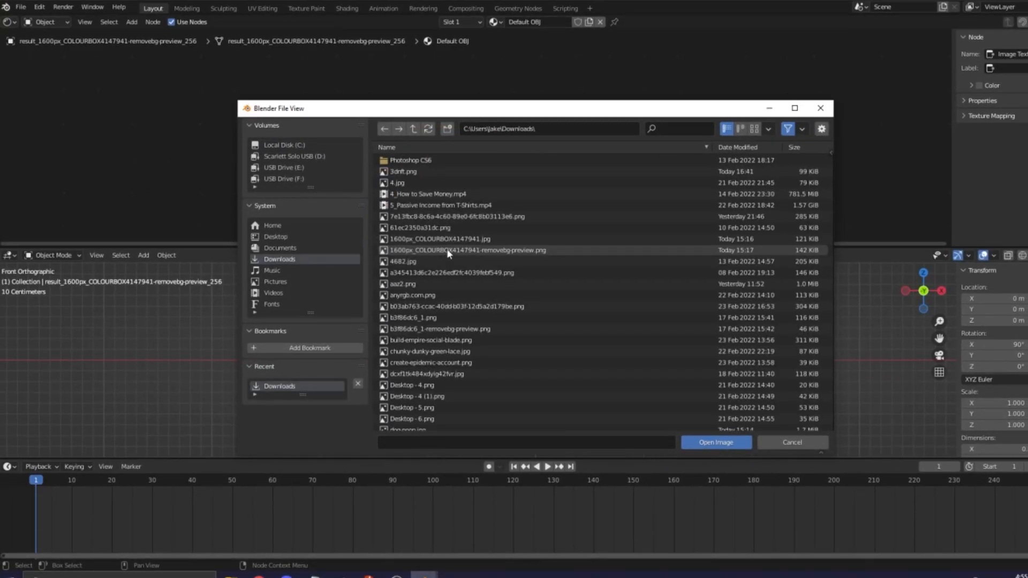
double_click(448, 251)
scroll(452, 111, "up", 4)
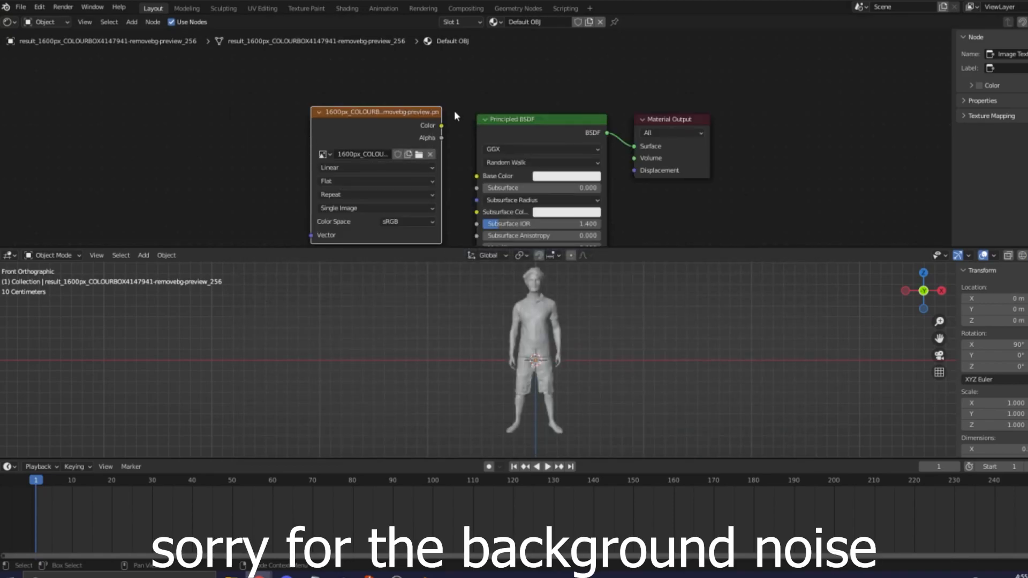
scroll(458, 108, "down", 1)
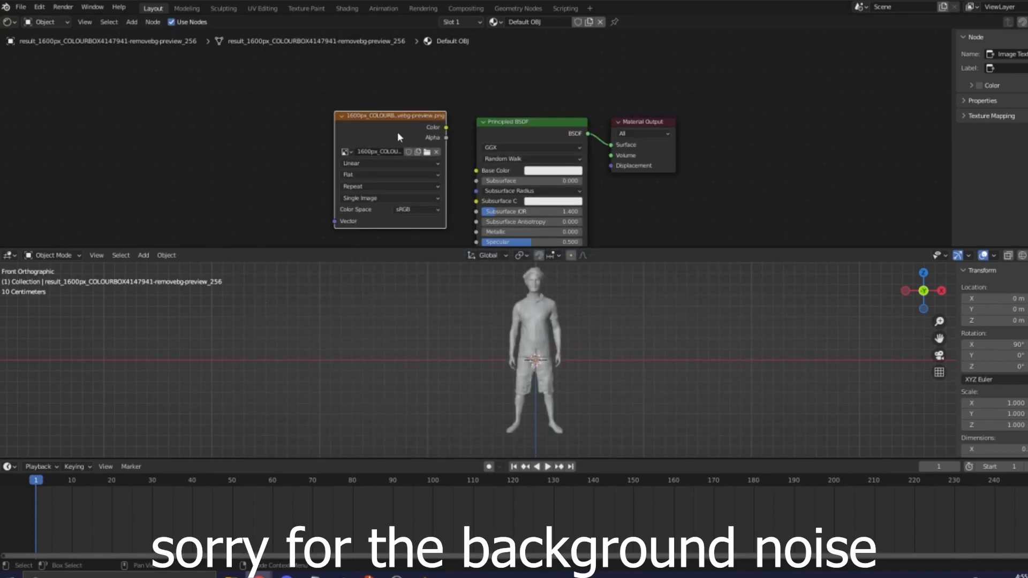
left_click(448, 132)
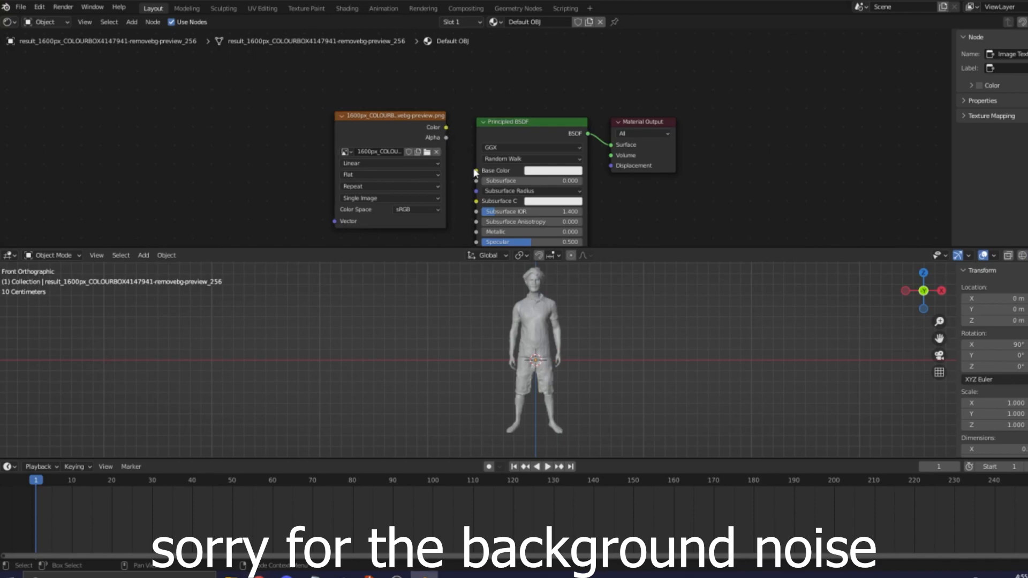
left_click_drag(448, 124, 448, 125)
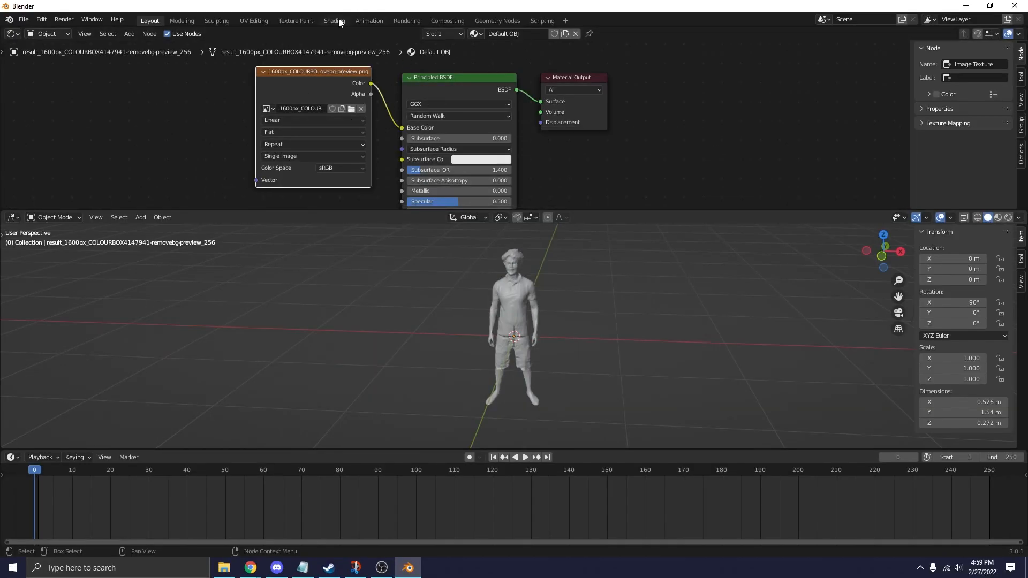
Step: Open the Texture Paint workspace and inspect the textured human model from several angles, including in Material Preview shading
left_click(307, 21)
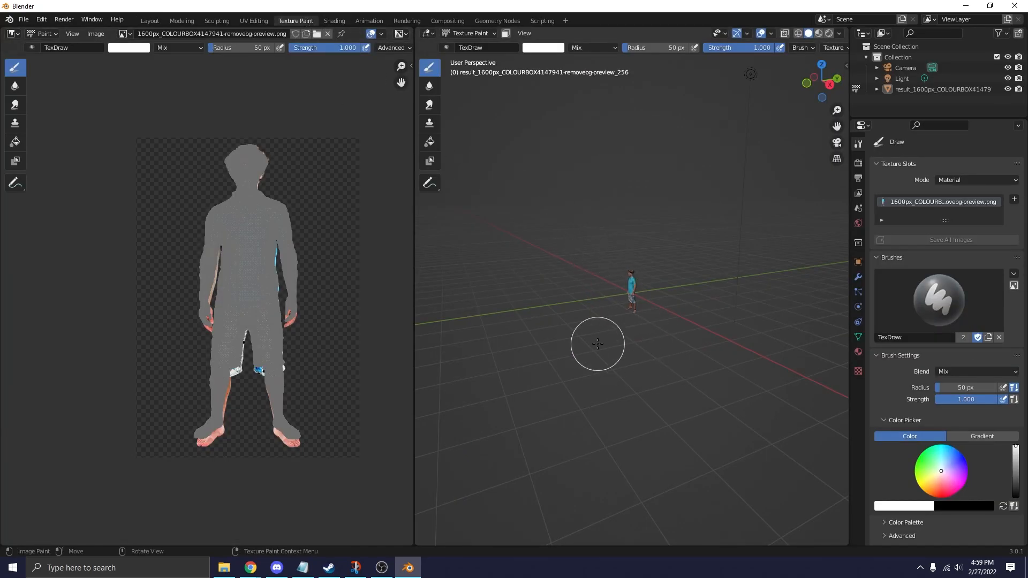
middle_click_drag(610, 319, 650, 314)
scroll(649, 303, "up", 10)
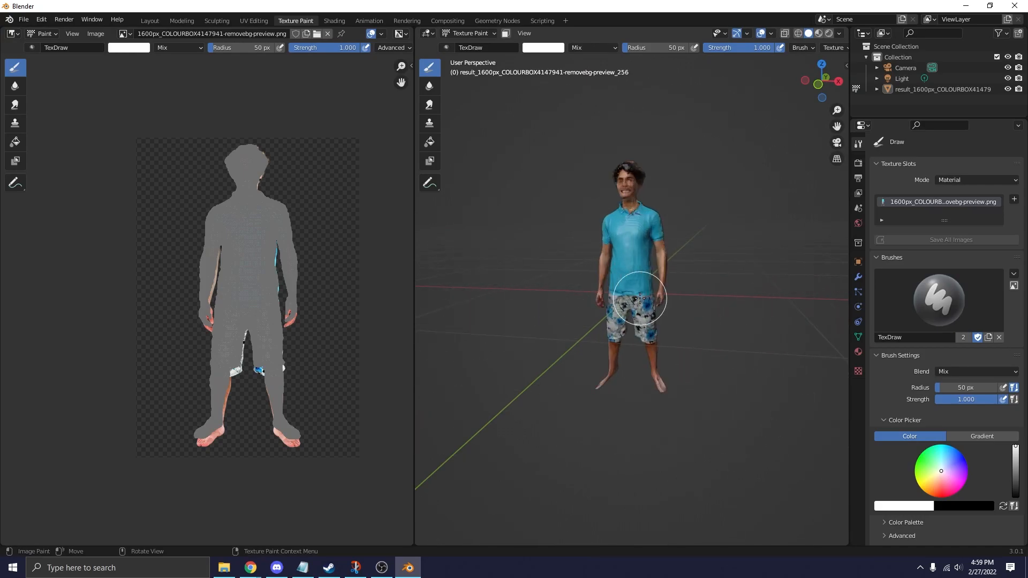
middle_click_drag(649, 259, 467, 242)
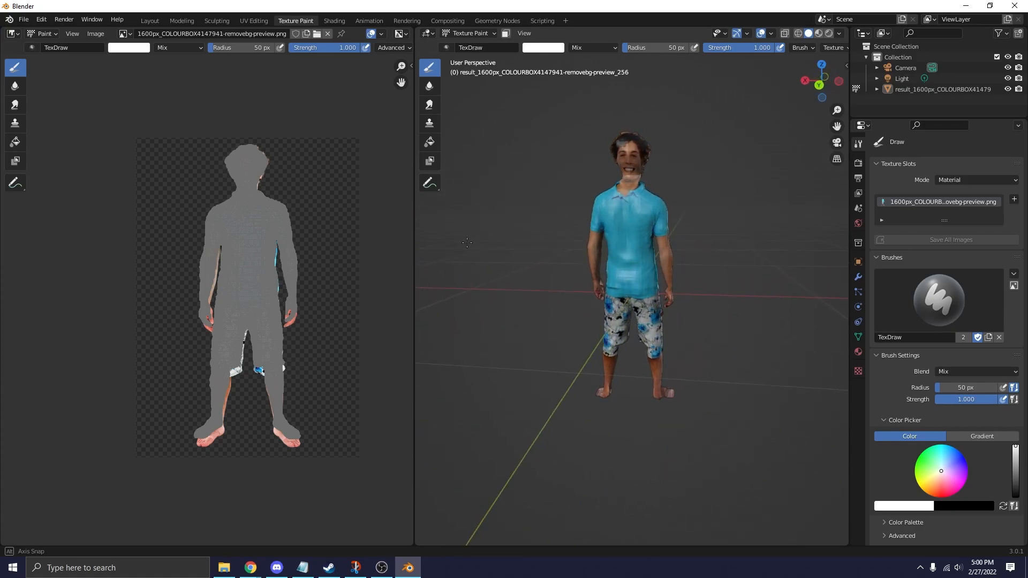
middle_click_drag(556, 247, 784, 234)
middle_click_drag(730, 260, 709, 253)
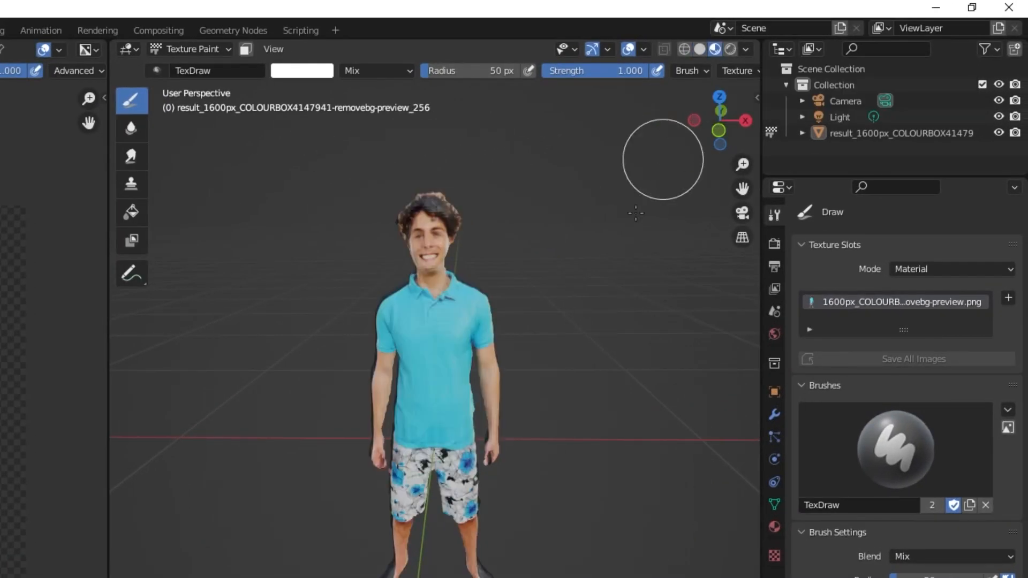
mouse_move(572, 286)
middle_mouse_down()
mouse_move(392, 255)
mouse_move(428, 268)
mouse_move(564, 262)
mouse_move(575, 281)
mouse_move(497, 293)
mouse_move(576, 288)
middle_mouse_up()
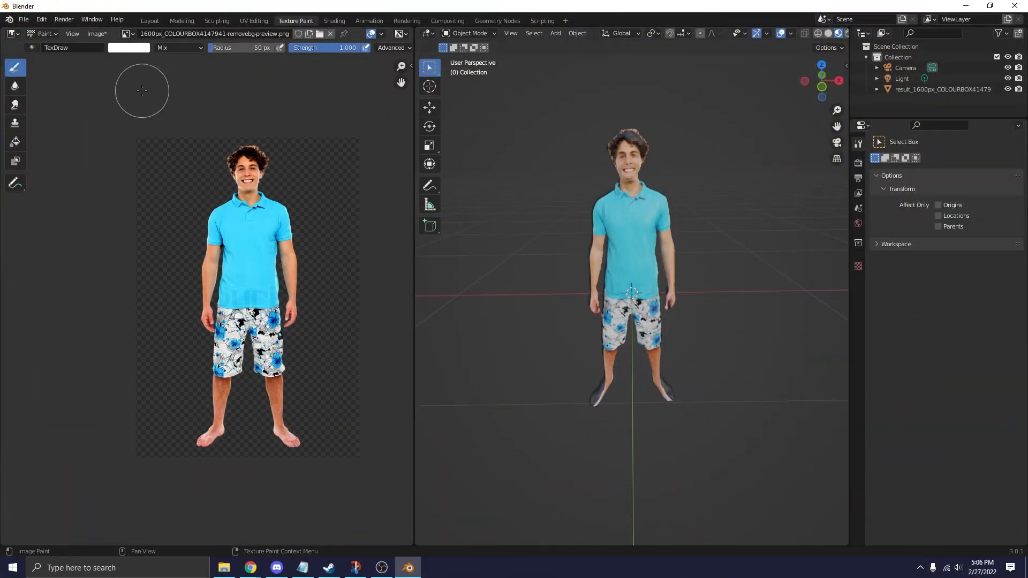
Step: Render the scene as a still image and open the save dialog for the render
left_click(64, 19)
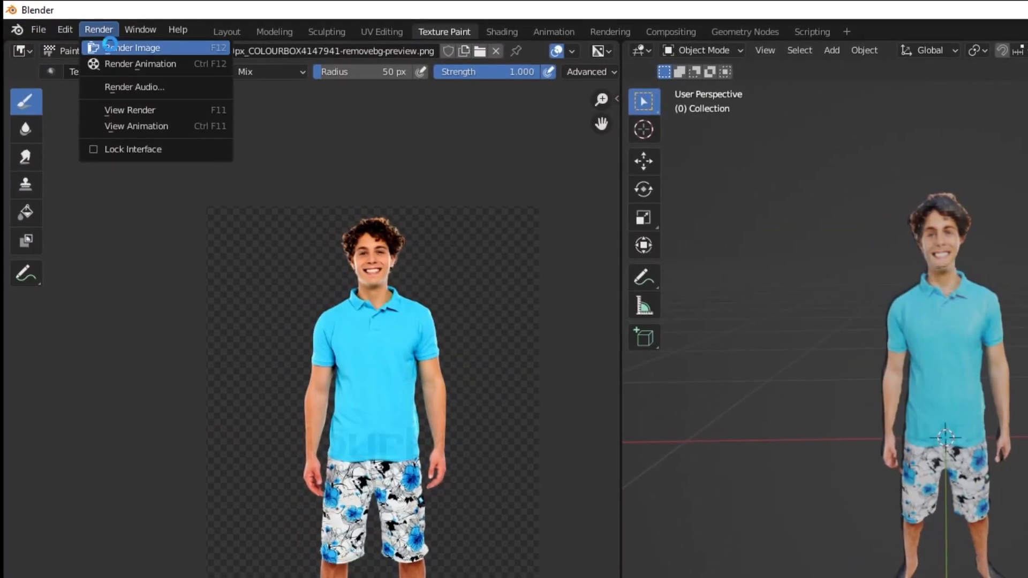
left_click(110, 47)
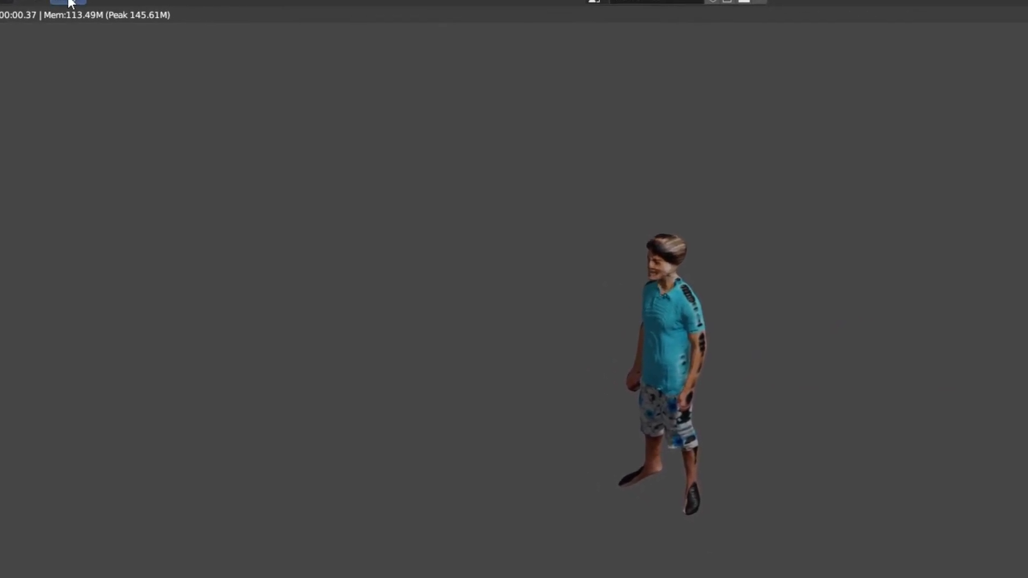
left_click(35, 1)
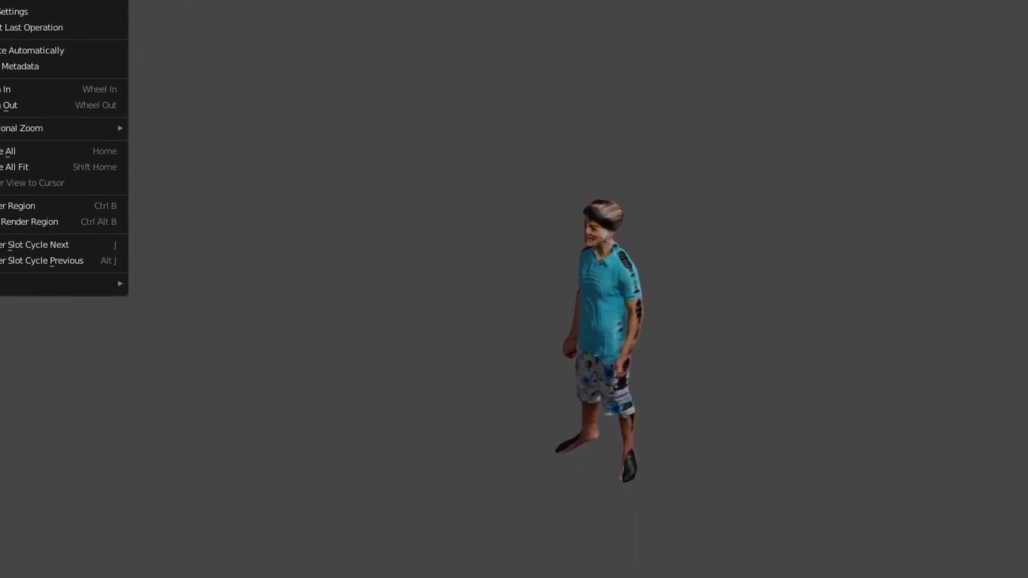
mouse_move(8, 0)
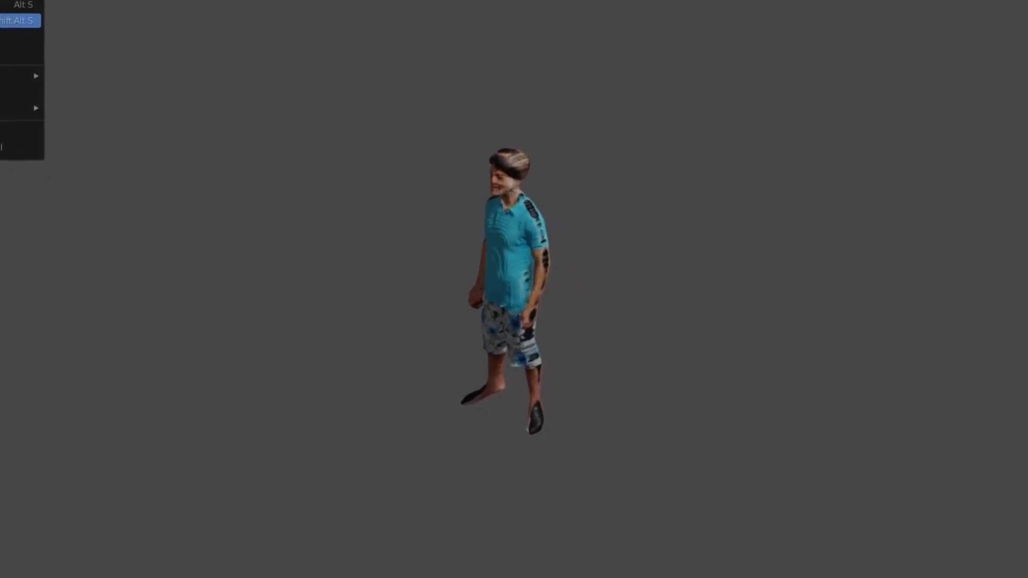
left_click(11, 21)
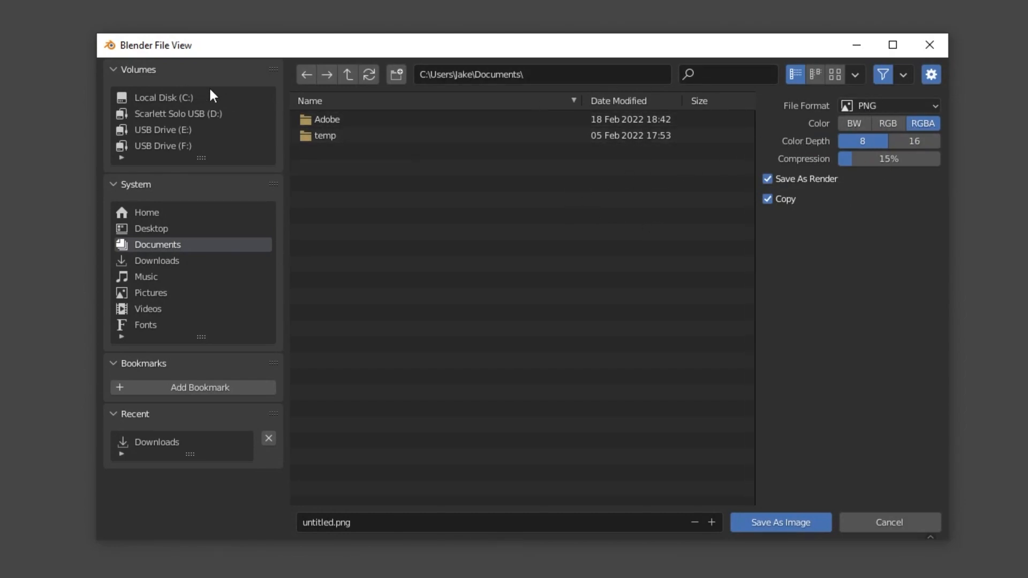
Step: Save the rendered image to the Desktop as practice-guy.png
left_click(155, 222)
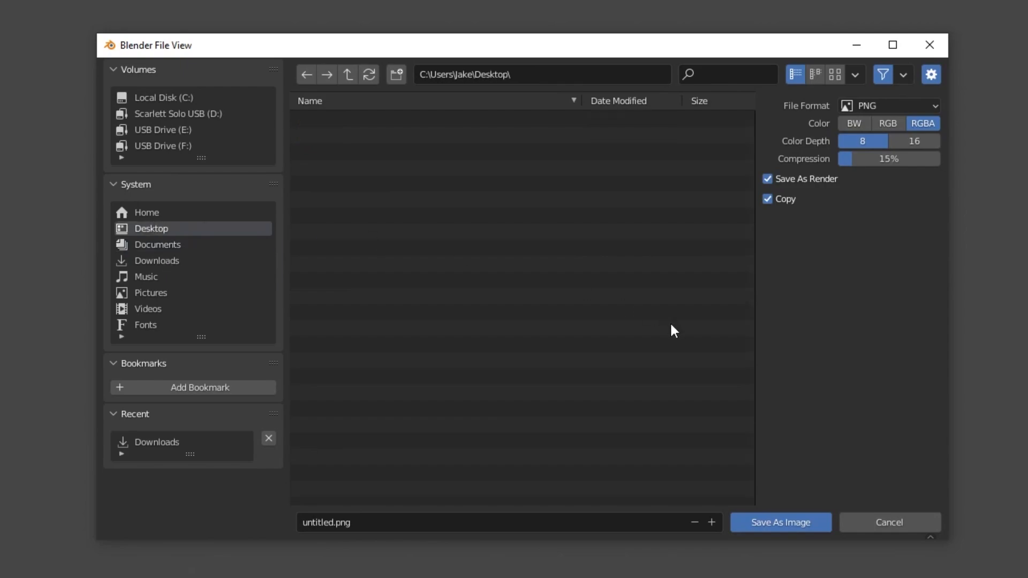
left_click(338, 522)
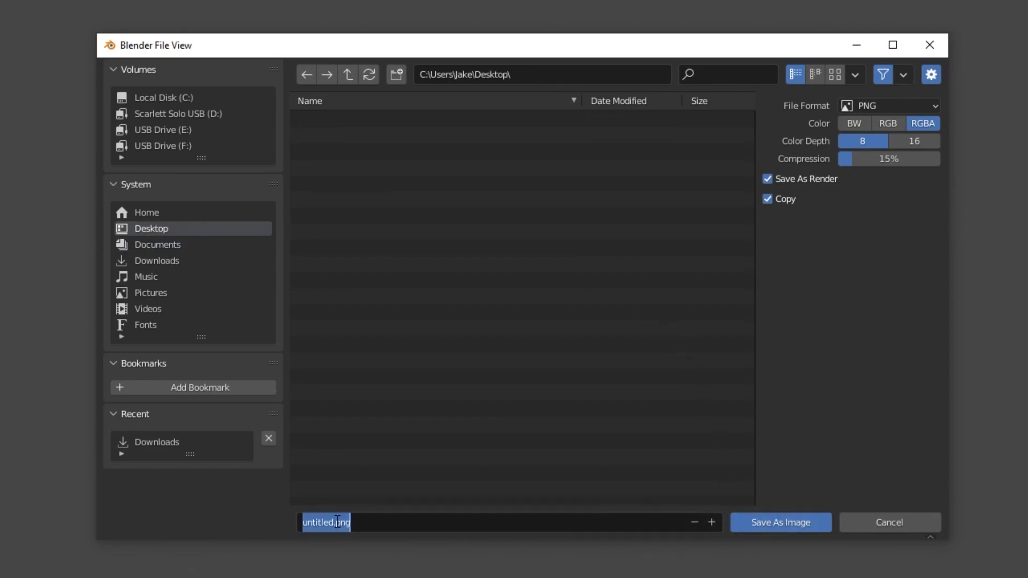
left_click(329, 522)
double_click(328, 522)
type("practice-guy")
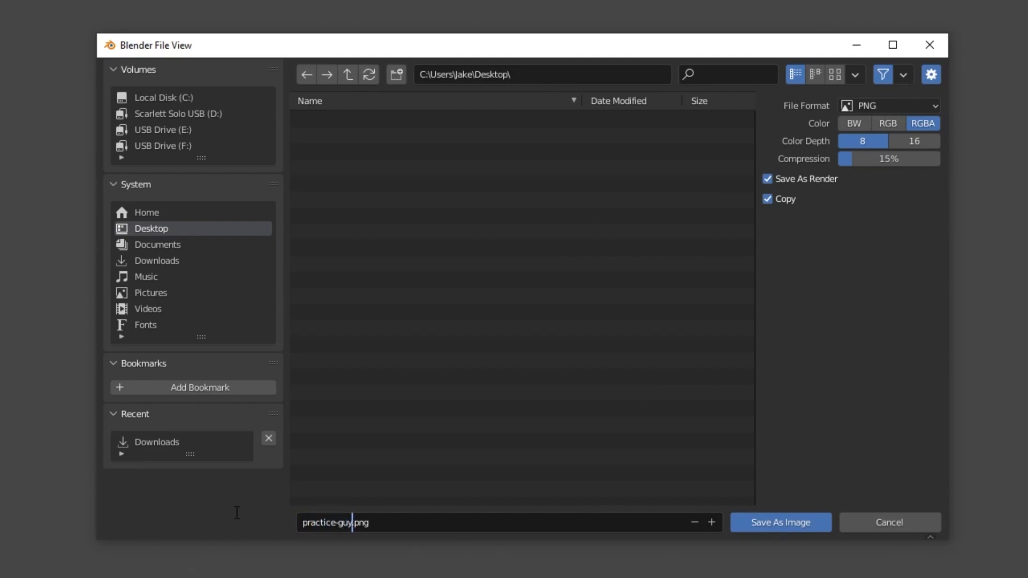
left_click(800, 527)
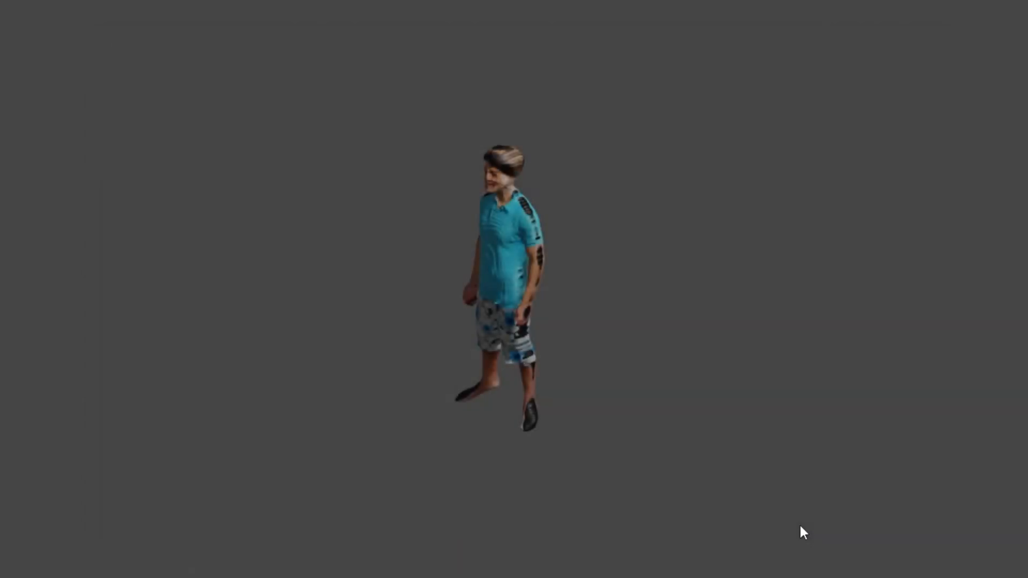
Step: View the textured model from the front and quit Blender without saving the project changes
middle_click_drag(522, 354, 579, 358)
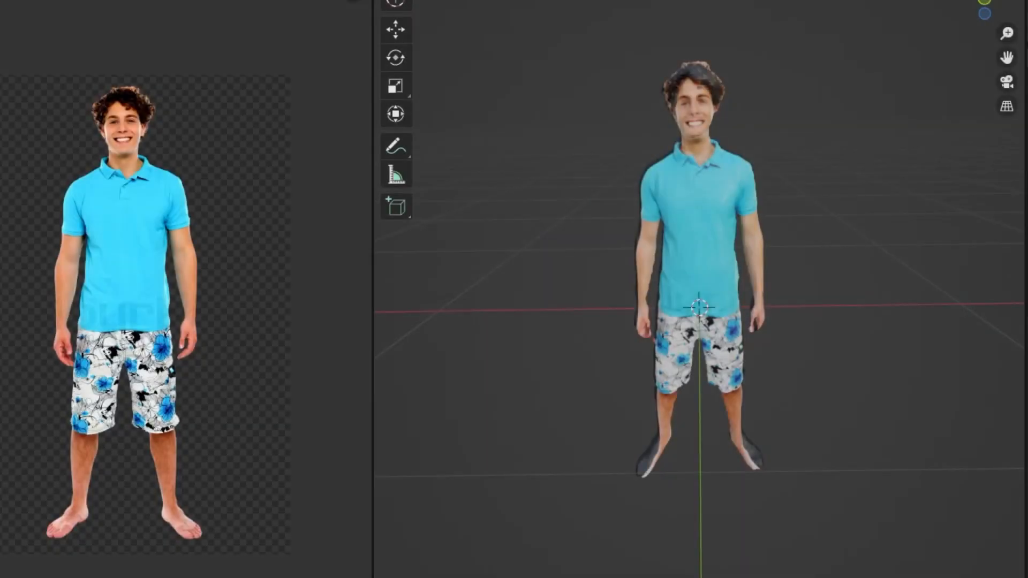
key("ctrl+q")
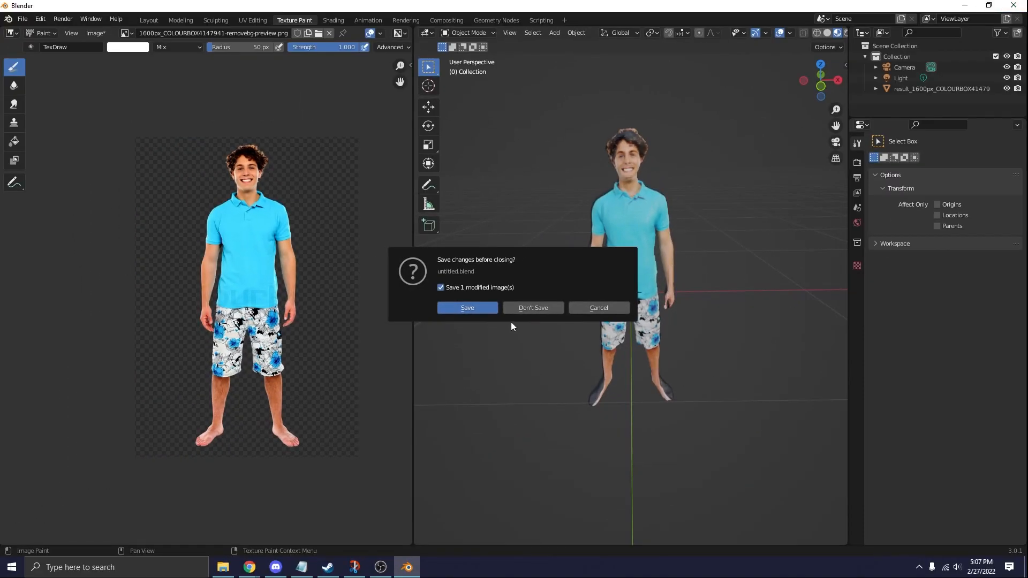
left_click(538, 307)
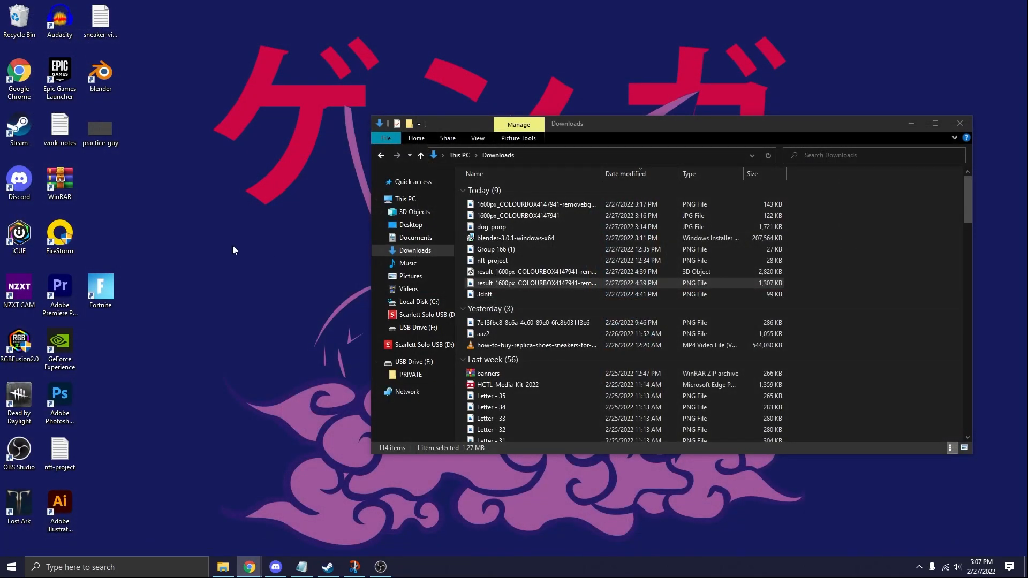
Step: Launch Adobe Photoshop 2021, minimise the Downloads window, and open practice-guy.png from the Desktop
double_click(59, 399)
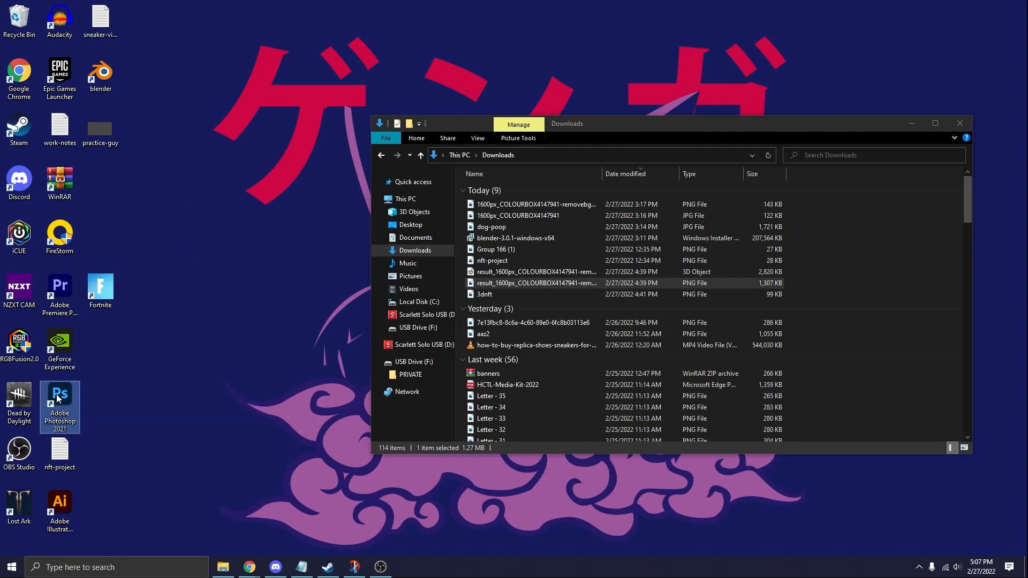
left_click(917, 123)
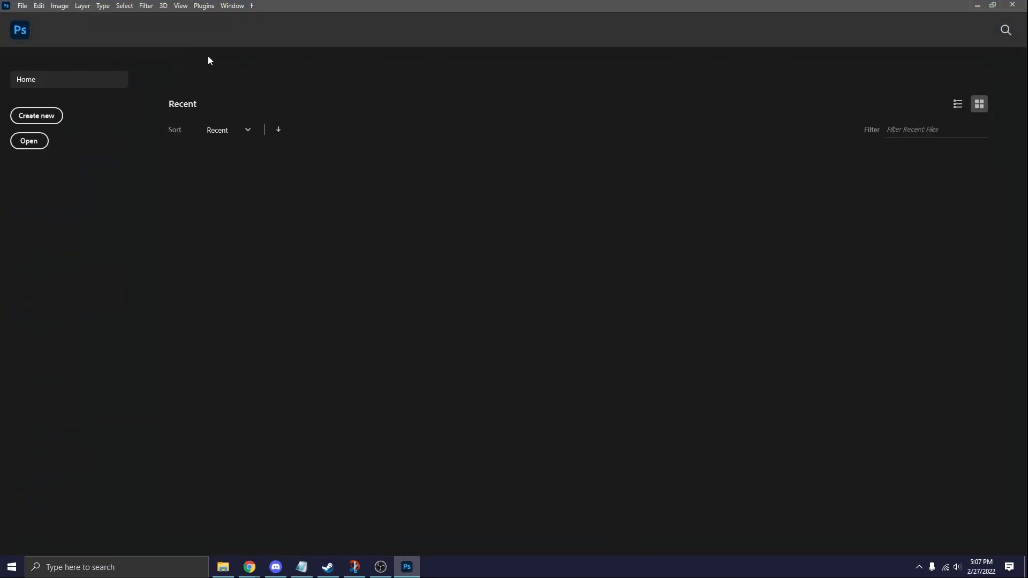
left_click(29, 142)
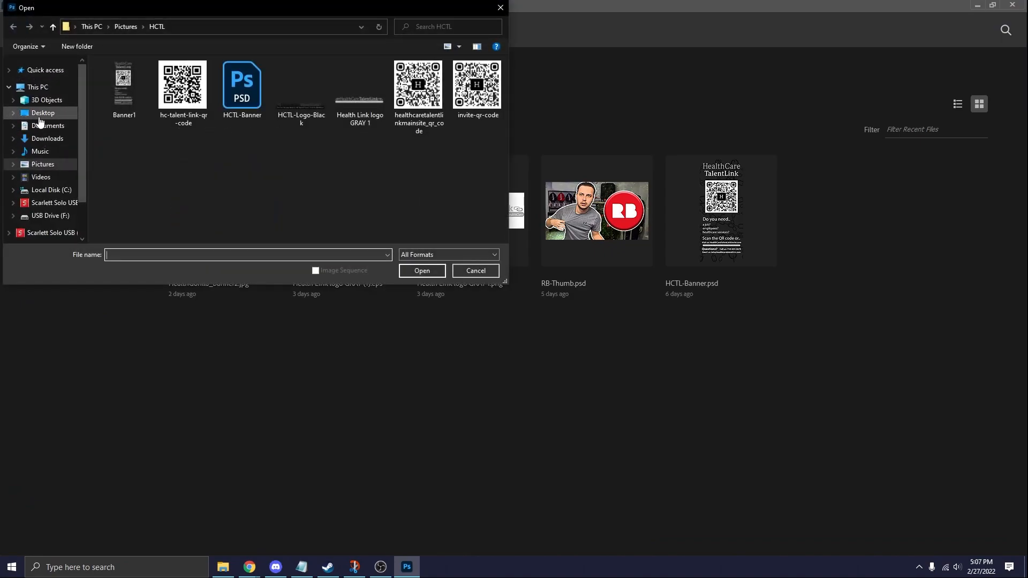
left_click(42, 113)
left_click(136, 192)
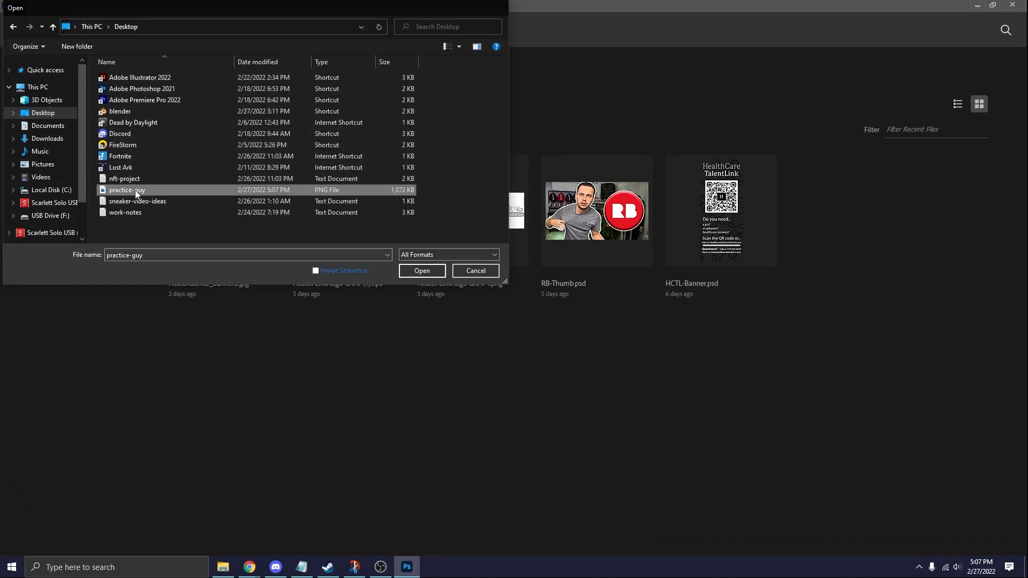
double_click(136, 193)
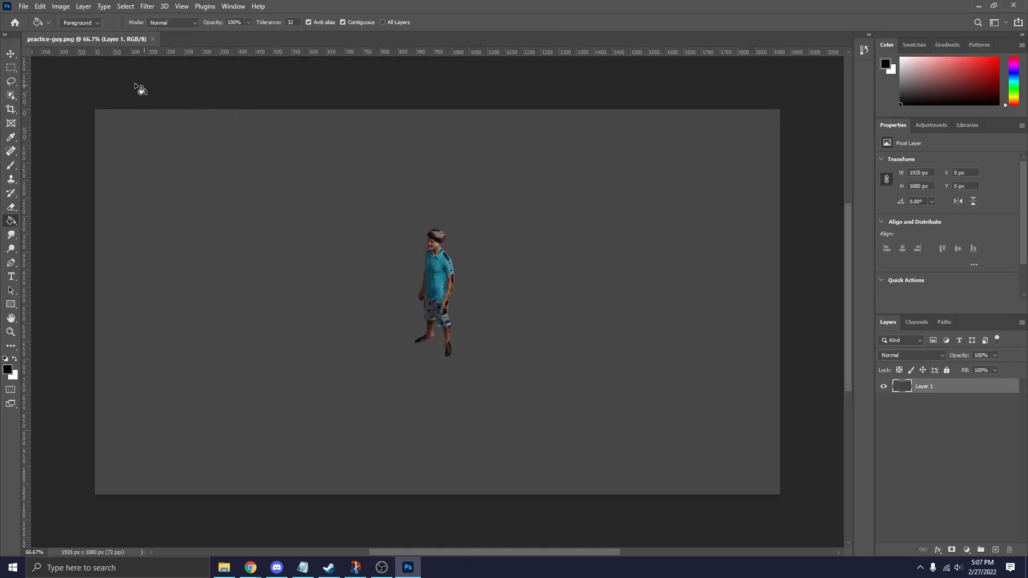
Step: Set the foreground color to bright cyan 00d8ff and fill the grey background around the man with the Paint Bucket
left_click(8, 369)
left_click(518, 193)
left_click_drag(503, 134, 602, 53)
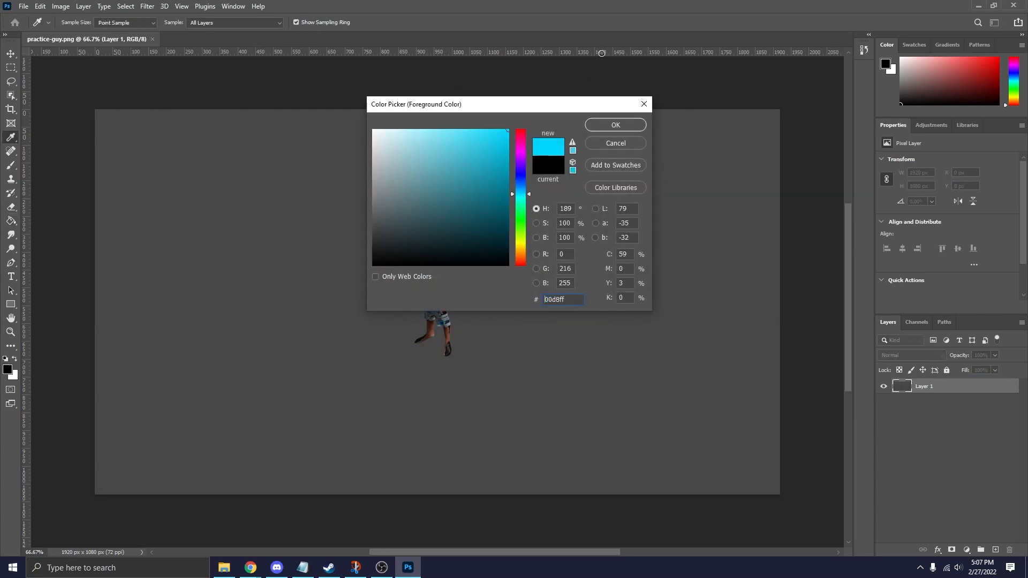
left_click(615, 125)
key("g")
left_click(339, 224)
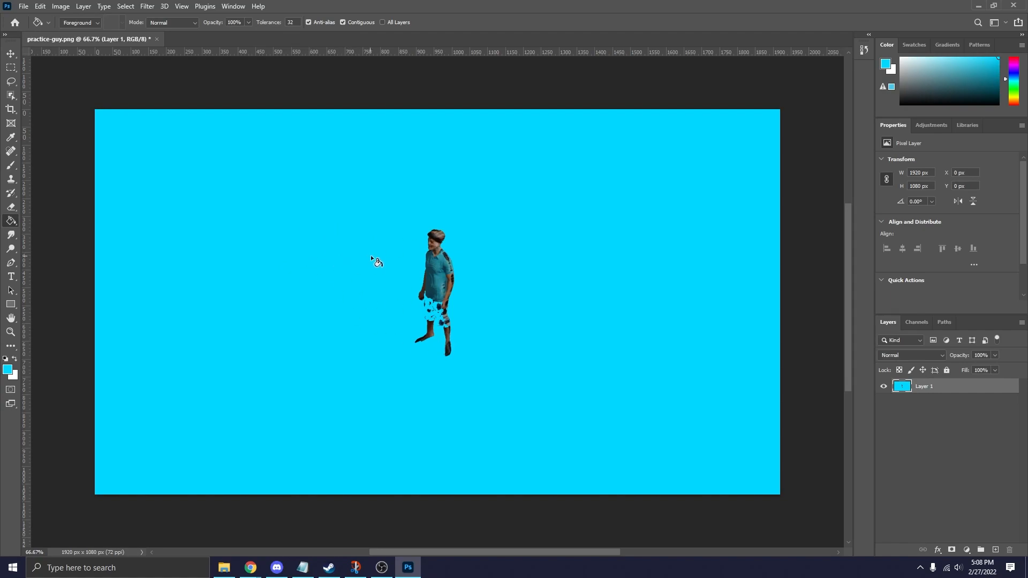
Step: Examine the man's figure up close against the cyan background, checking its edges and shorts
scroll(385, 286, "up", 1)
scroll(401, 294, "down", 1)
scroll(413, 270, "up", 5, "alt")
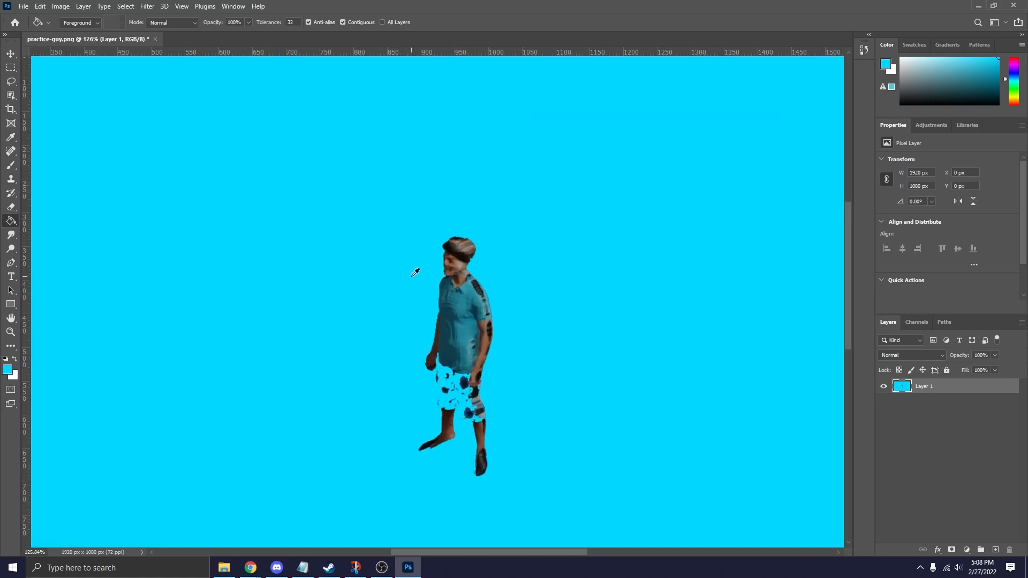
scroll(416, 273, "down", 2, "alt")
scroll(412, 279, "down", 2, "alt")
scroll(411, 287, "up", 2, "alt")
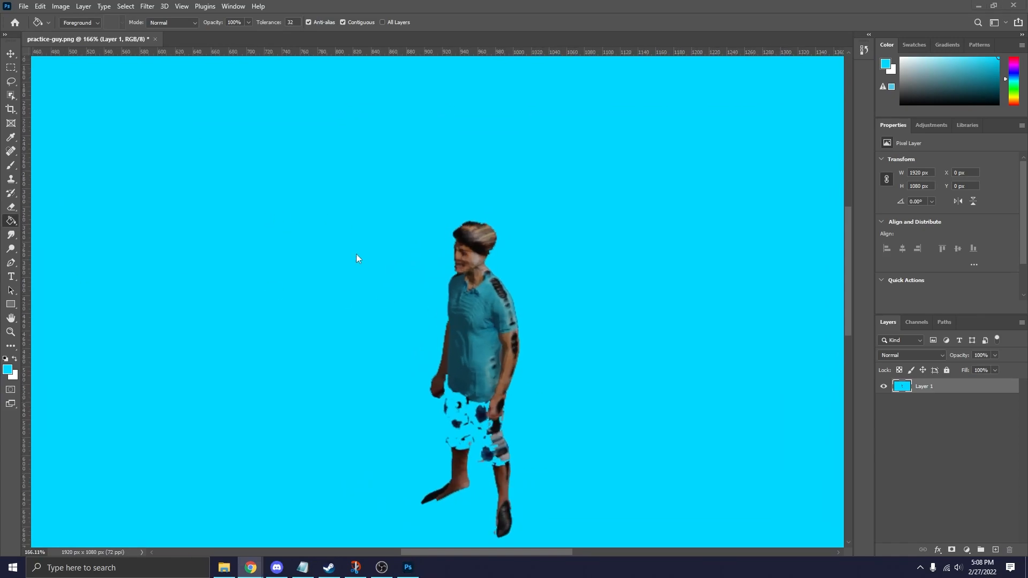
scroll(361, 264, "down", 2)
Step: Quick-export the recolored image to the Desktop as a PNG
left_click(22, 6)
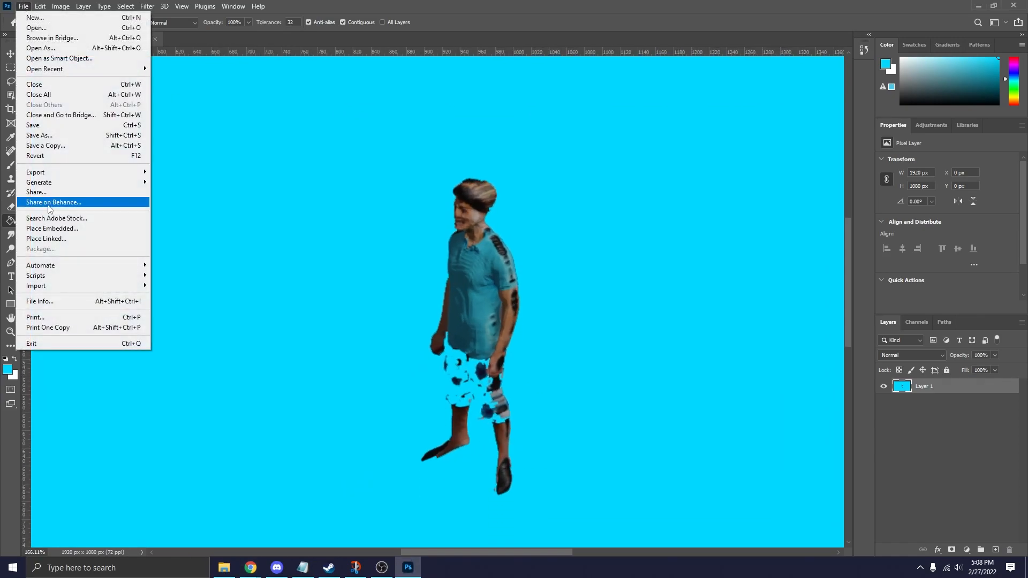
mouse_move(124, 174)
left_click(160, 172)
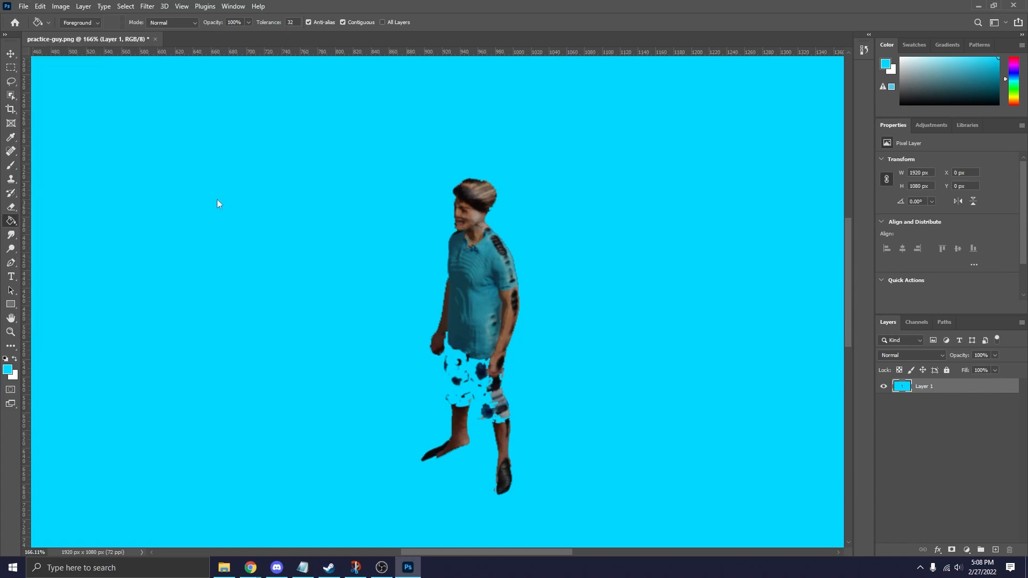
left_click(110, 234)
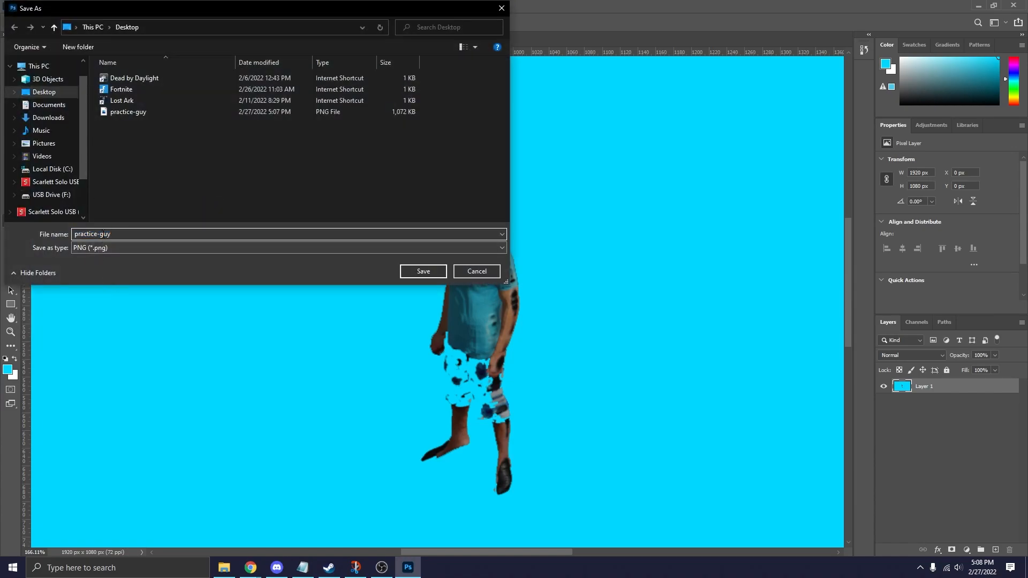
key("Return")
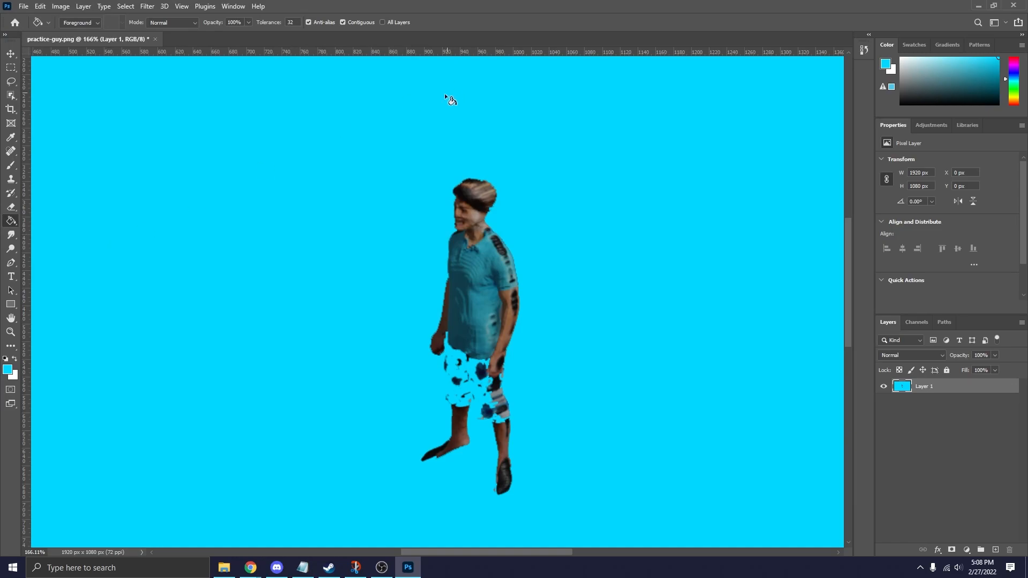
Step: Switch to Chrome and open opensea.io in a new tab
left_click(245, 566)
right_click(245, 565)
left_click(250, 566)
left_click(219, 549)
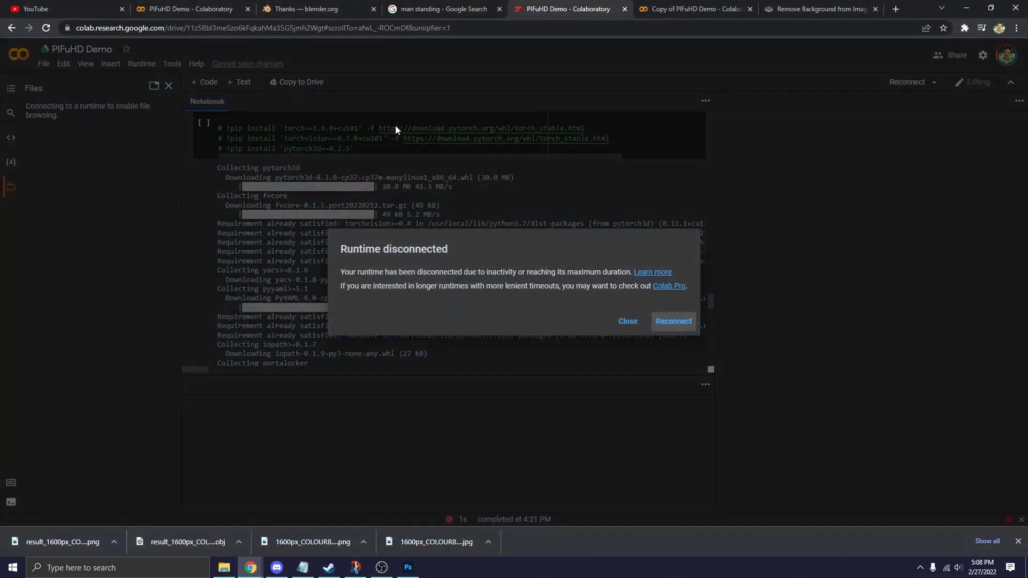
left_click(895, 9)
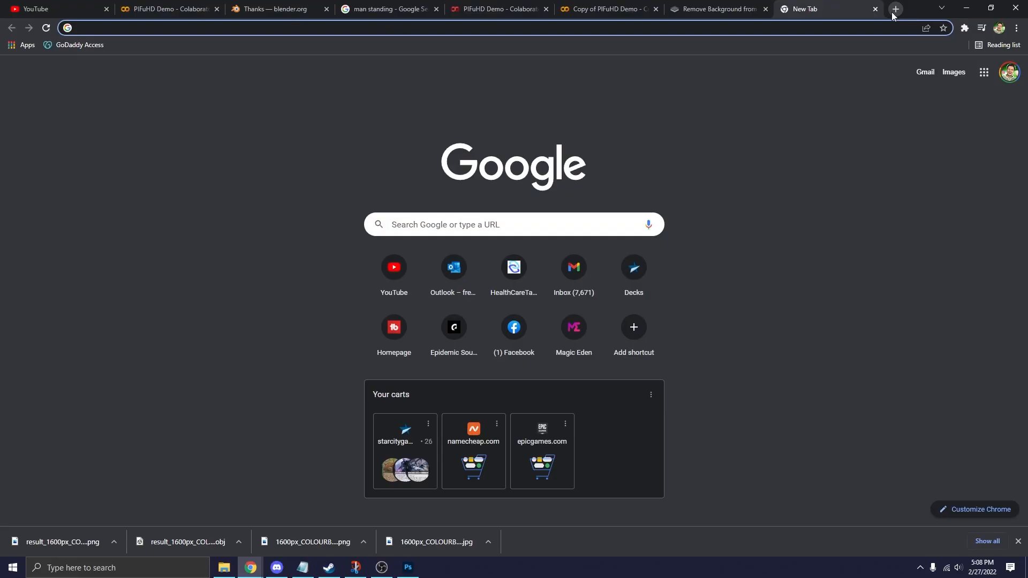
type("opensea.i")
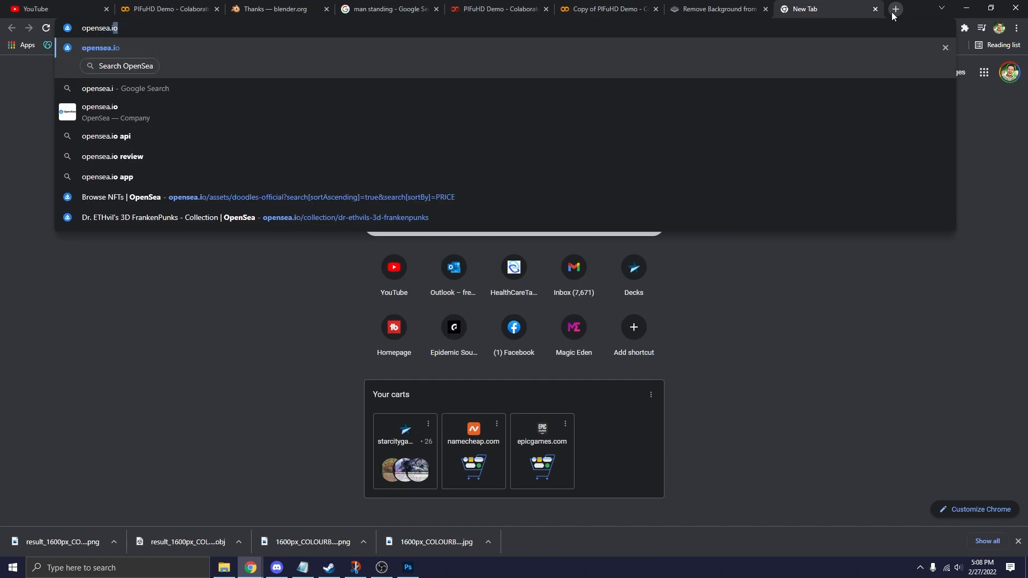
key("Return")
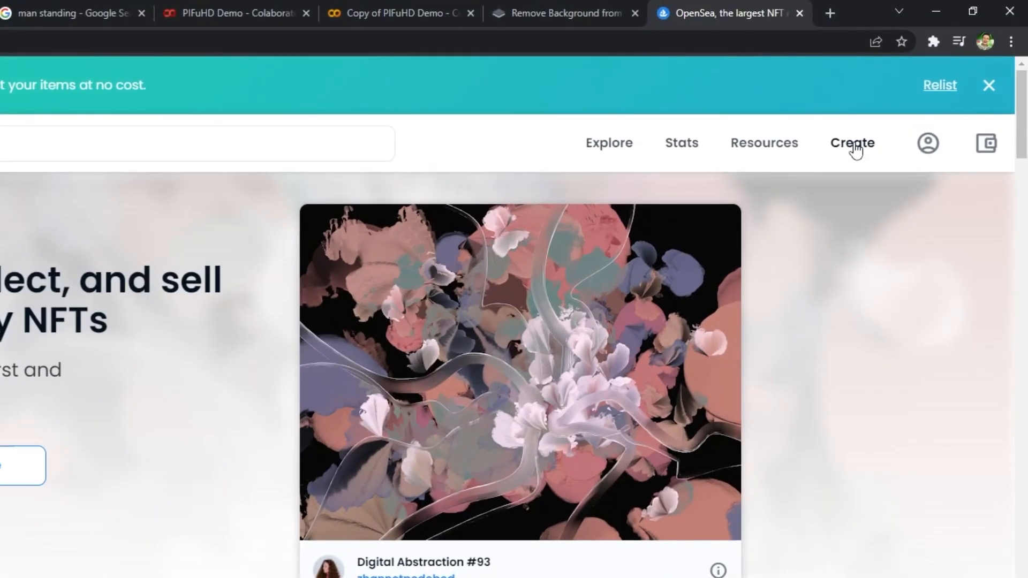
Step: Go to OpenSea's item creation, choose the MetaMask wallet, and install the MetaMask Chrome extension and start its setup
left_click(920, 94)
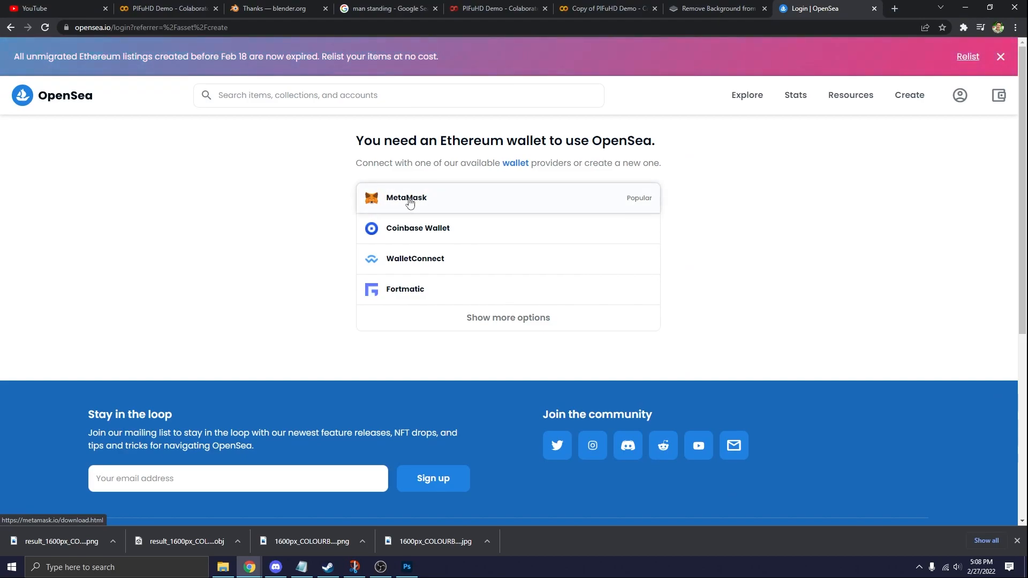
left_click(456, 203)
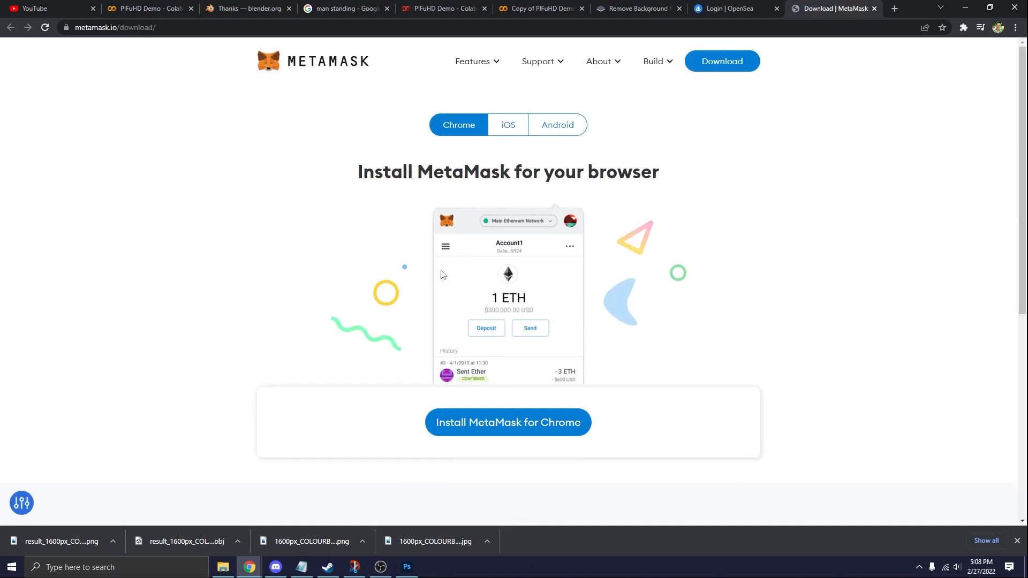
left_click(485, 422)
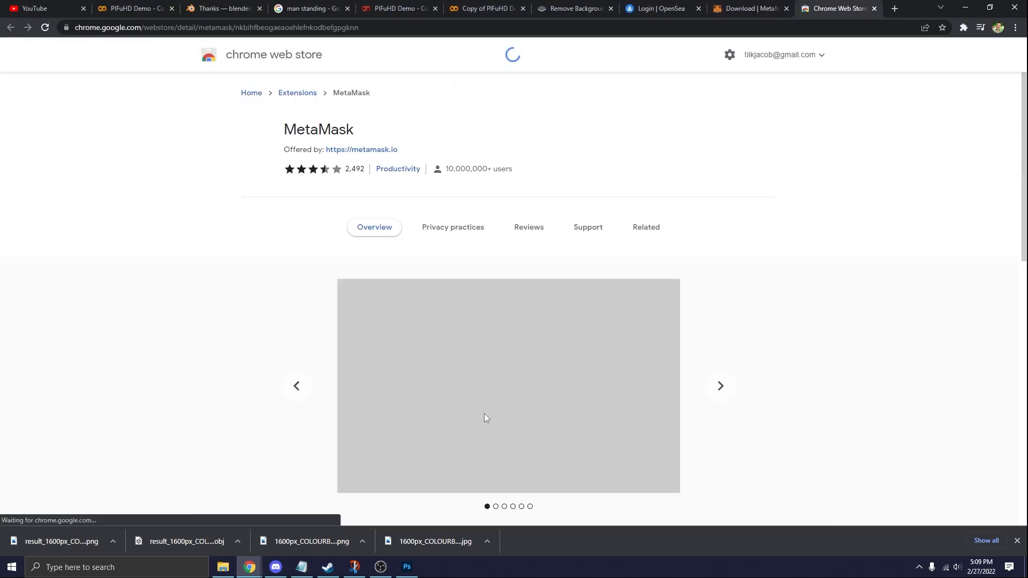
left_click(714, 134)
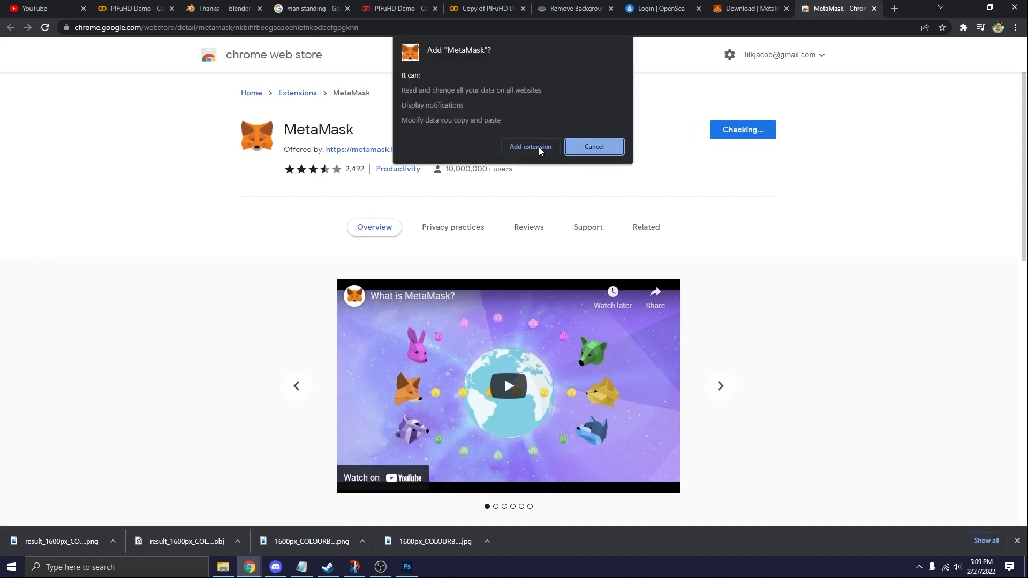
left_click(539, 147)
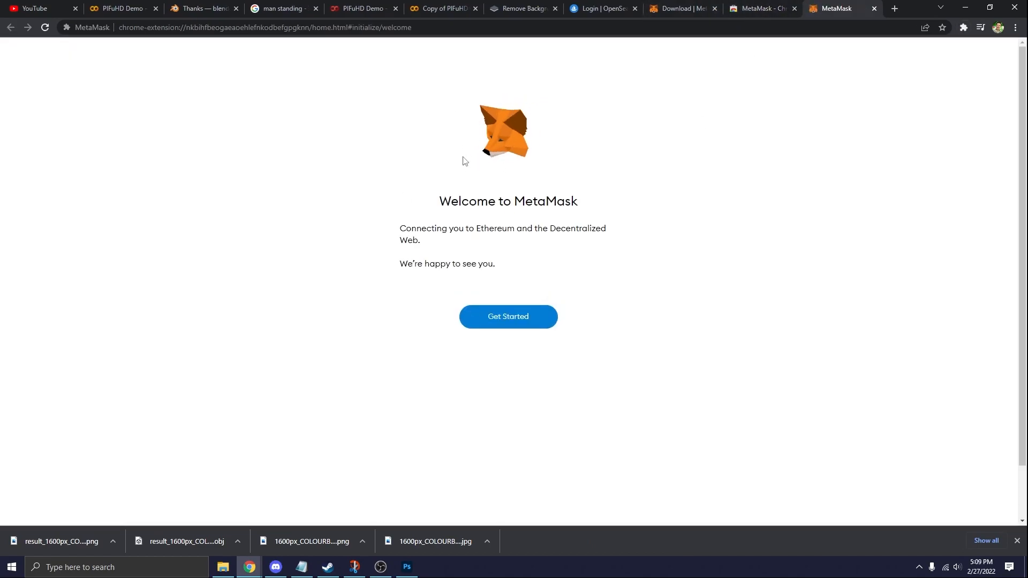
left_click(507, 322)
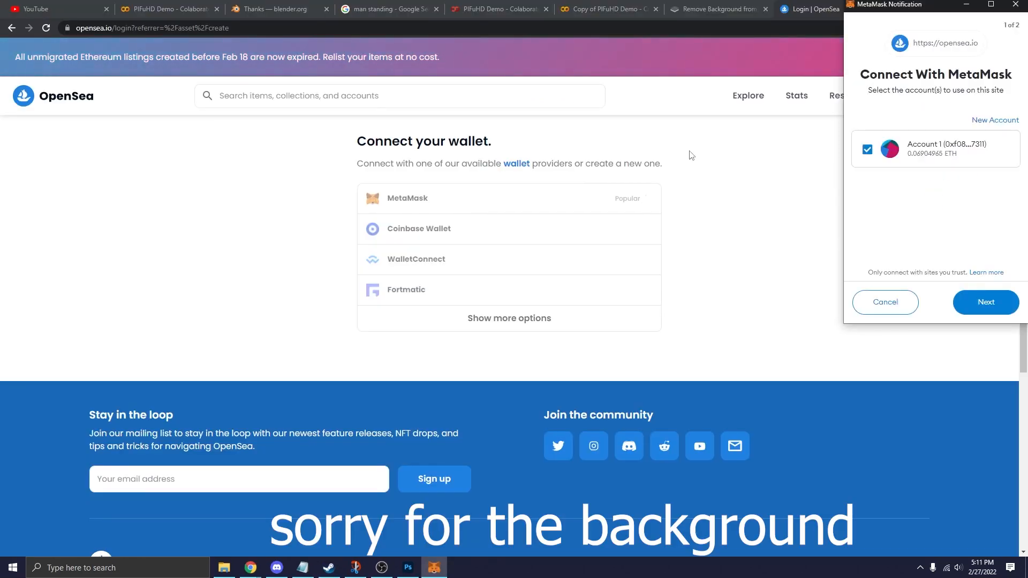
Step: Connect the MetaMask wallet's Account 1 to OpenSea and sign the sign-in request
left_click(983, 301)
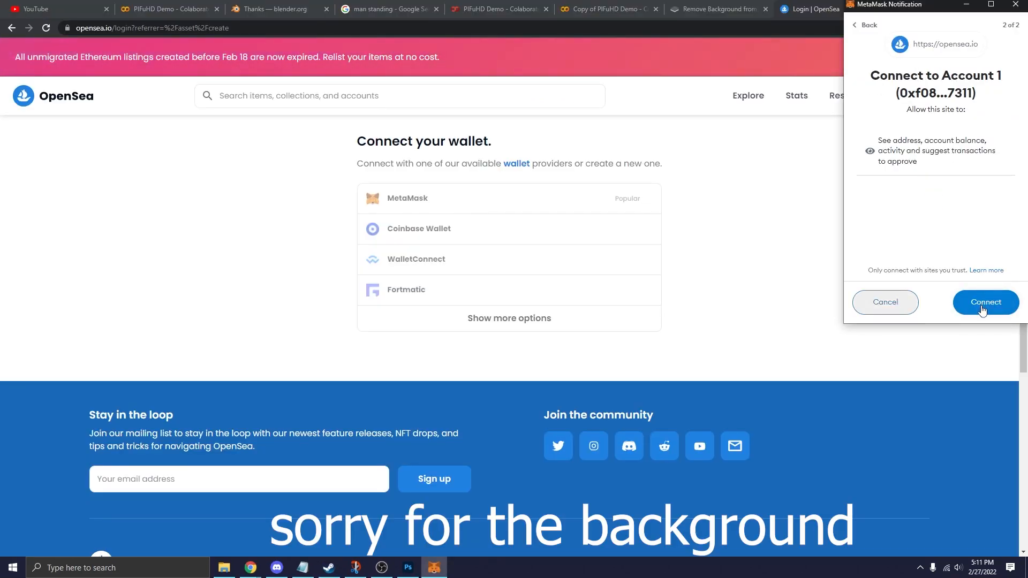
left_click(982, 306)
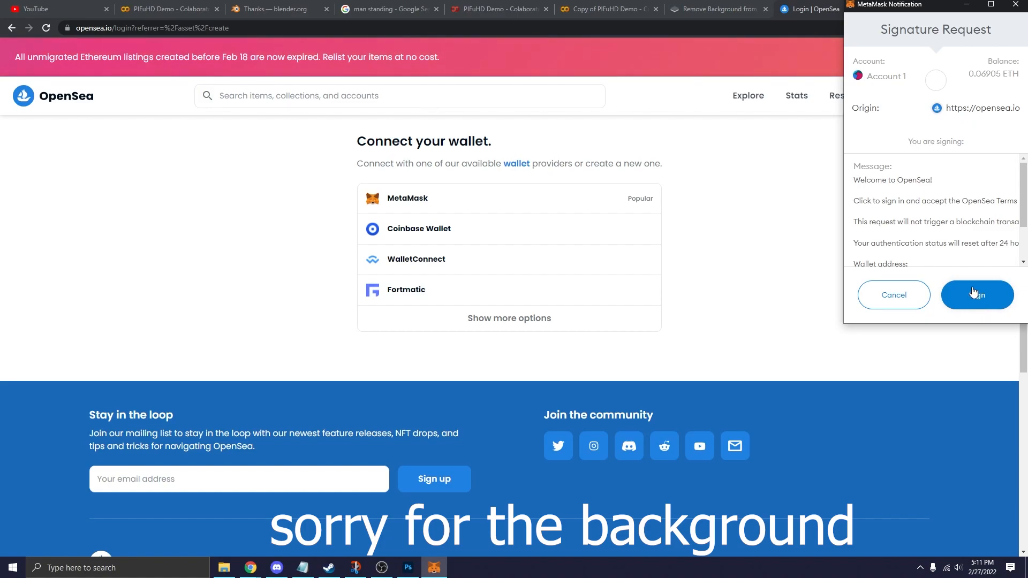
left_click(974, 292)
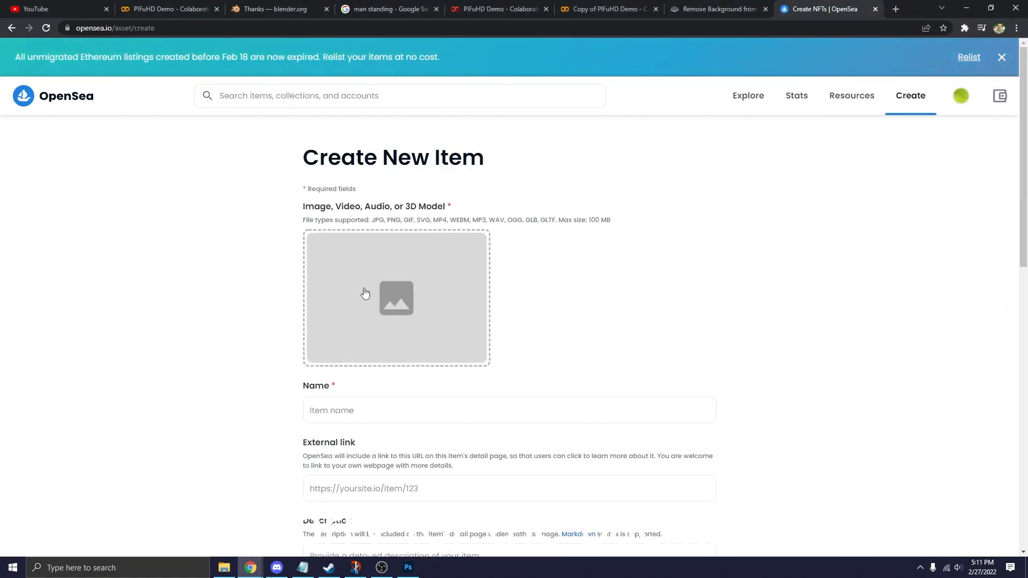
Step: Upload the exported cyan-background image of the man from the Desktop as the new item's media
left_click(365, 293)
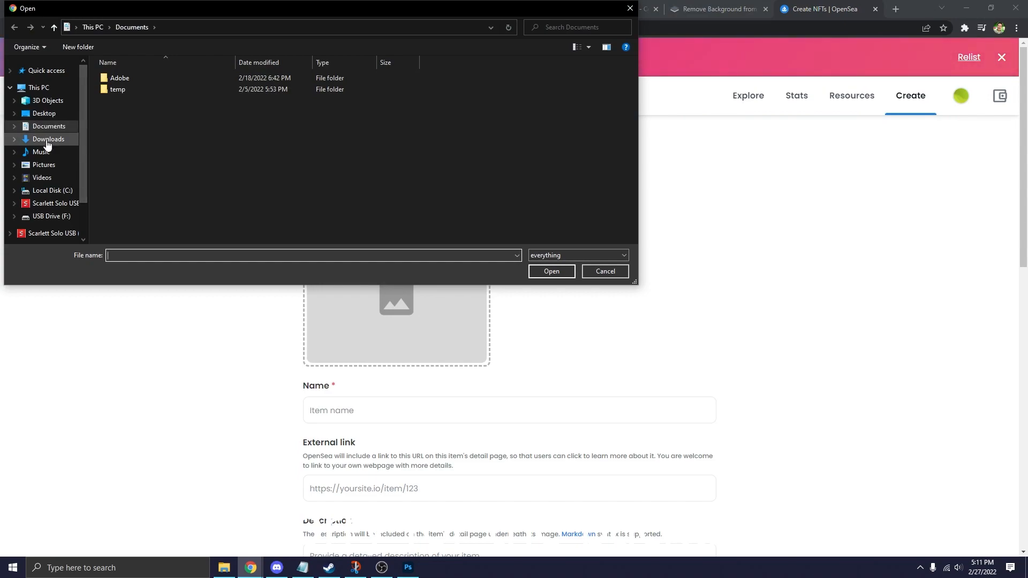
left_click(47, 140)
left_click(44, 114)
double_click(122, 123)
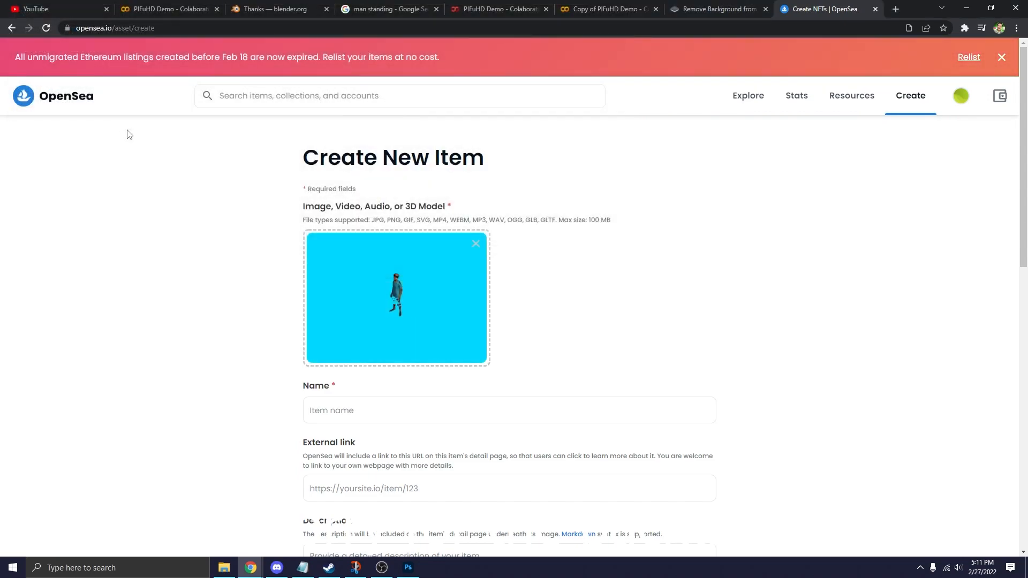
Step: Name the new item "YouTube 3D NFT Practice Guy"
scroll(225, 293, "down", 2)
left_click(335, 305)
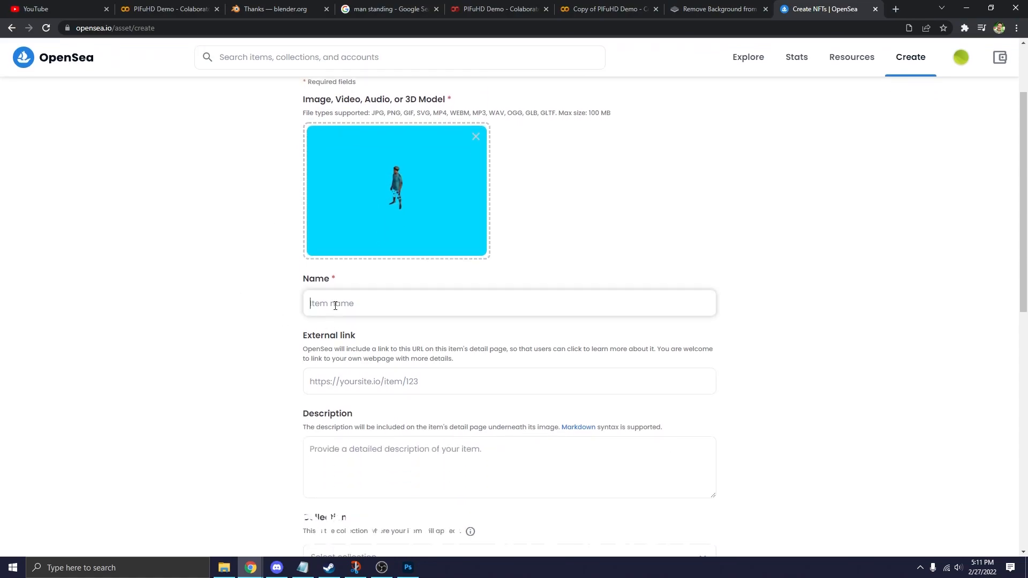
type("Jake")
key("ctrl+a")
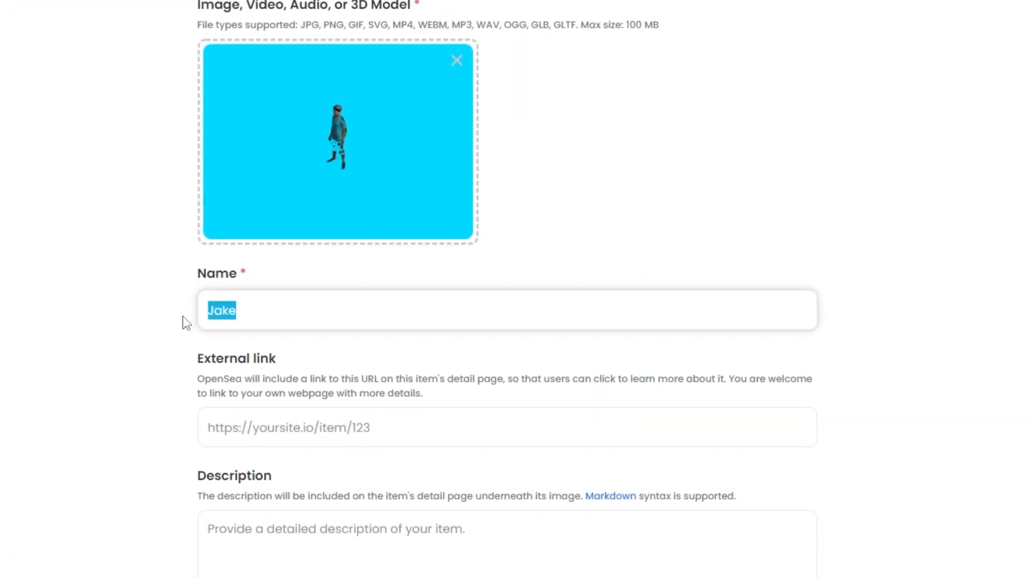
type("YouTube 3d")
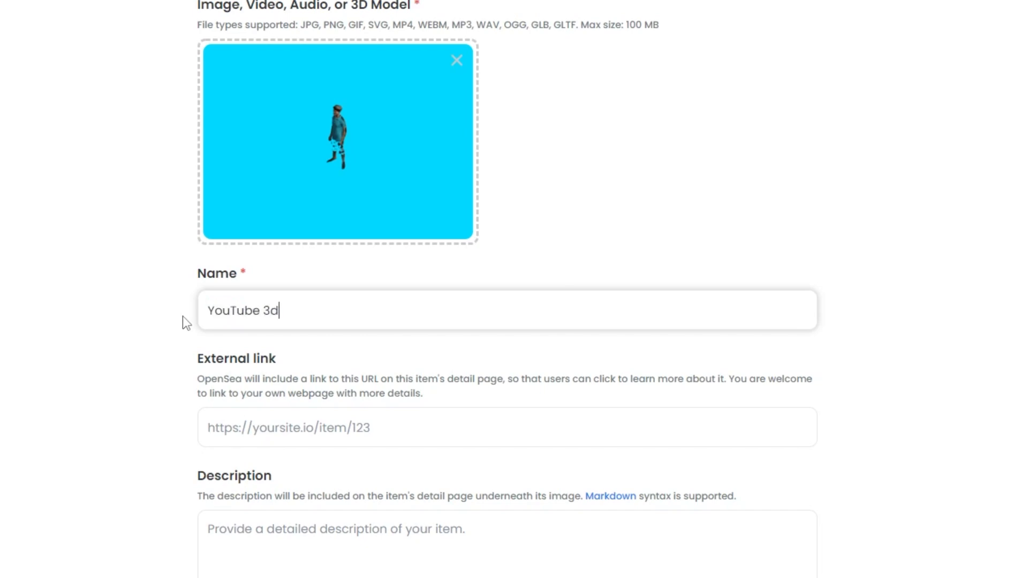
key("BackSpace")
type("D NFT O")
key("BackSpace")
type("Pracv")
key("BackSpace")
type("tice Guy")
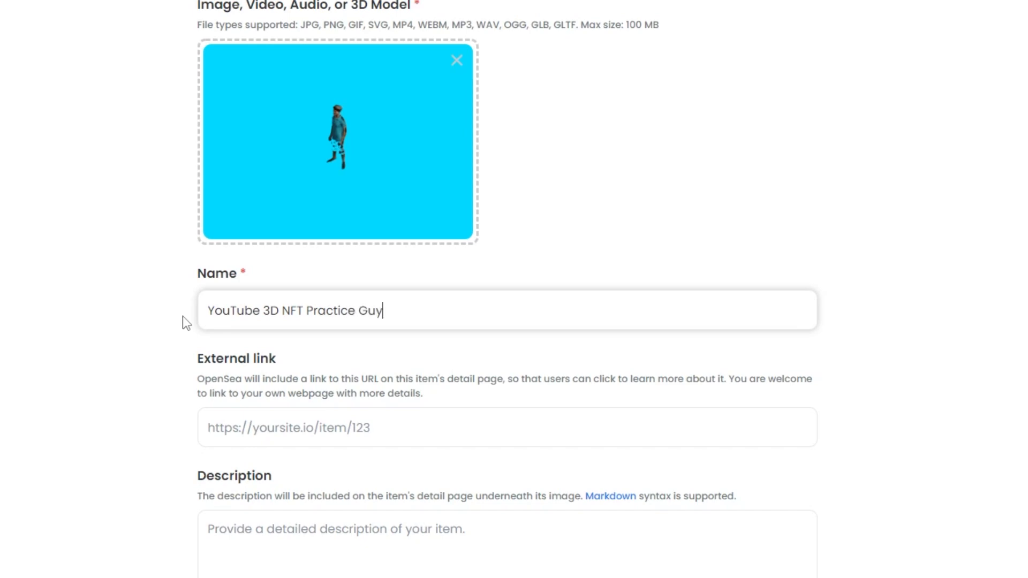
left_click(159, 294)
Step: Enter the item description "The famous practice guy from my 3d NFT tutorial!"
scroll(160, 297, "down", 5)
left_click(338, 320)
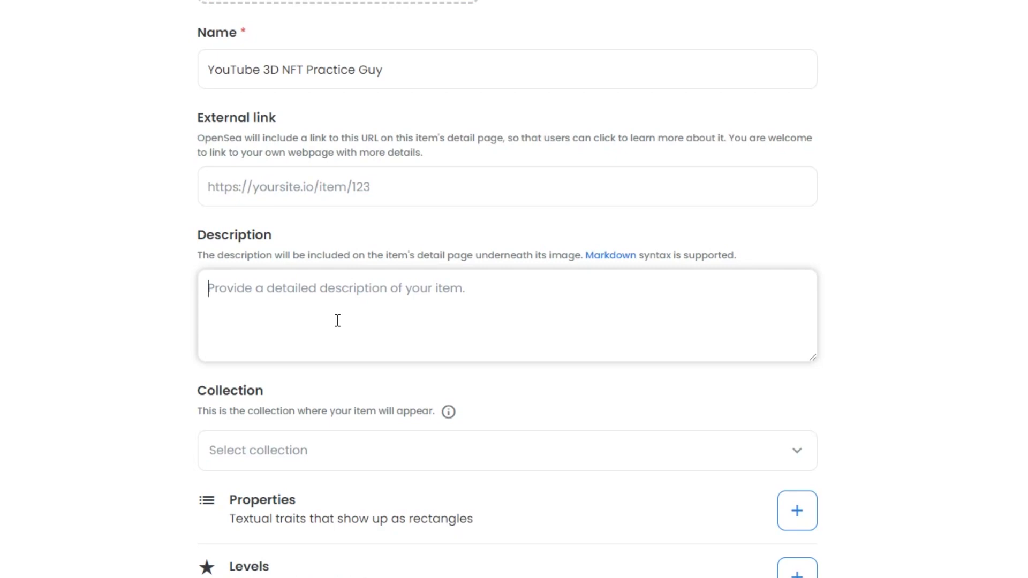
type("The famo")
type("us practice guy ")
type("from my 3")
type("d NFT turotial")
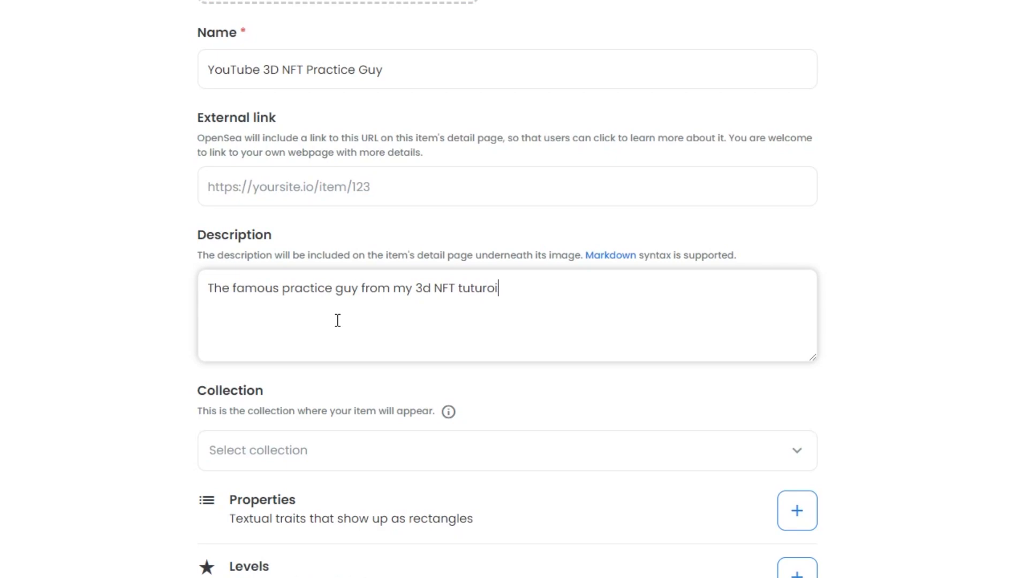
type("a")
key("BackSpace")
key("Left")
key("BackSpace")
type("o")
left_click(143, 297)
Step: Set the item's blockchain to Polygon, leaving the optional traits and content settings untouched
scroll(56, 217, "down", 5)
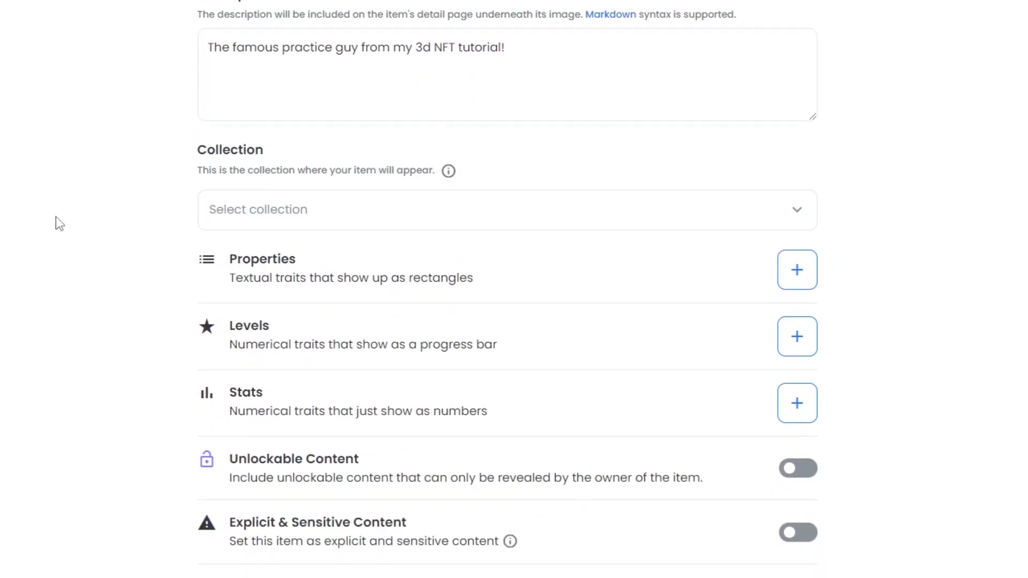
scroll(55, 214, "down", 4)
scroll(58, 193, "down", 3)
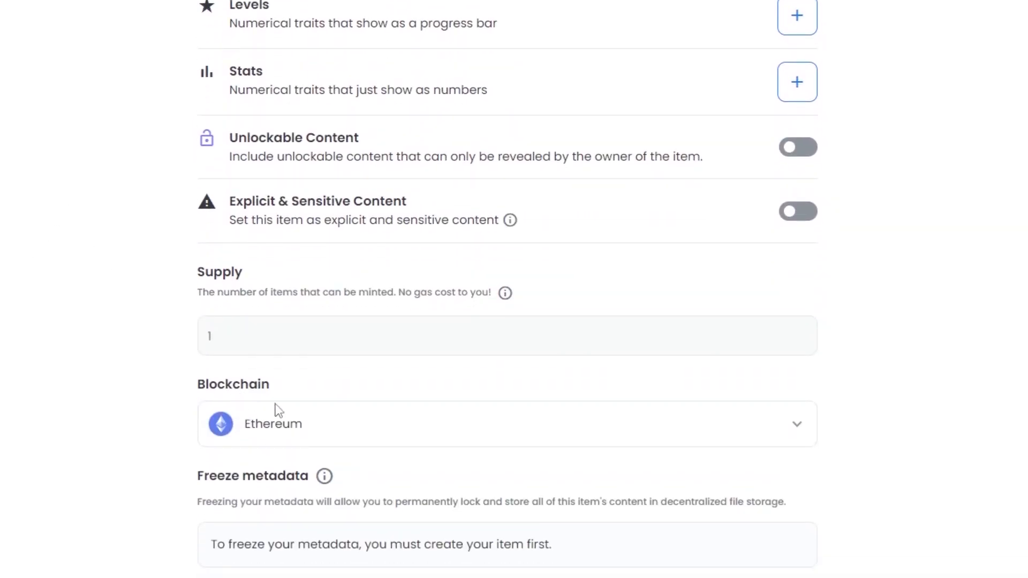
left_click(518, 428)
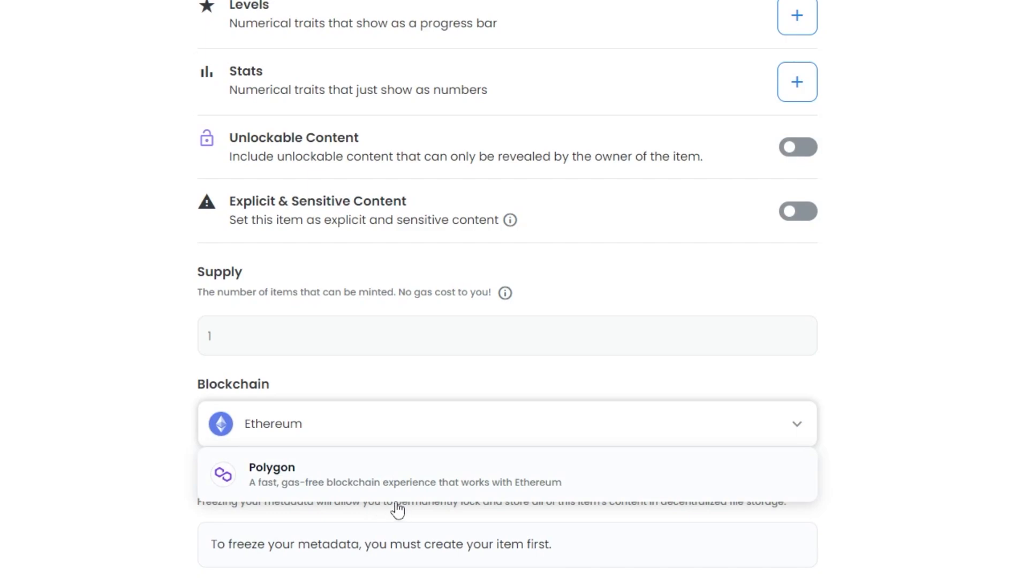
left_click(311, 480)
left_click(376, 437)
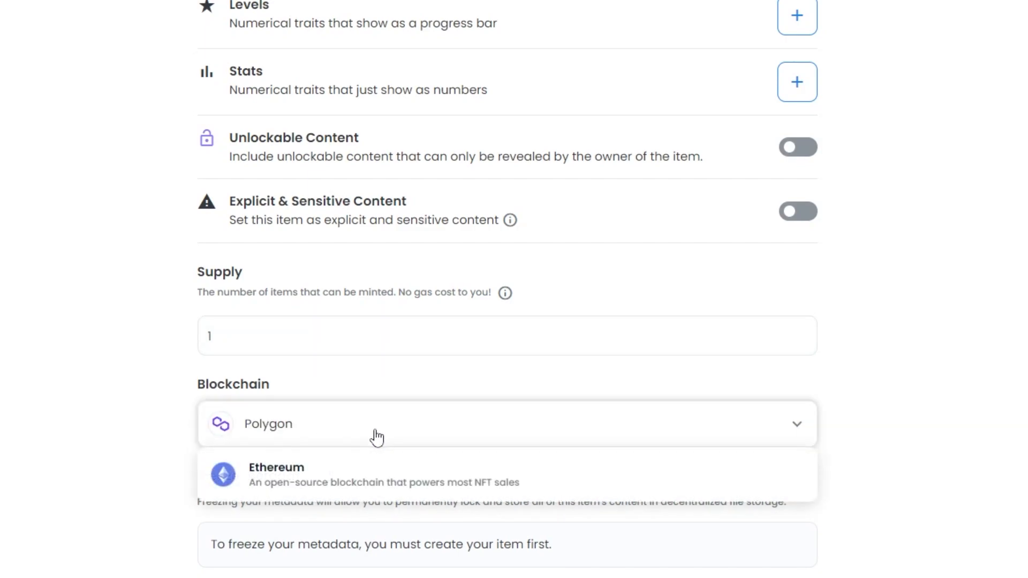
left_click(228, 419)
Step: Create the NFT item, dismiss the creation notice and open the form for listing it for sale
scroll(111, 271, "up", 15)
scroll(105, 245, "down", 11)
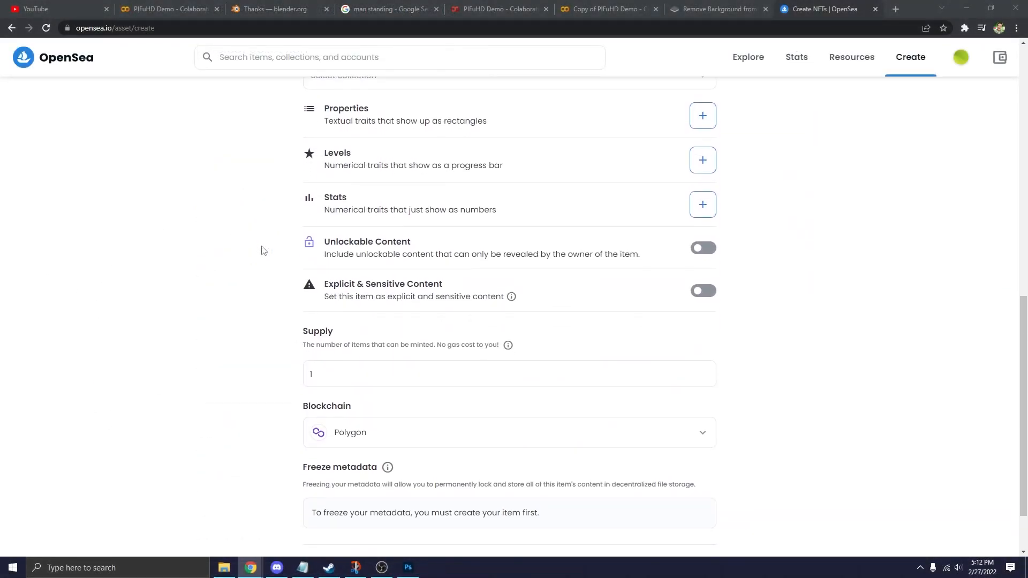
scroll(263, 250, "down", 2)
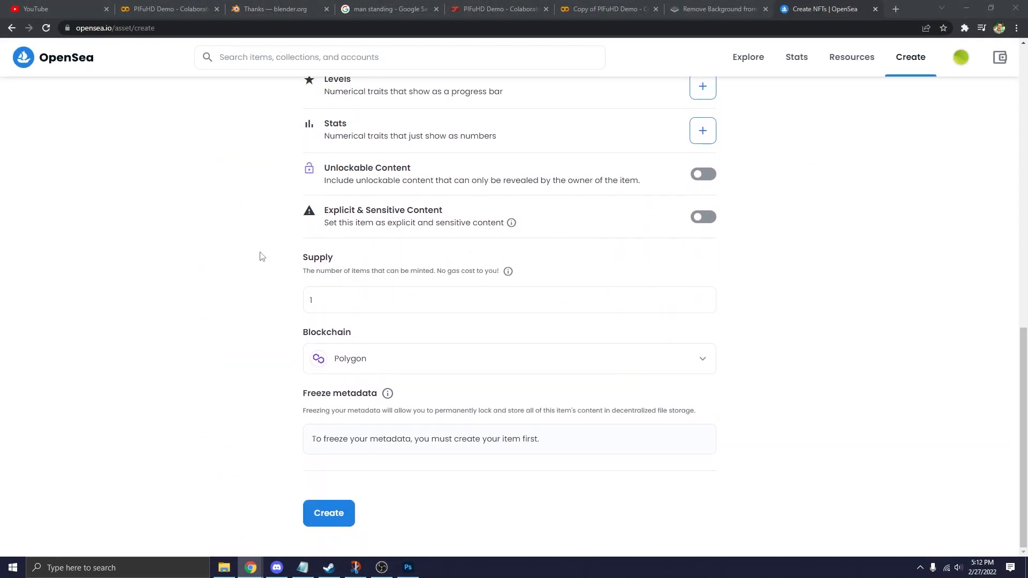
left_click(319, 512)
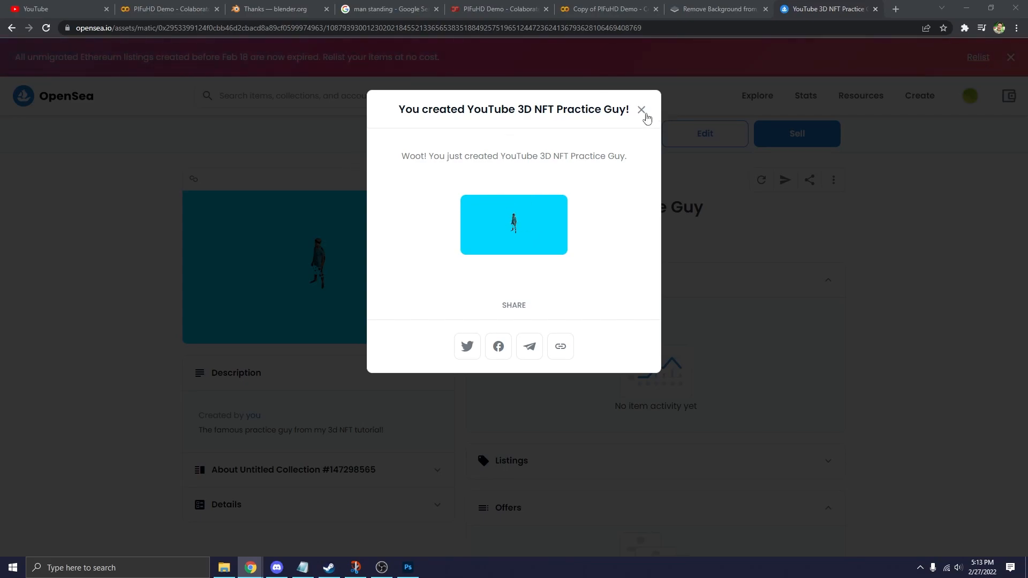
left_click(641, 111)
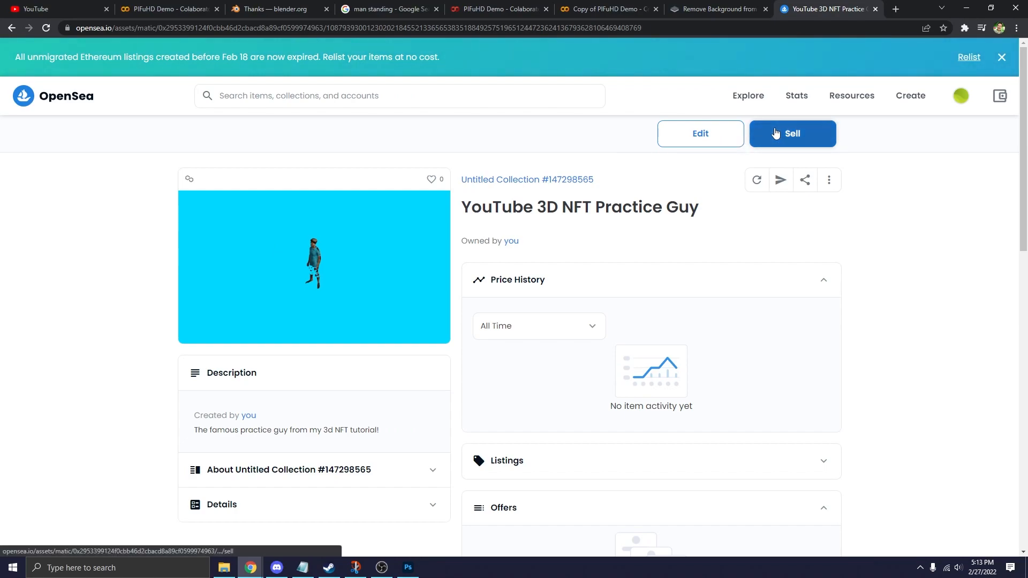
left_click(777, 132)
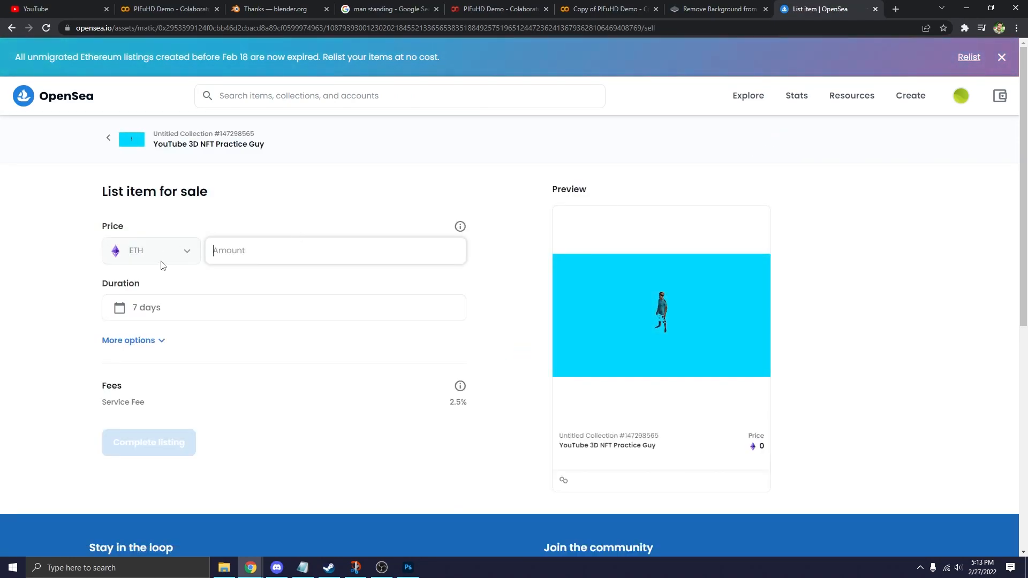